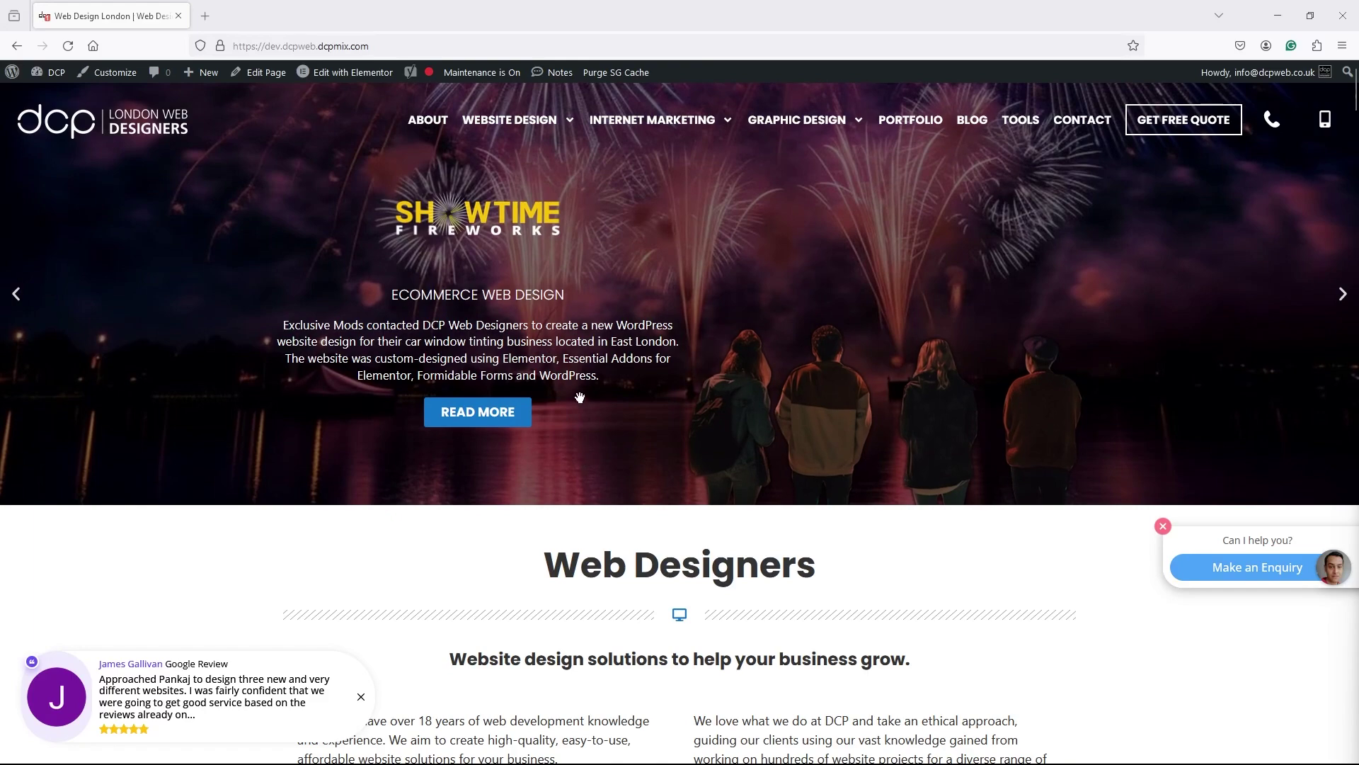
- Open the WordPress Website Design page of the live site to view it
mouse_move(517, 120)
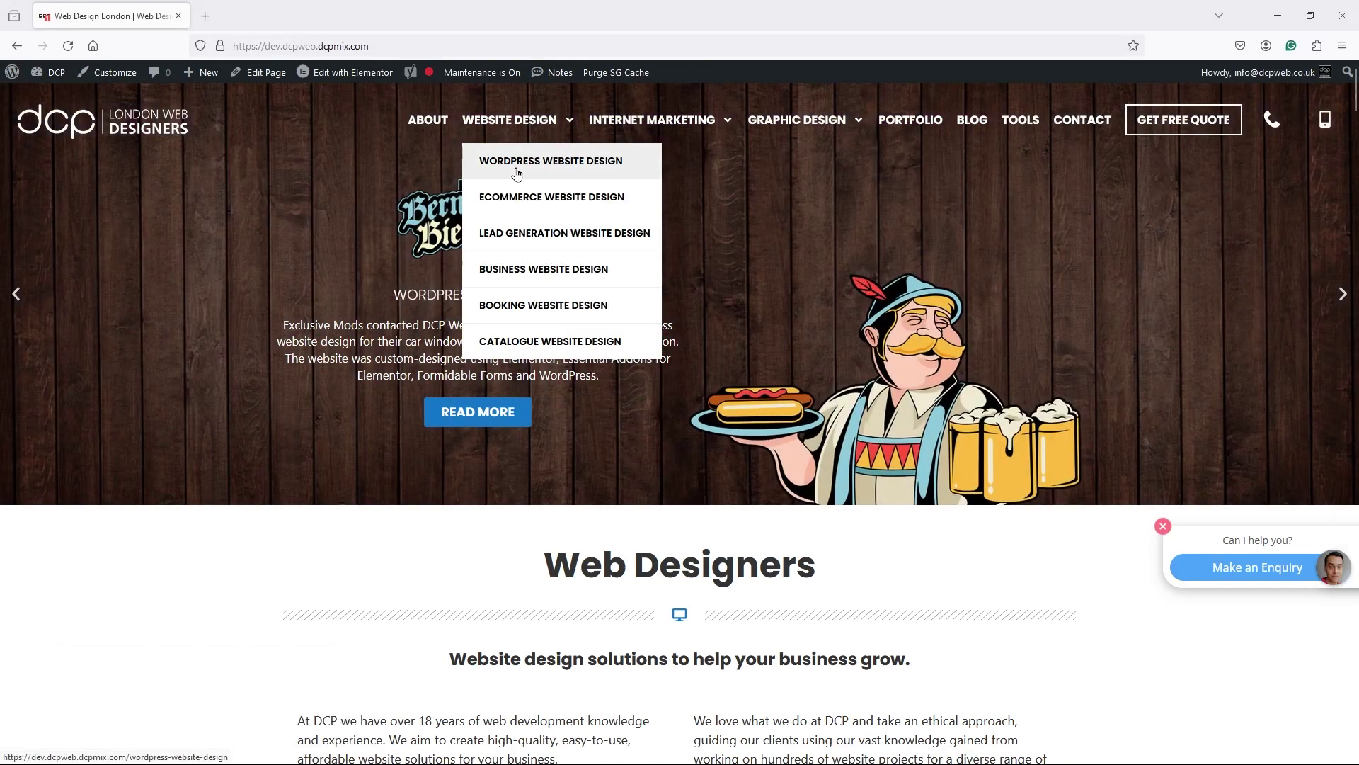
left_click(517, 172)
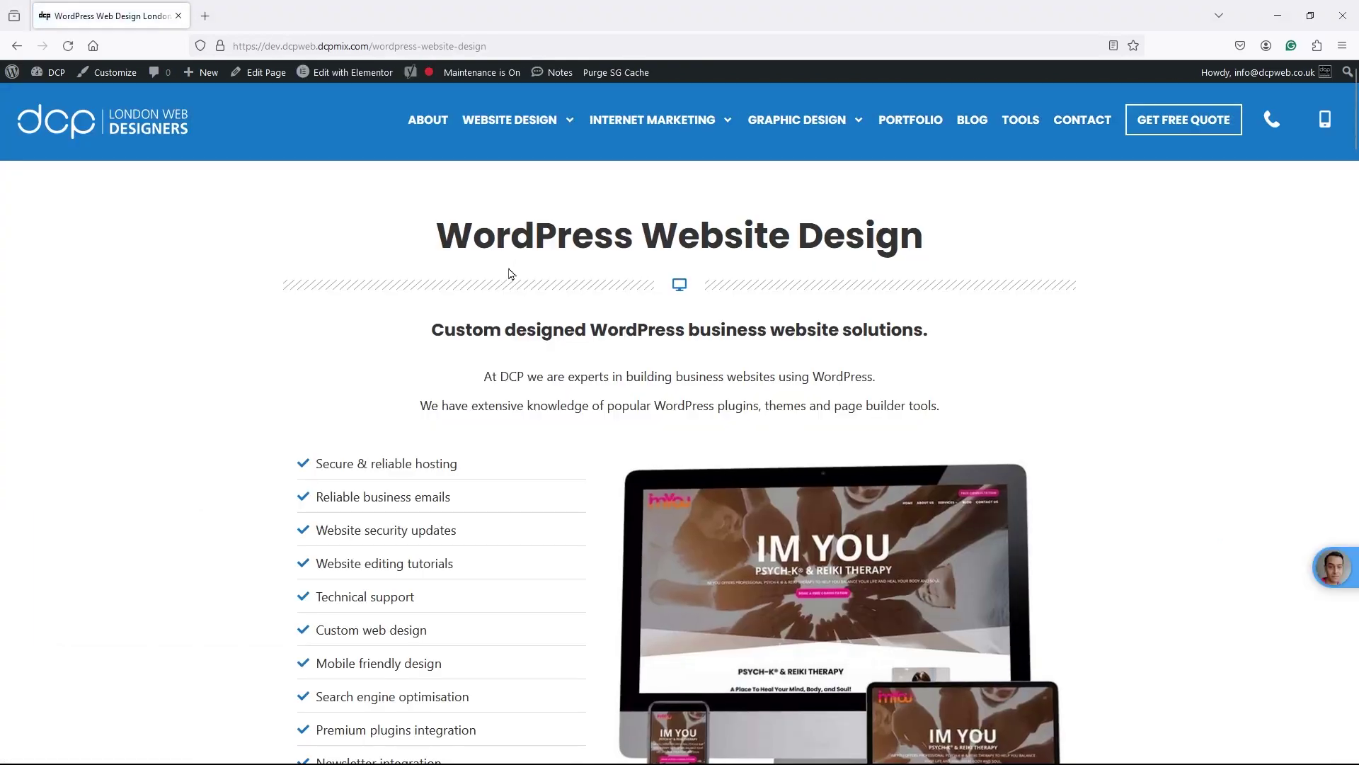
- Go to the site's admin dashboard, create a new page titled "animated images" and save it as a draft
left_click(52, 74)
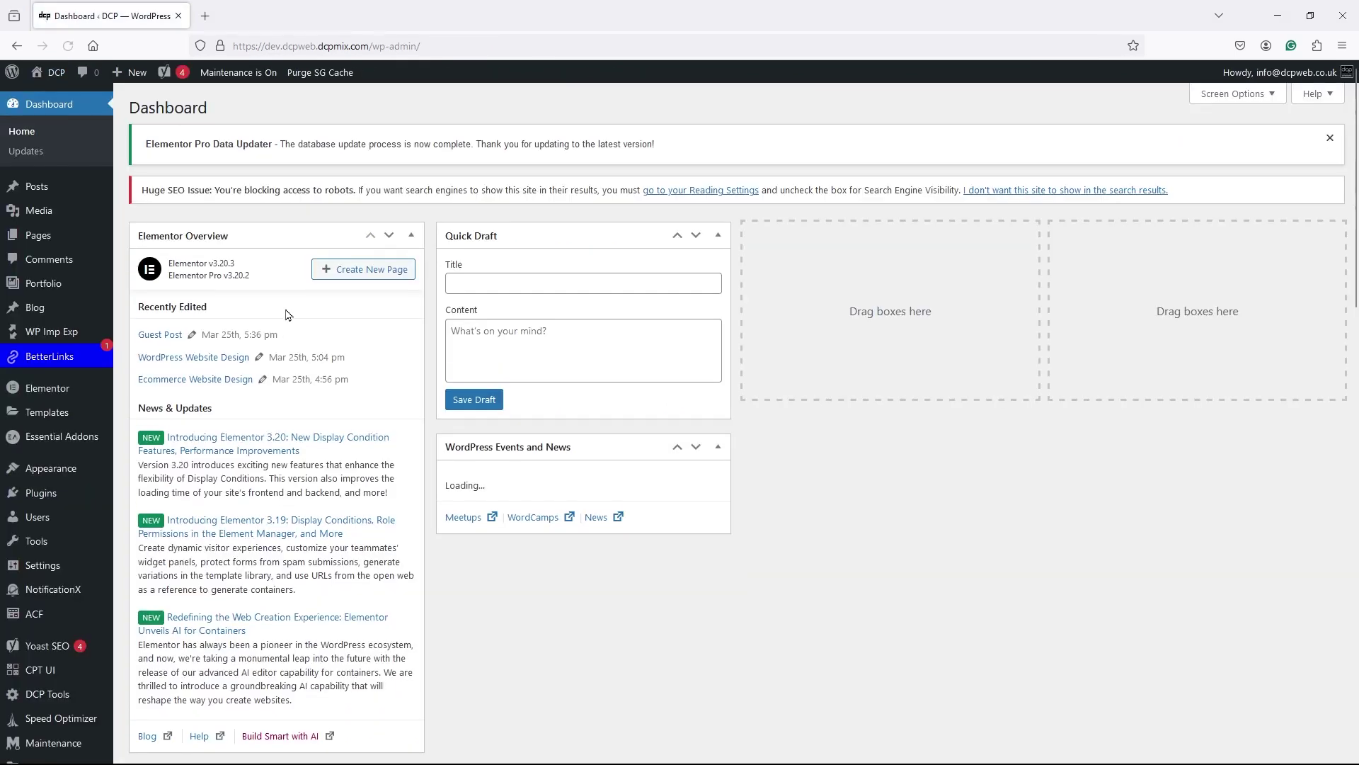
left_click(45, 236)
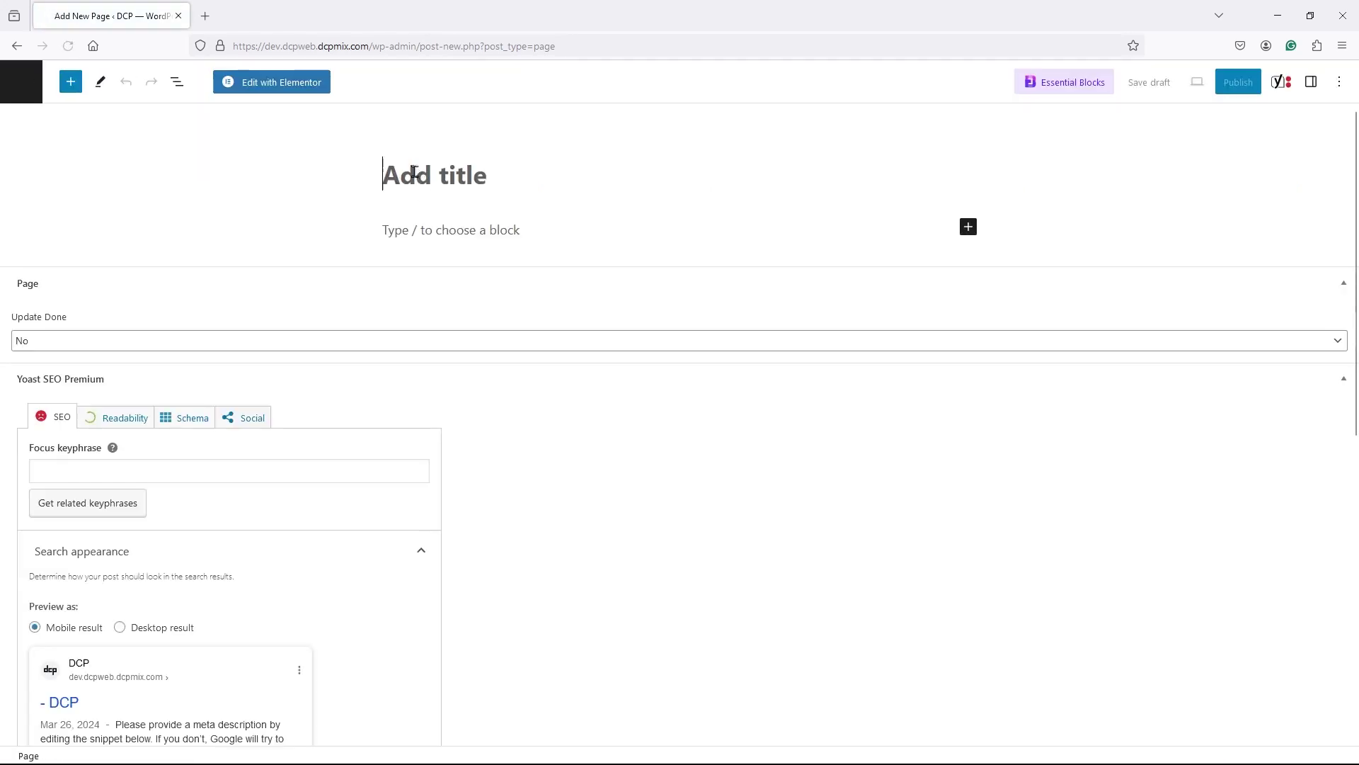
type("a")
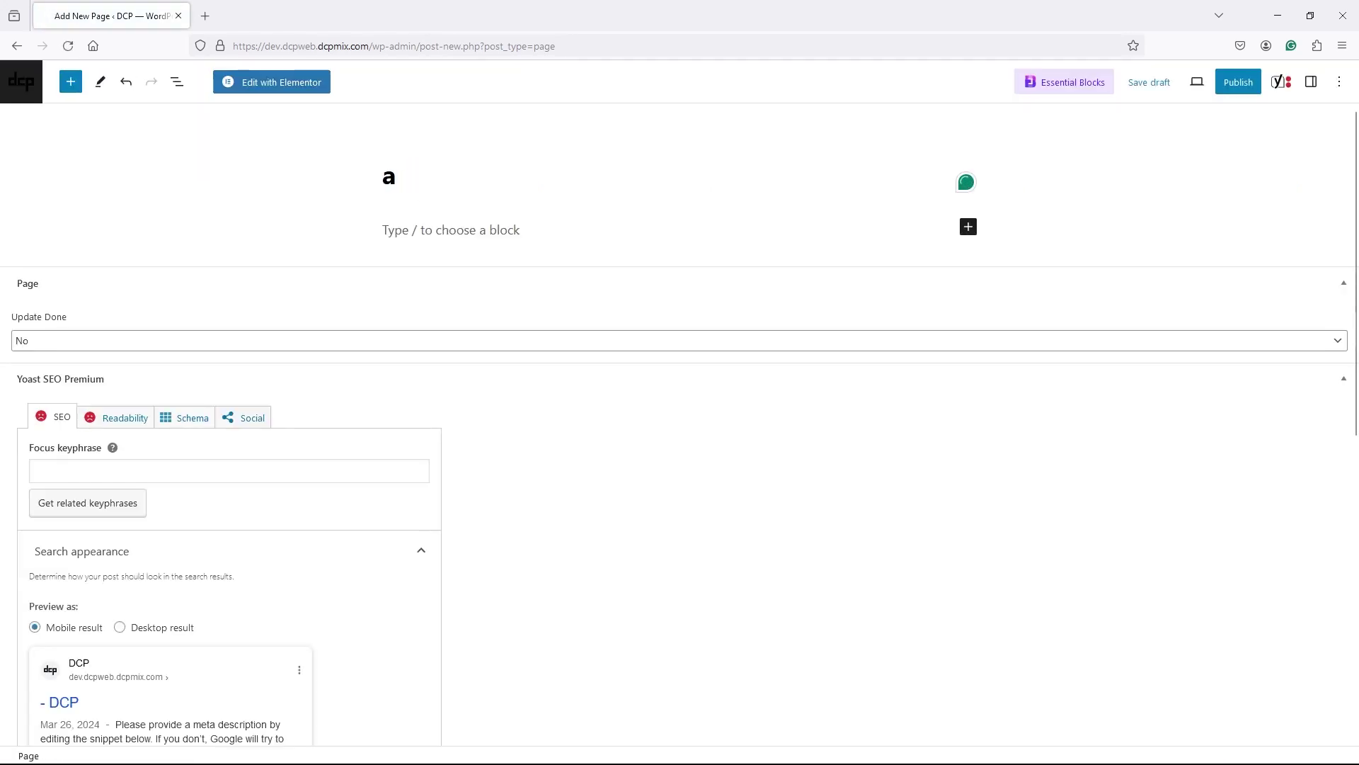
type("nimated images")
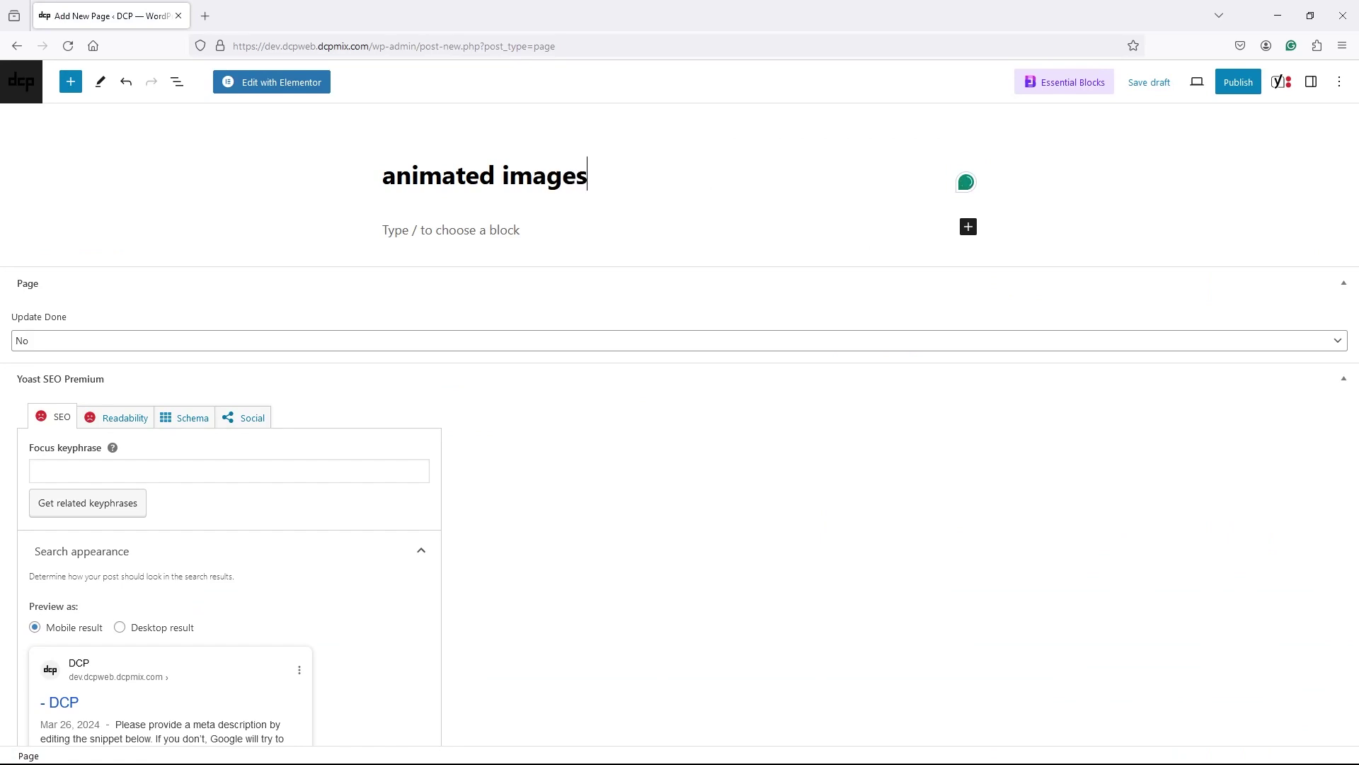
left_click(1150, 82)
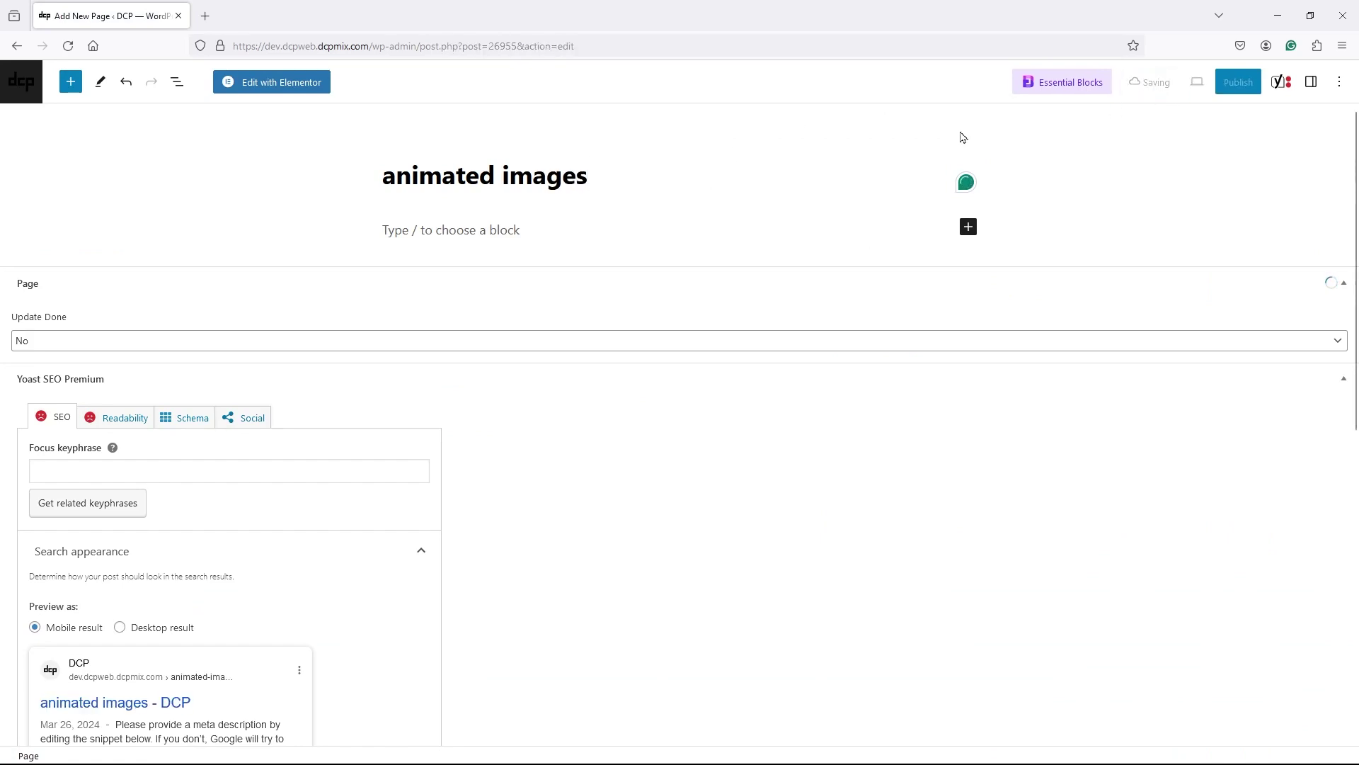
- Open the page in Elementor, dismiss the Navigator and add a single-column Flexbox container with vertical direction
left_click(244, 85)
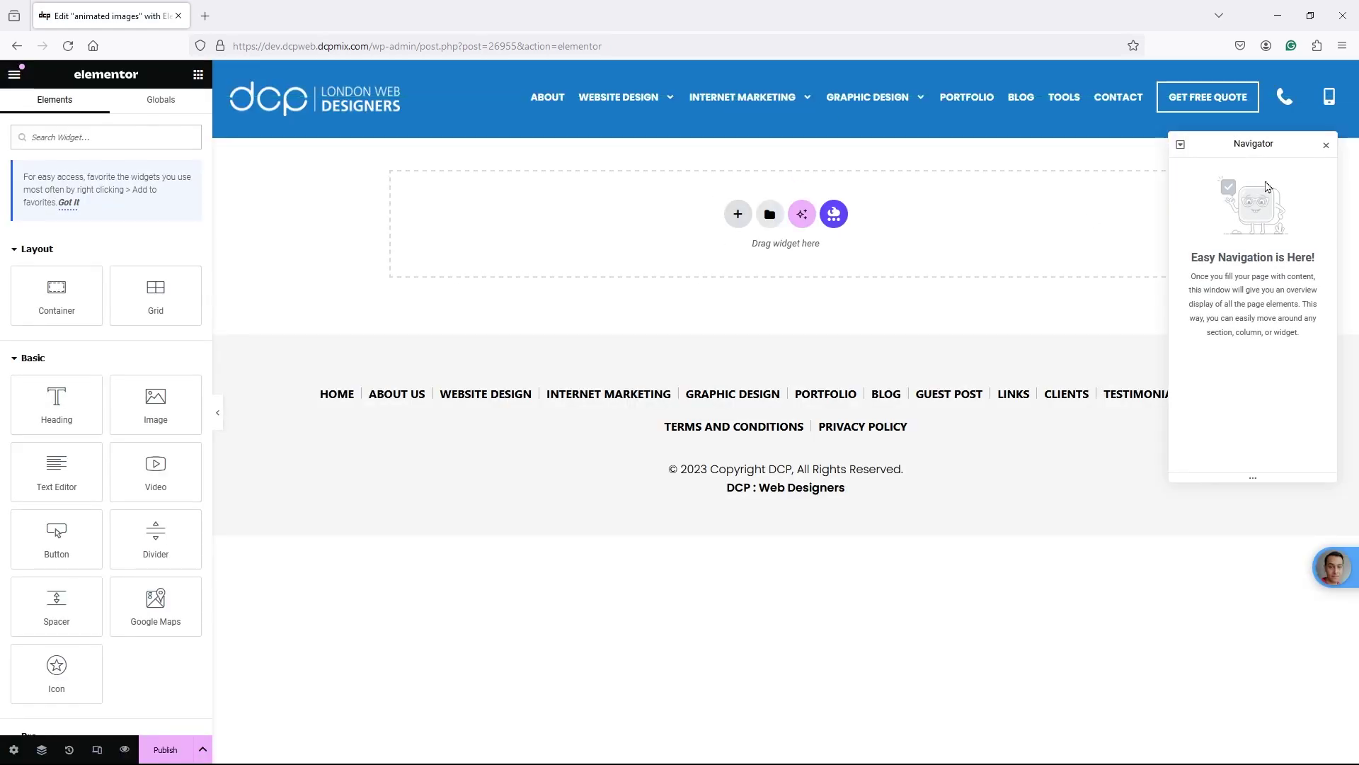
left_click(1326, 147)
left_click(734, 217)
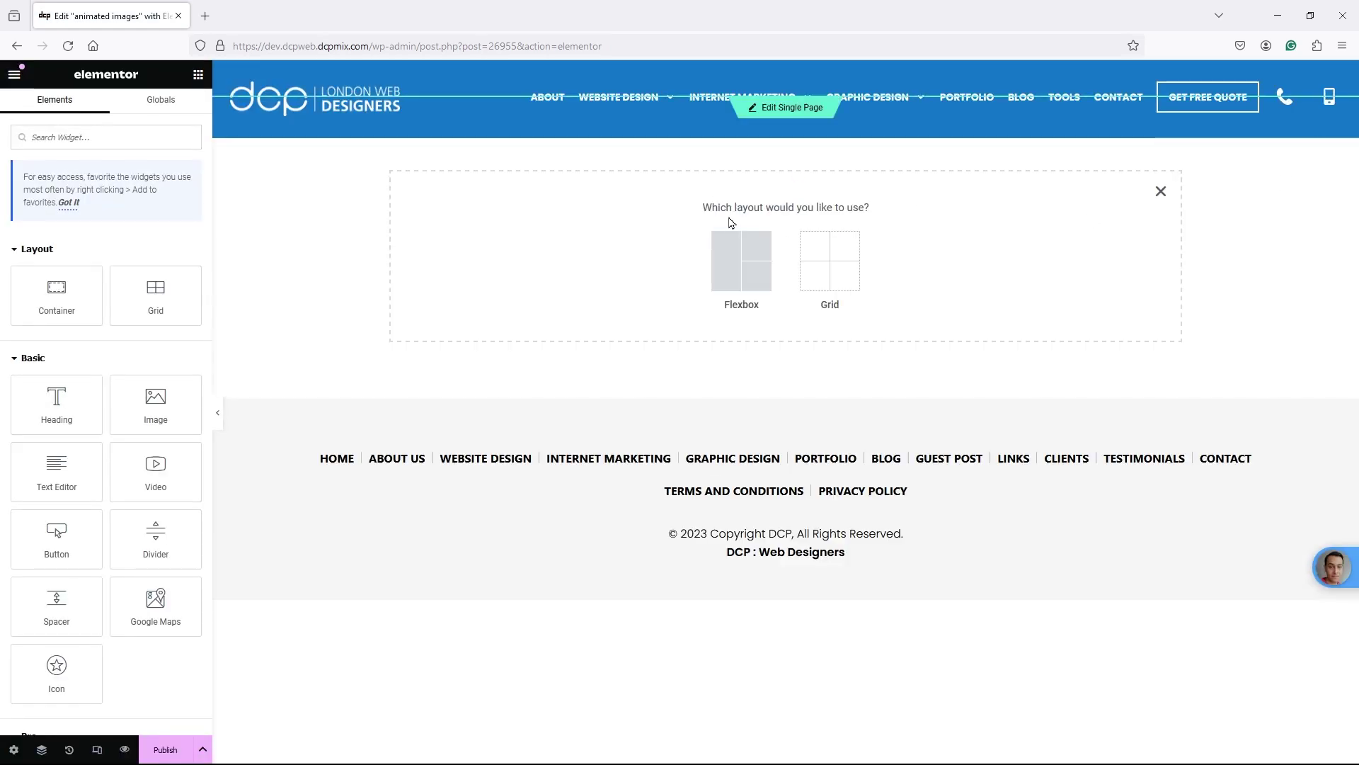
left_click(745, 273)
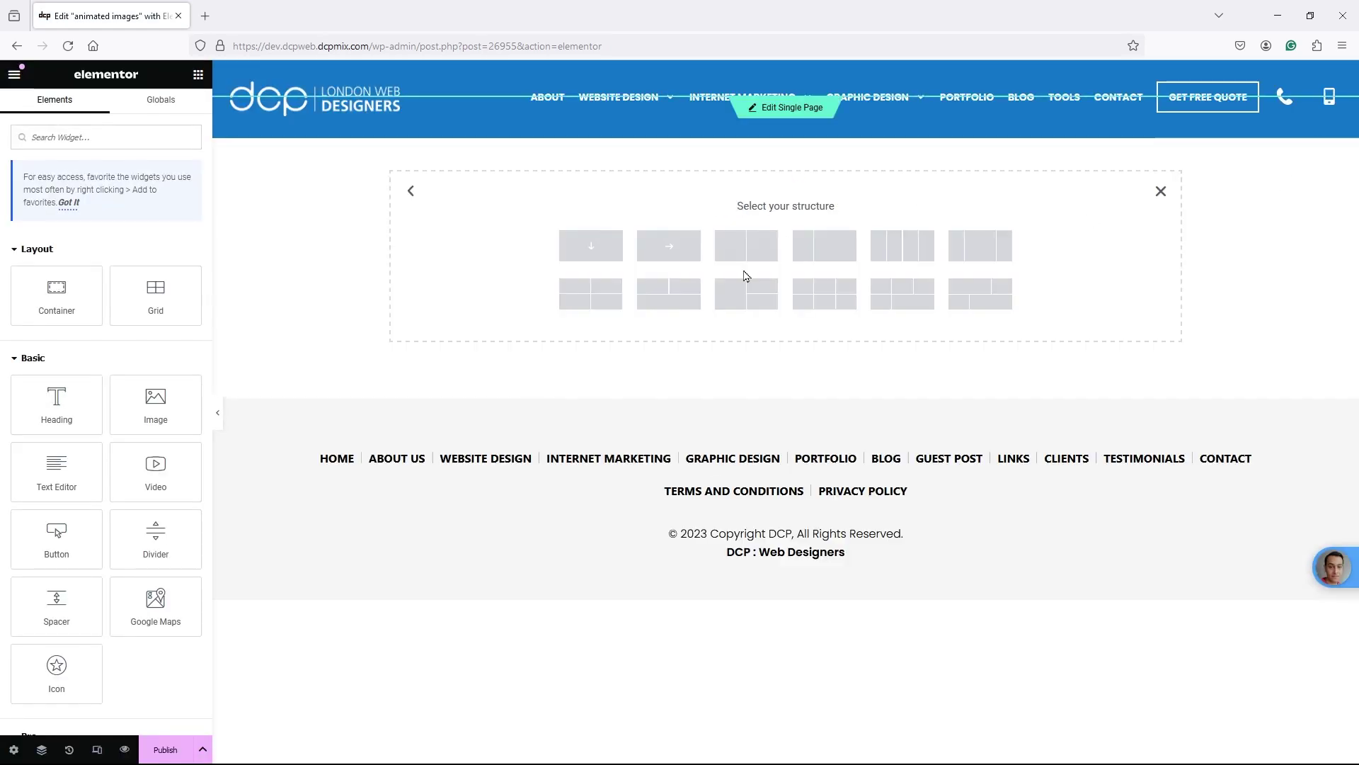
left_click(611, 253)
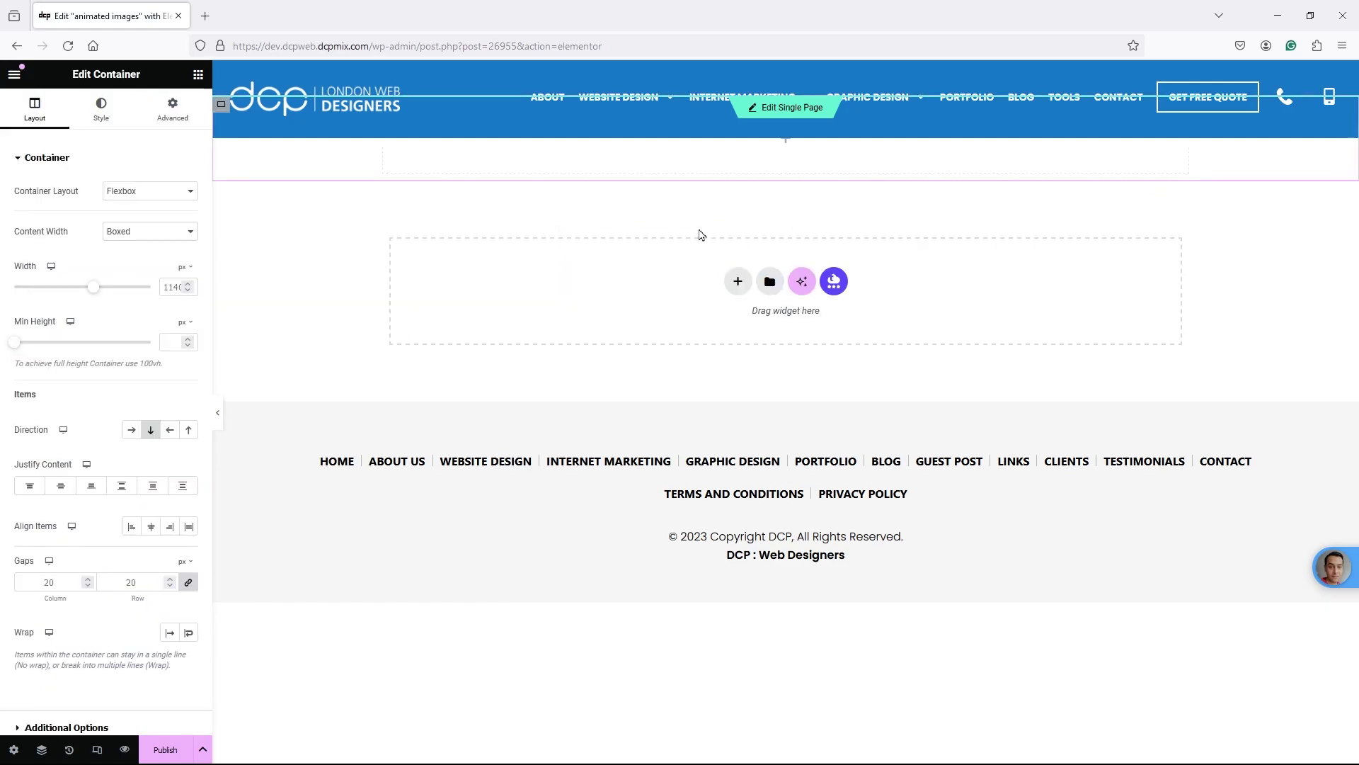
- Add a Heading widget to the container and set only its top padding to 90 px, keeping the other sides at 0
left_click(198, 74)
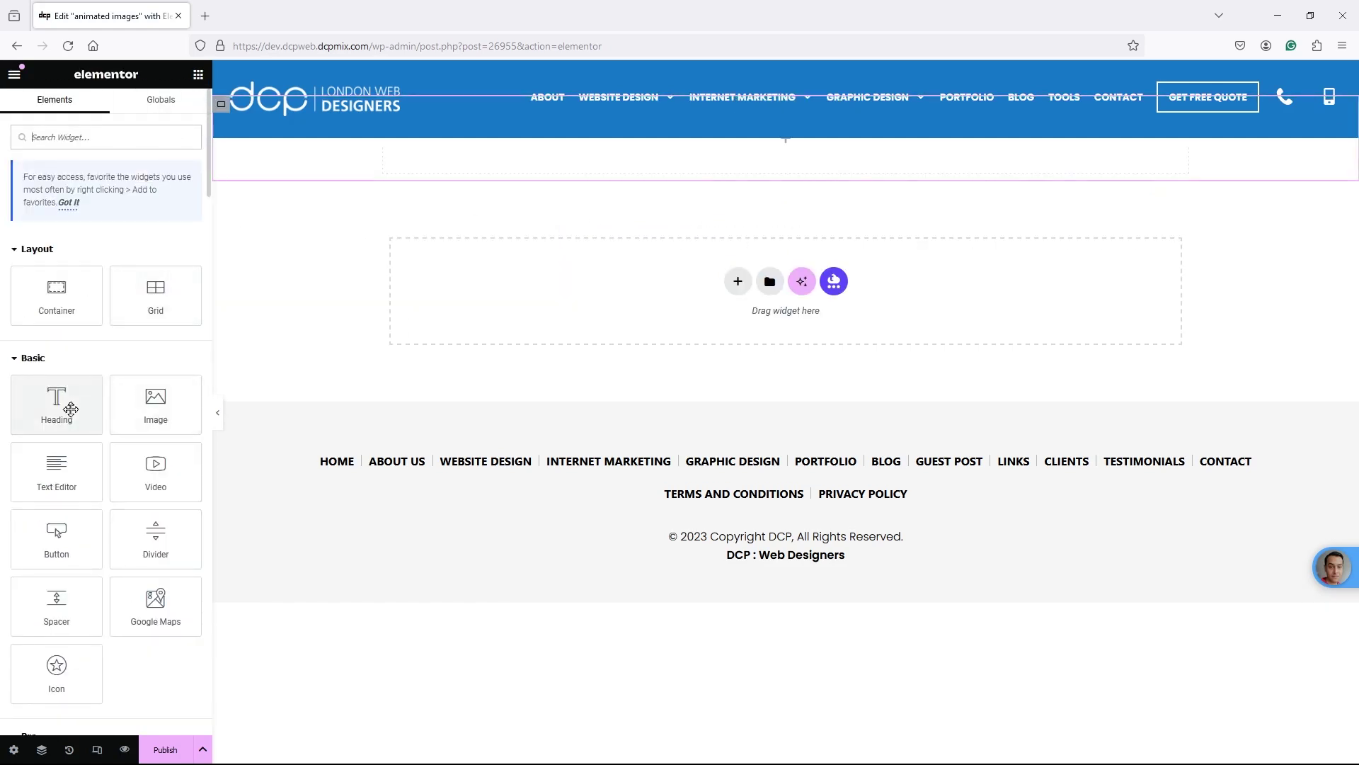
left_click_drag(62, 400, 578, 163)
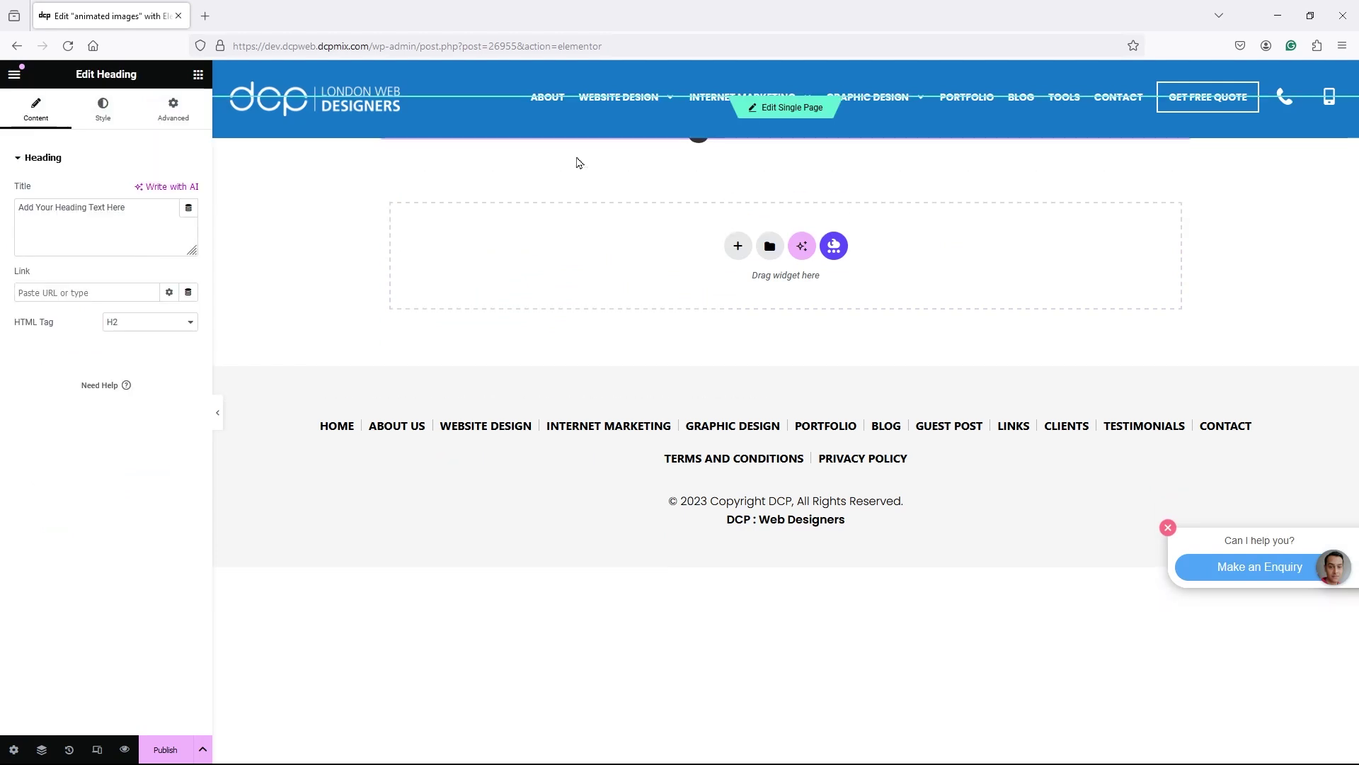
left_click(173, 111)
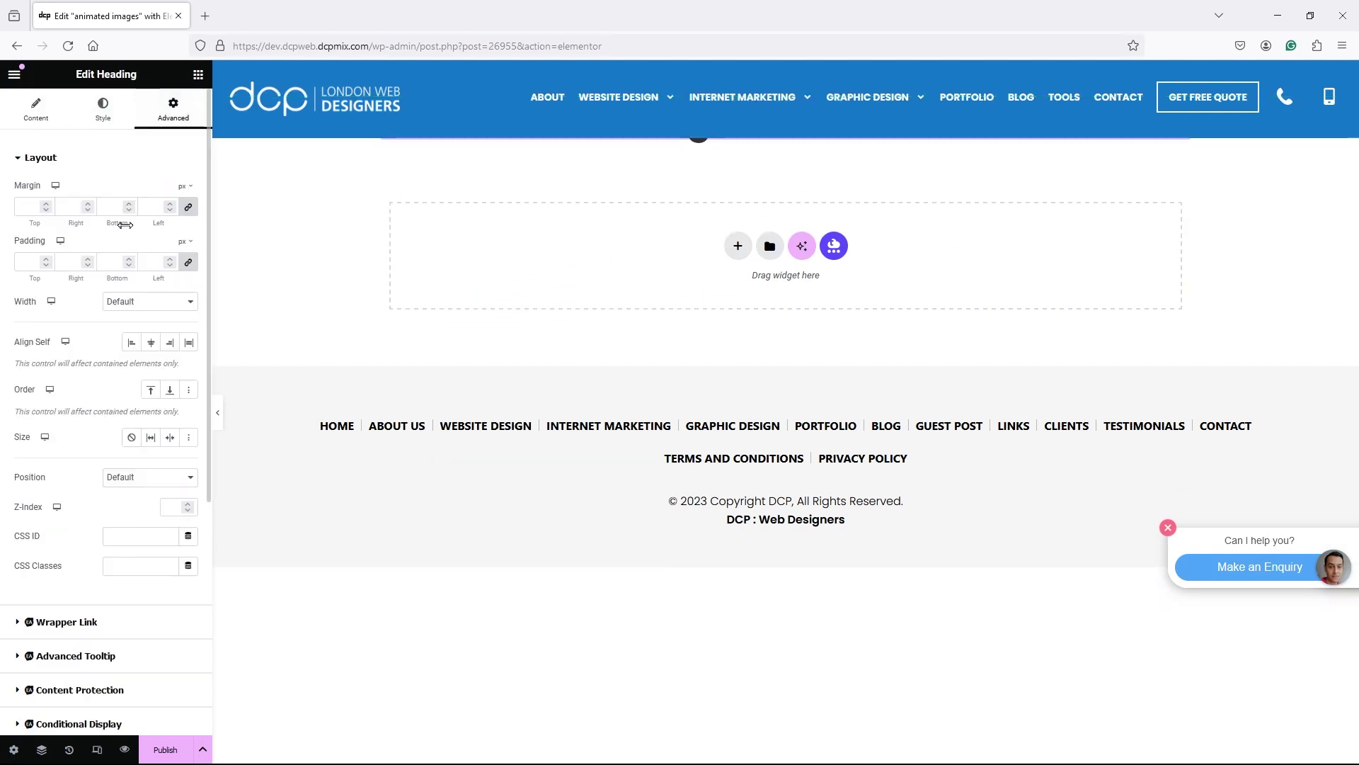
left_click(46, 267)
left_click_drag(38, 278, 96, 283)
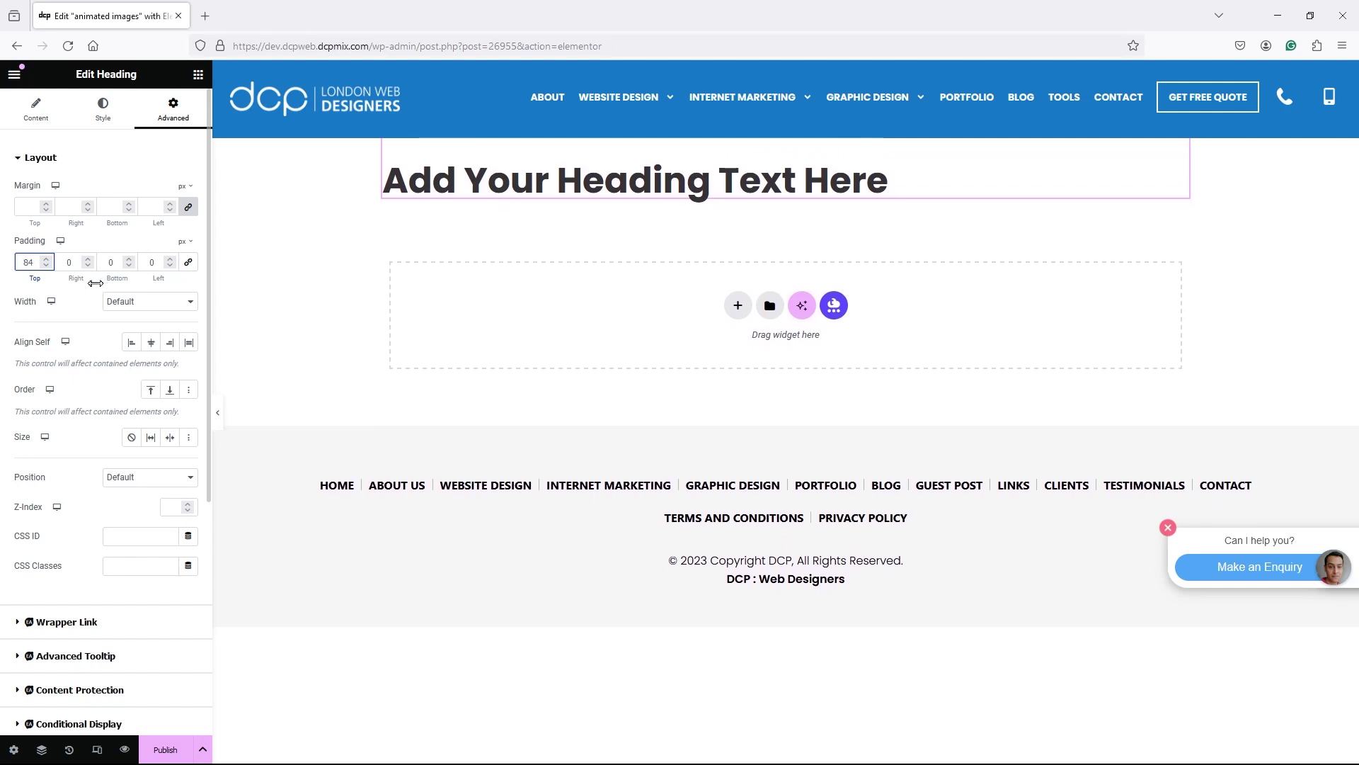
left_click(46, 260)
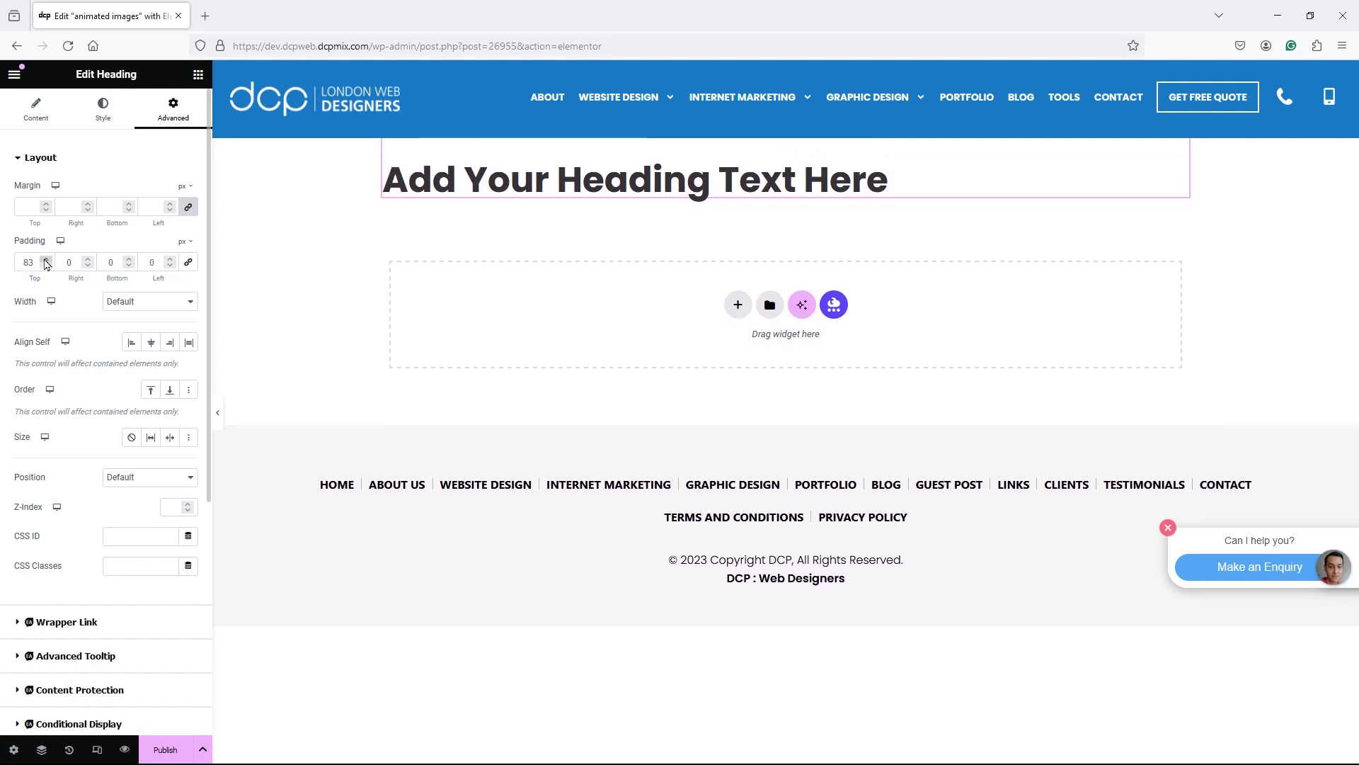
left_click(46, 259)
left_click(46, 259)
left_click(46, 259)
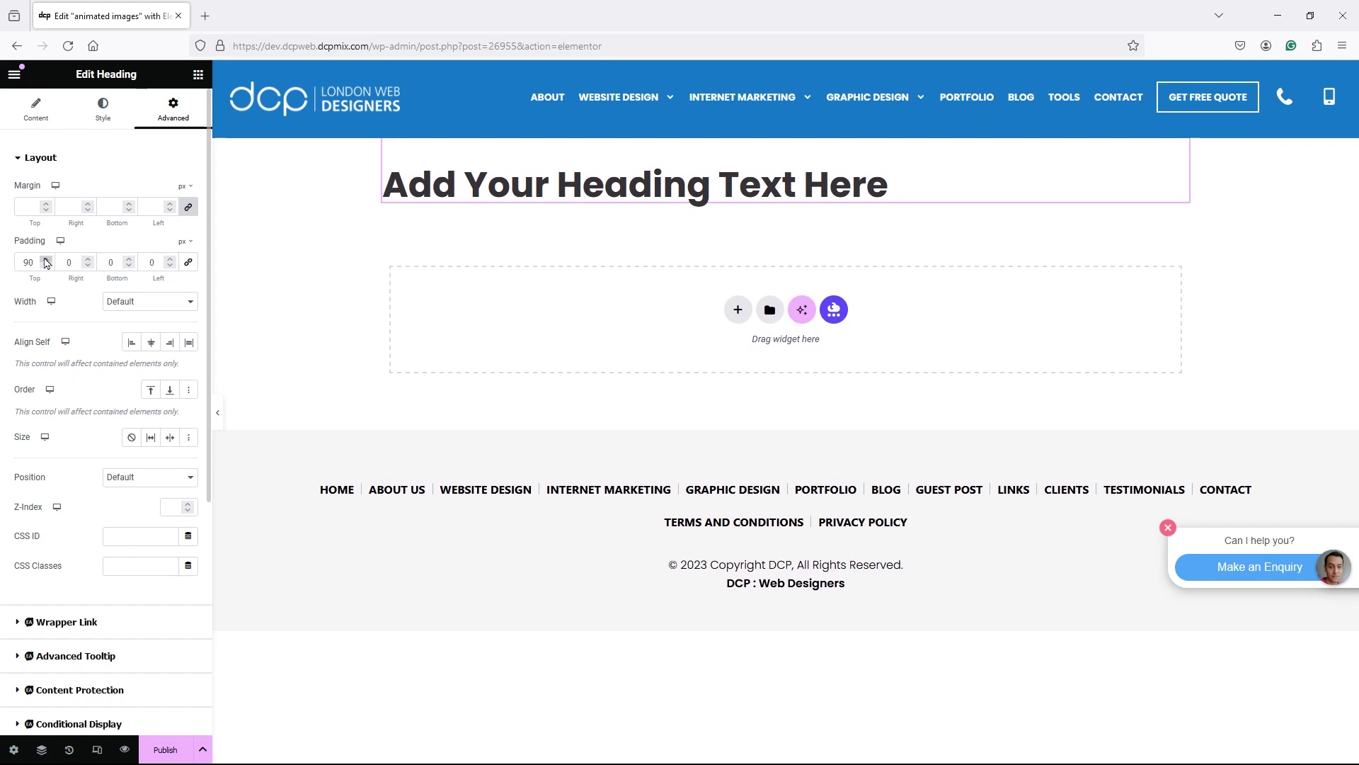
- Replace the heading's title with "Animate Images" and centre its alignment
left_click(35, 110)
left_click(109, 230)
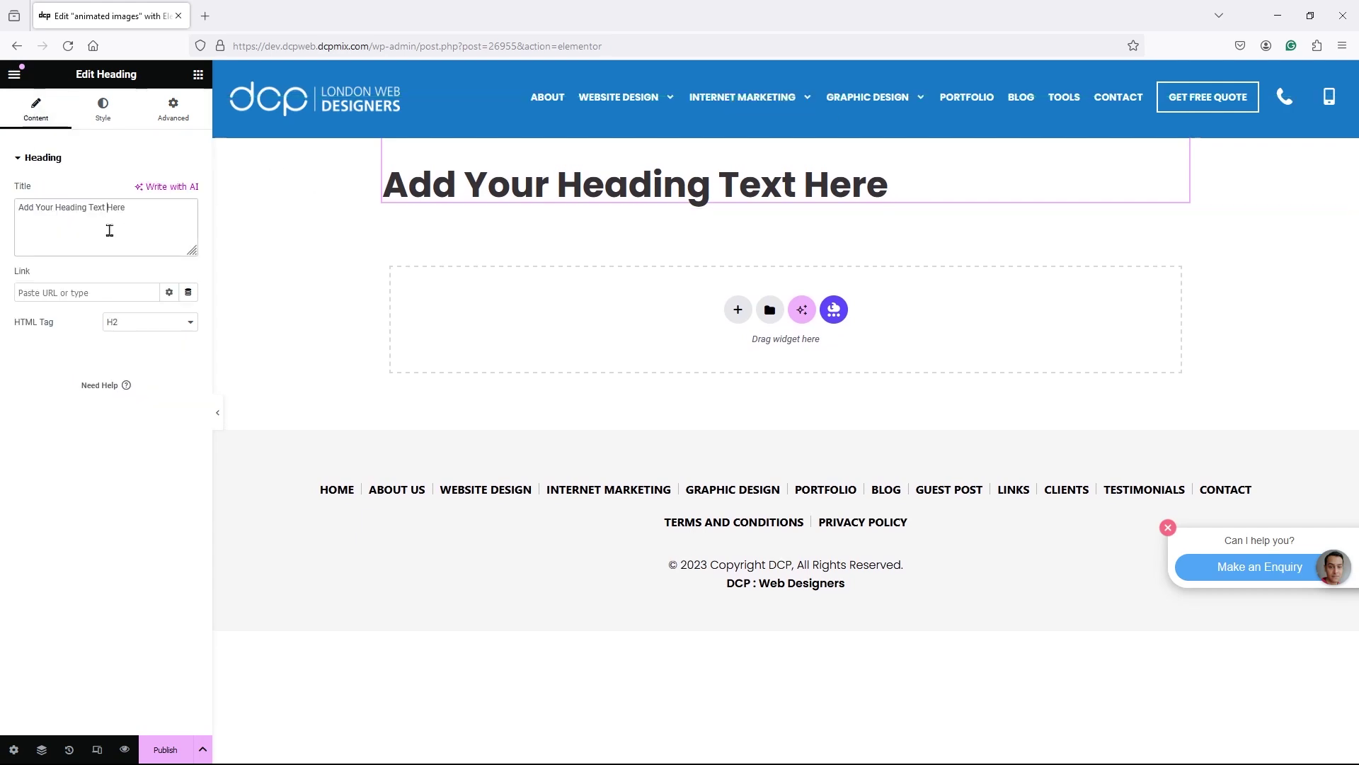
key("ctrl+a")
type("Animate")
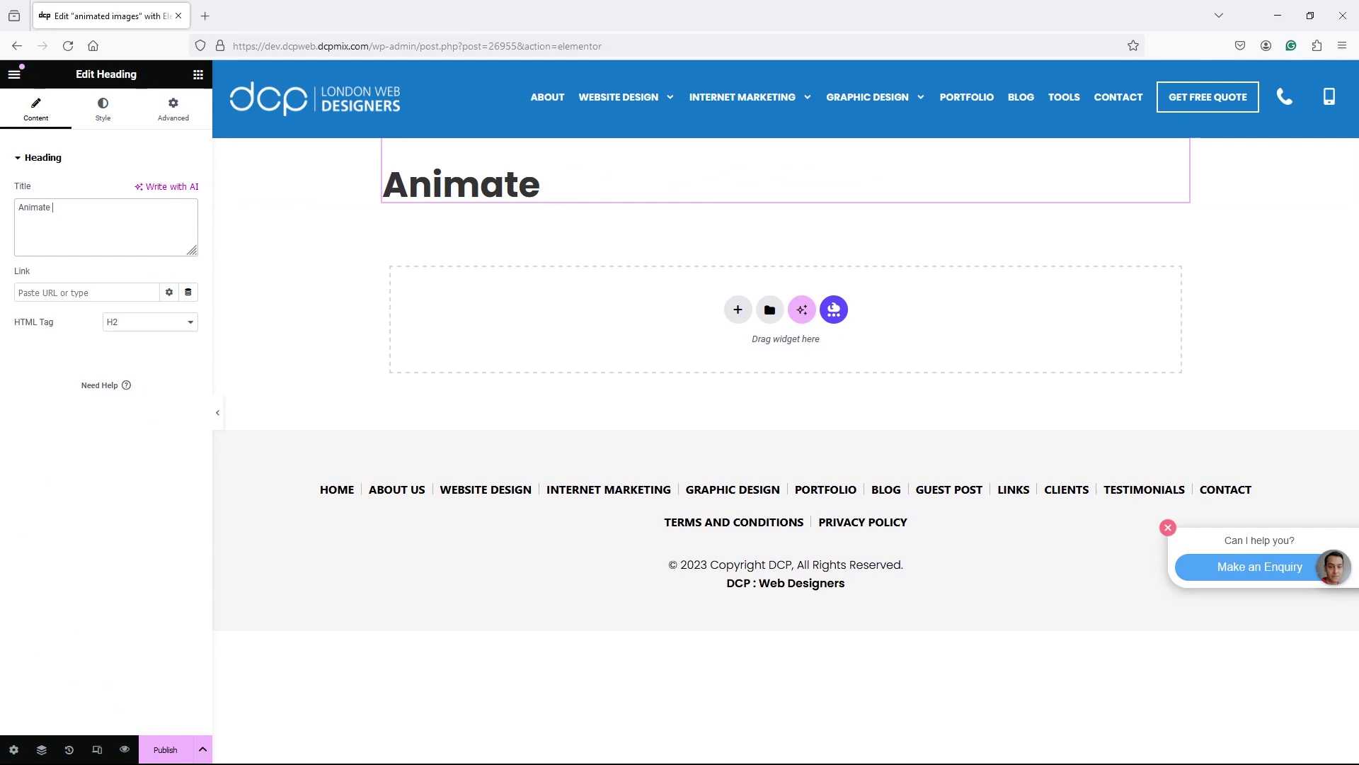
type("dIMages")
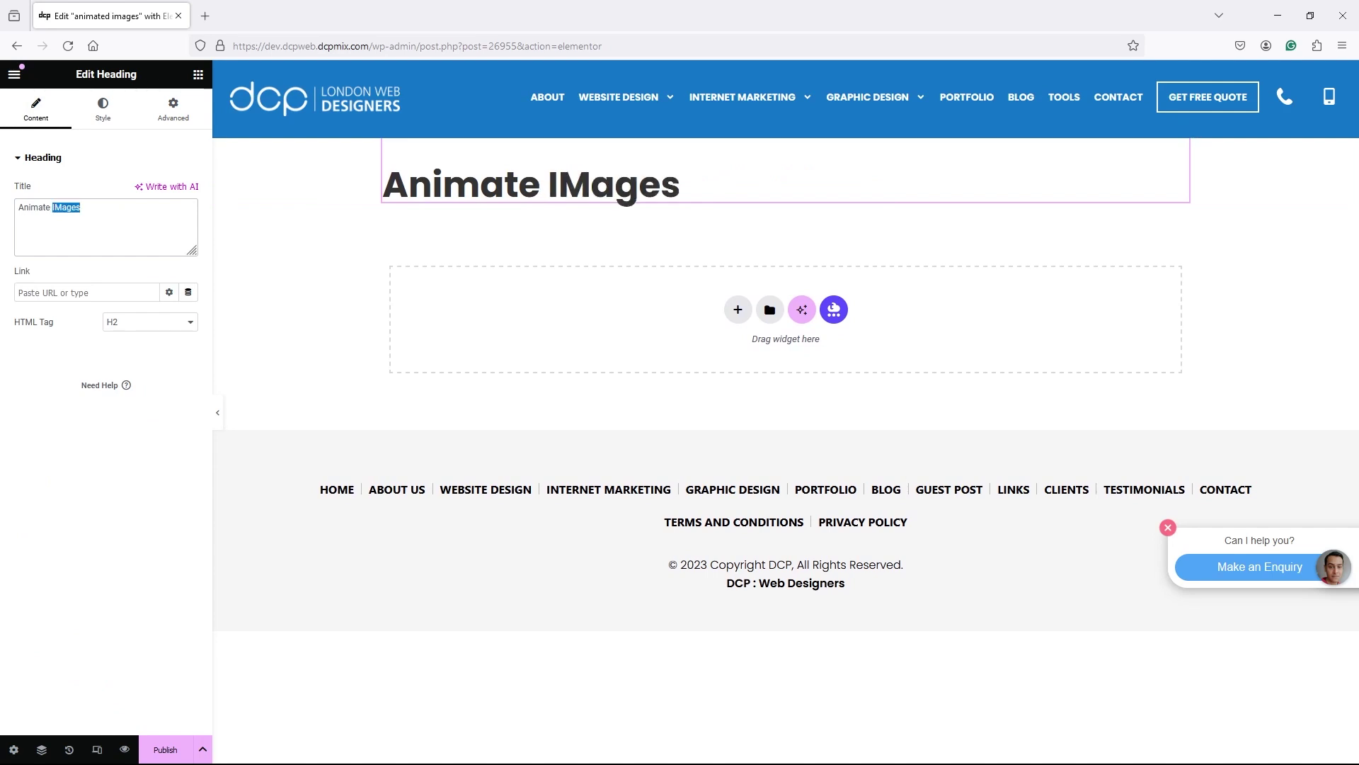
type("Images")
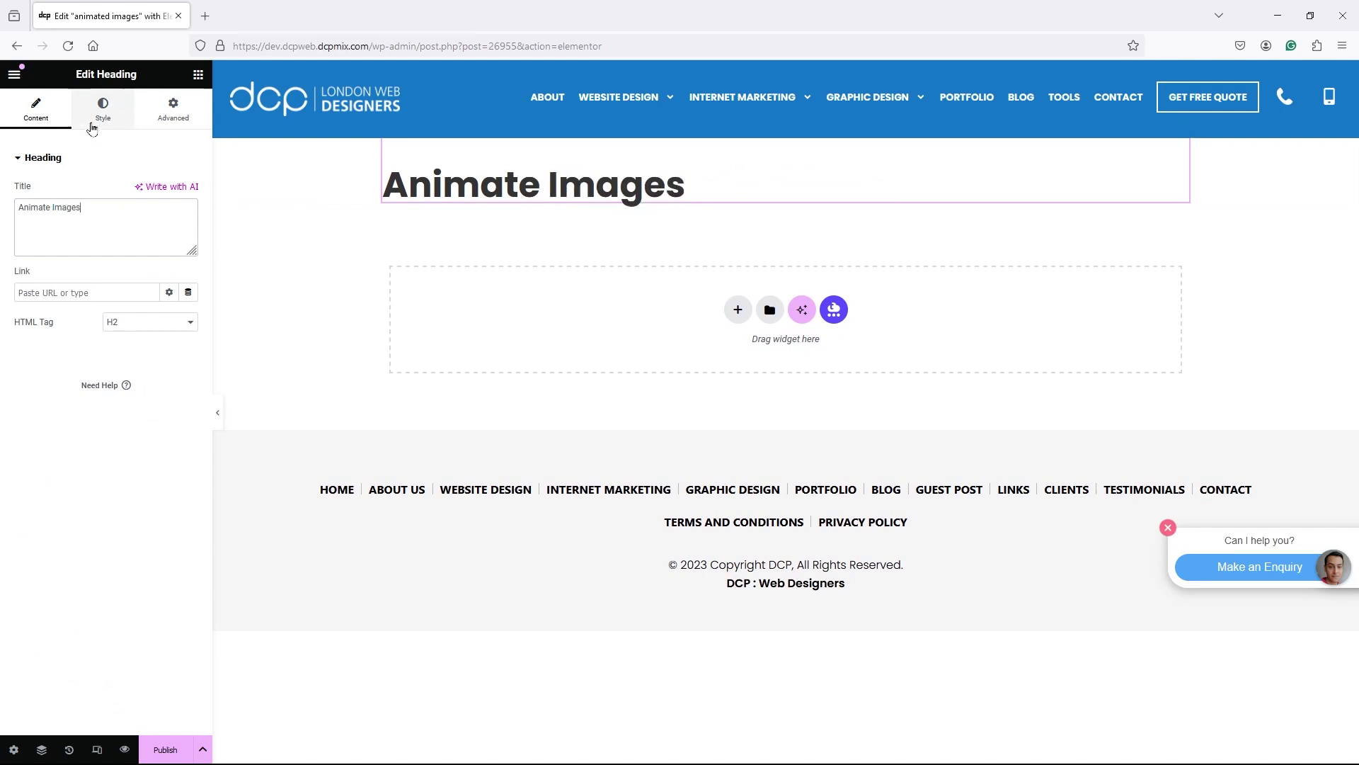
left_click(103, 110)
left_click(150, 191)
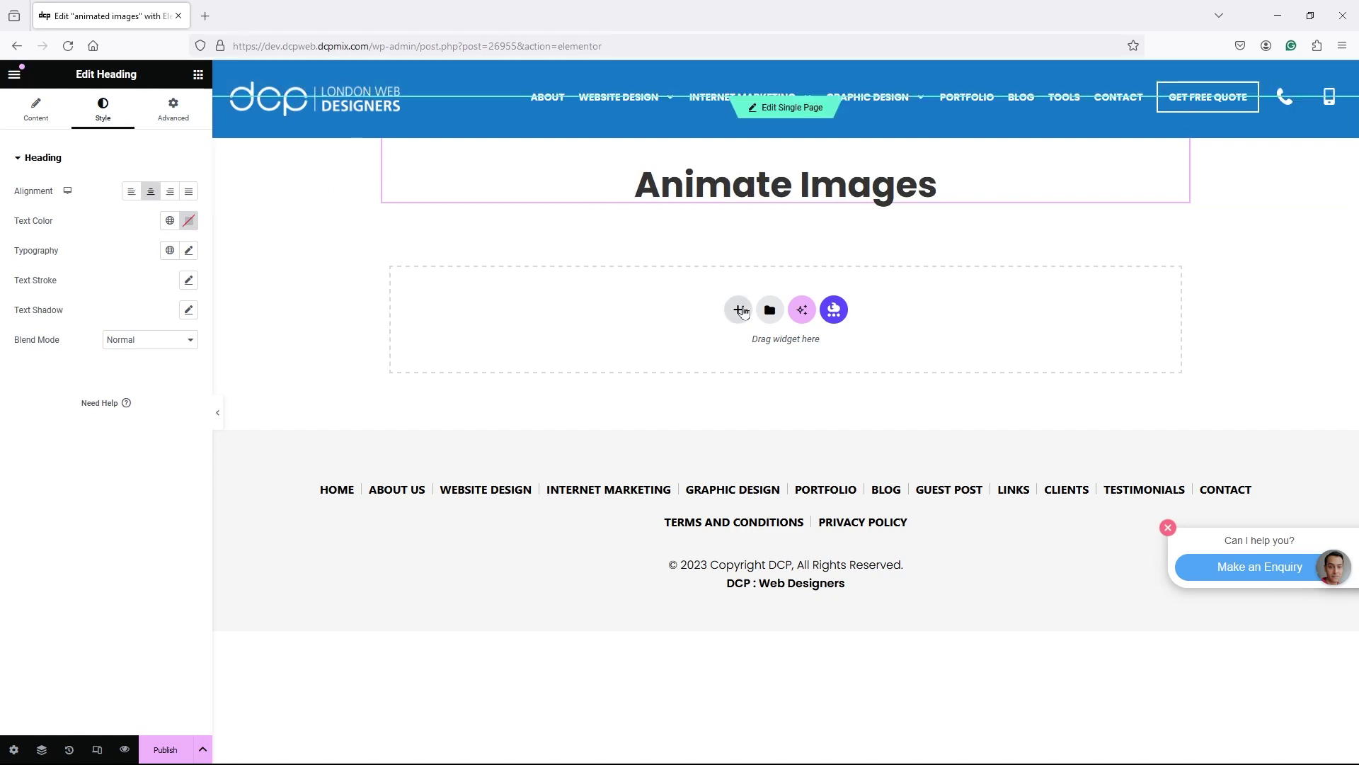
- Add a Flexbox container with four equal columns below the heading
left_click(740, 310)
left_click(739, 357)
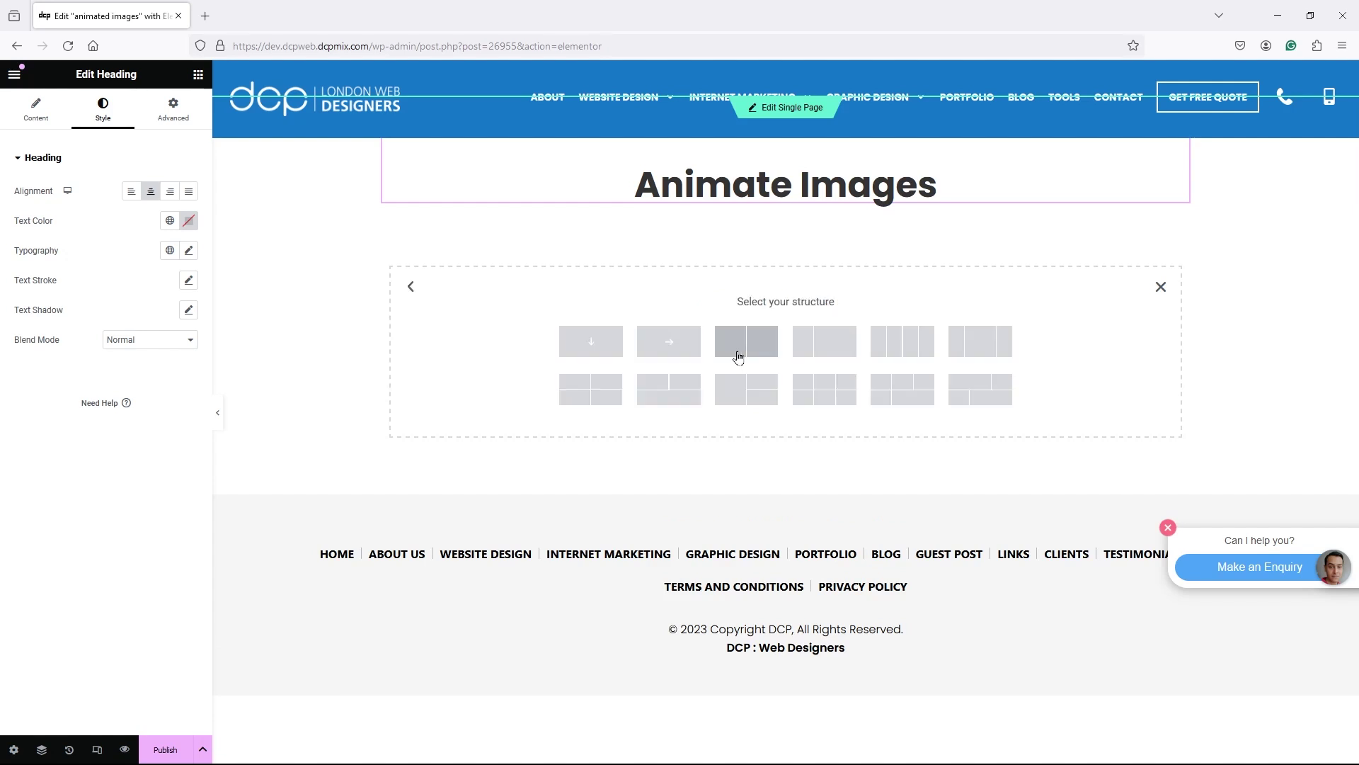
left_click(913, 347)
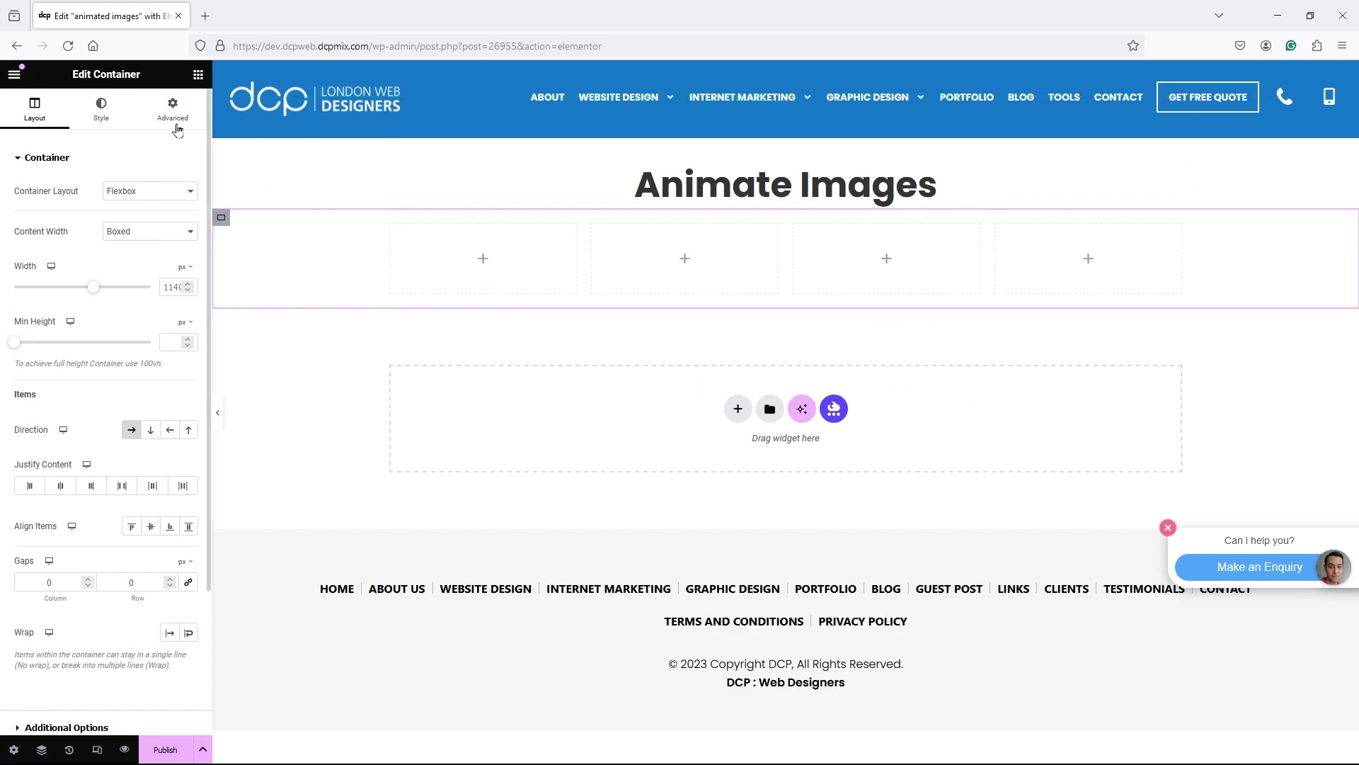
- Add an Image widget to the first column and assign it portfolio-cms-the-dog-in-me-content.jpg, searching the media library for "portfolio"
left_click(199, 74)
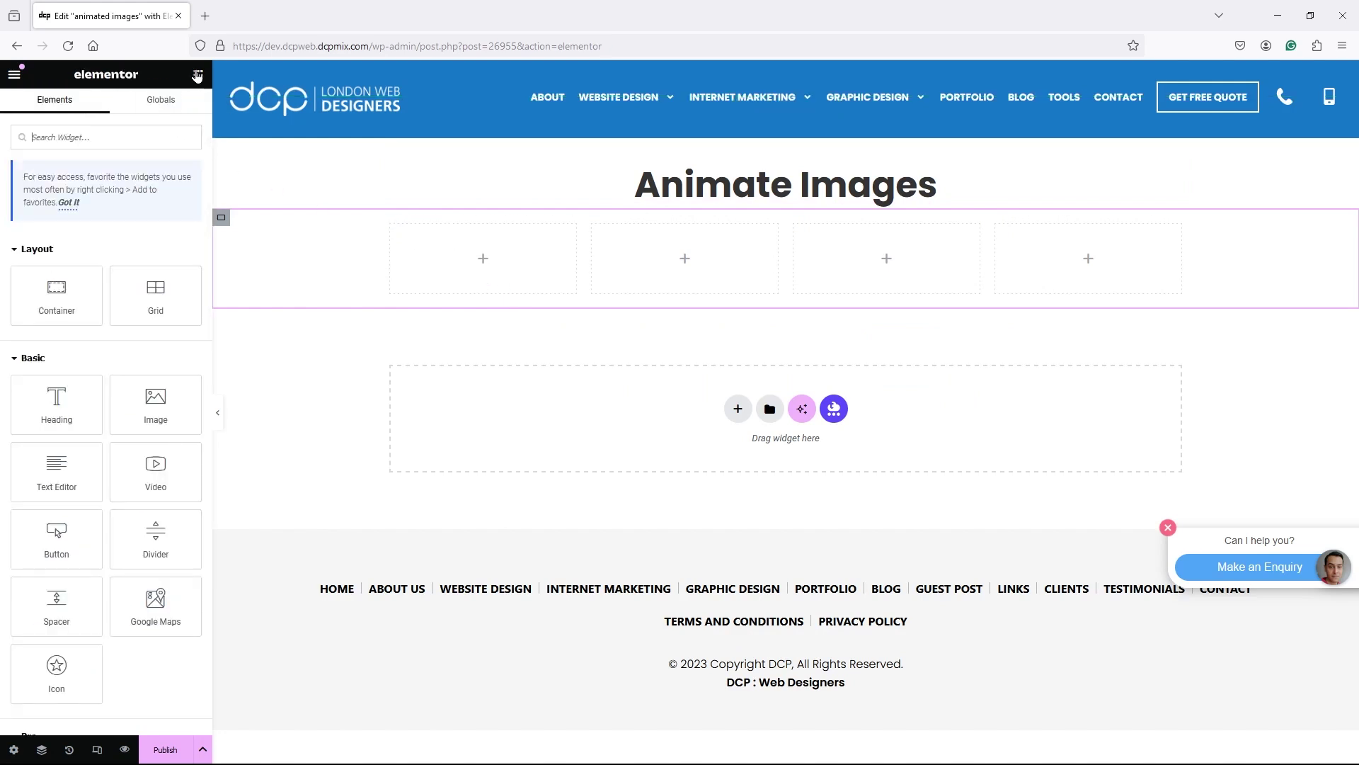
left_click_drag(152, 405, 494, 280)
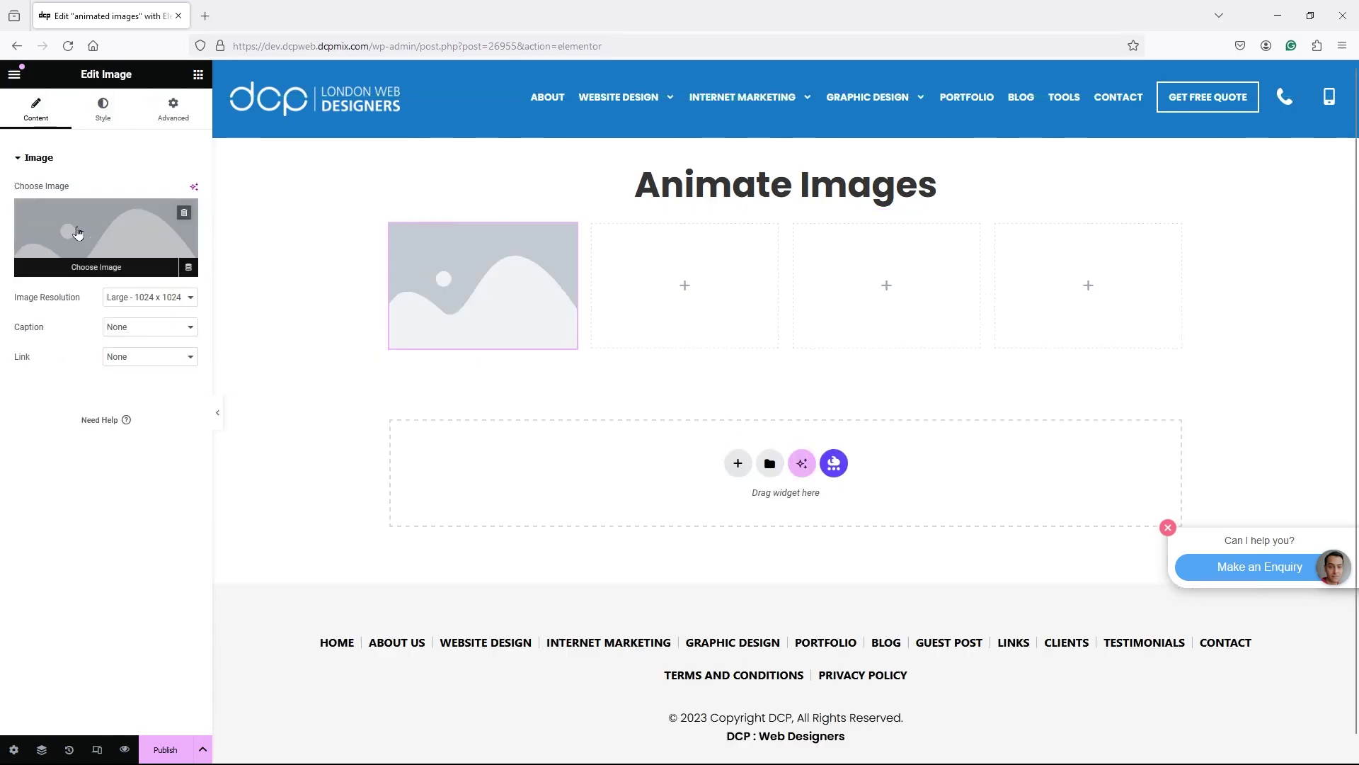
left_click(78, 233)
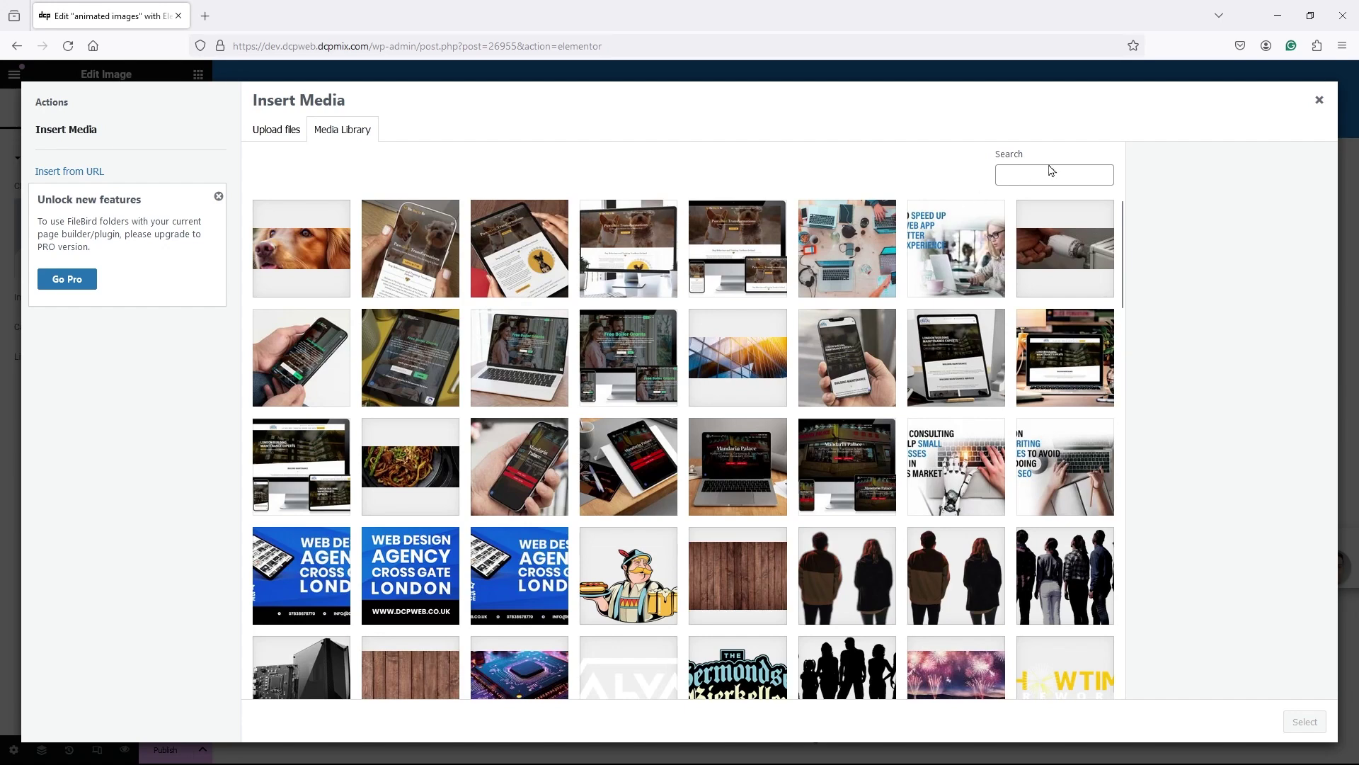
left_click(1052, 177)
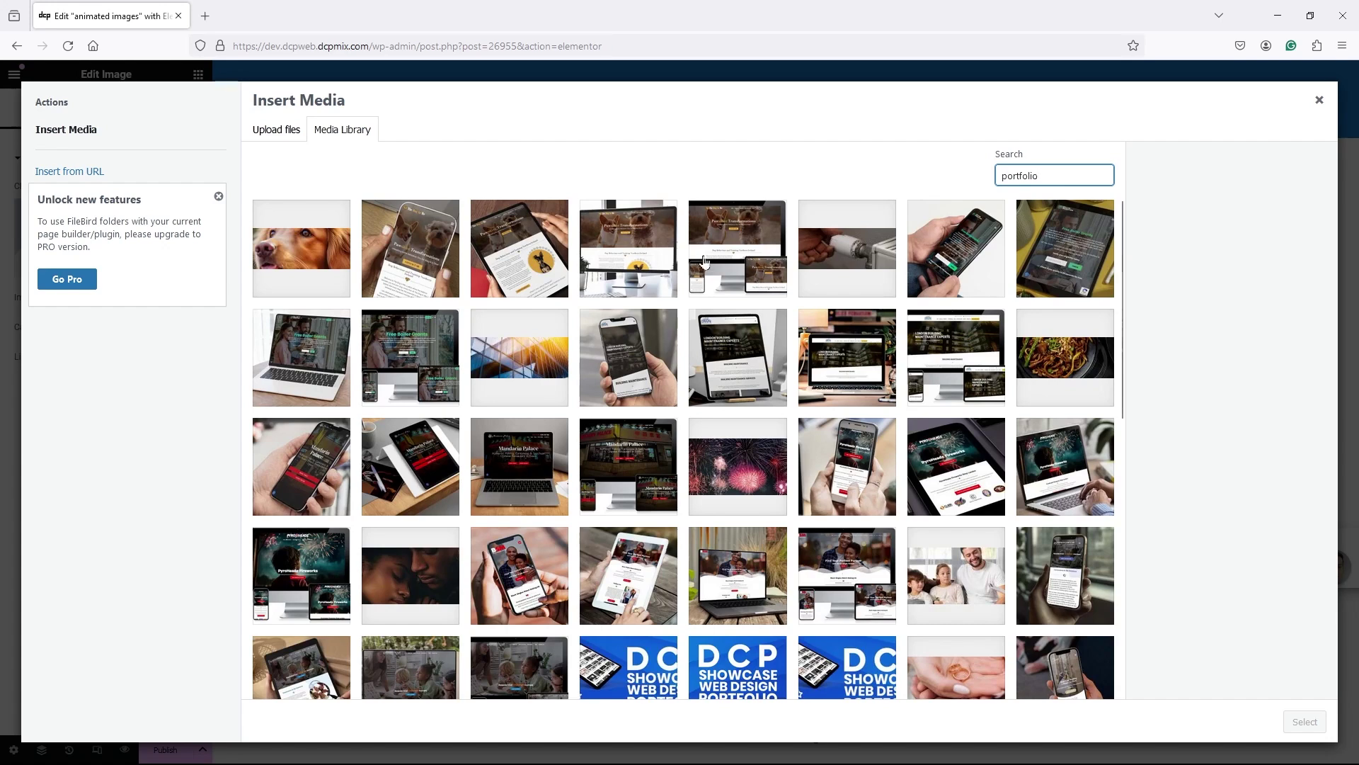
left_click(708, 246)
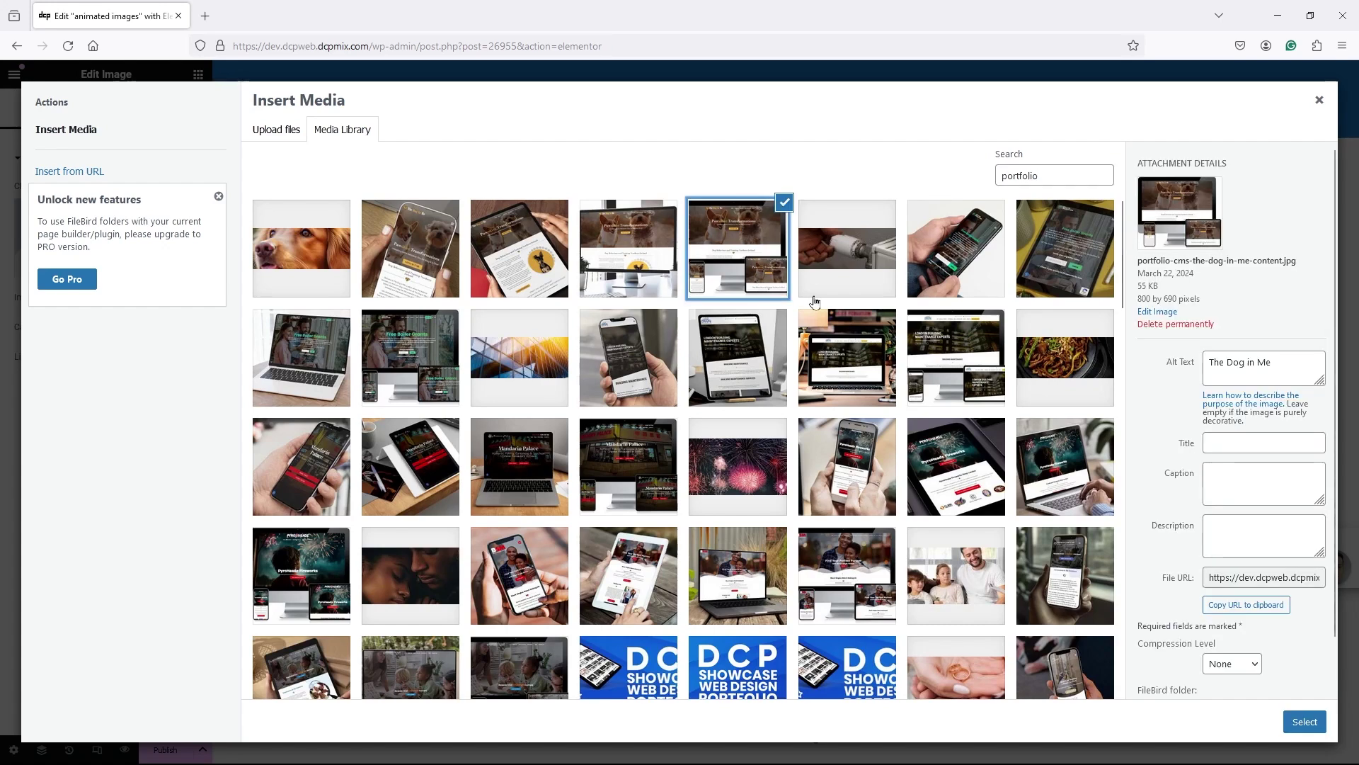
left_click(1304, 722)
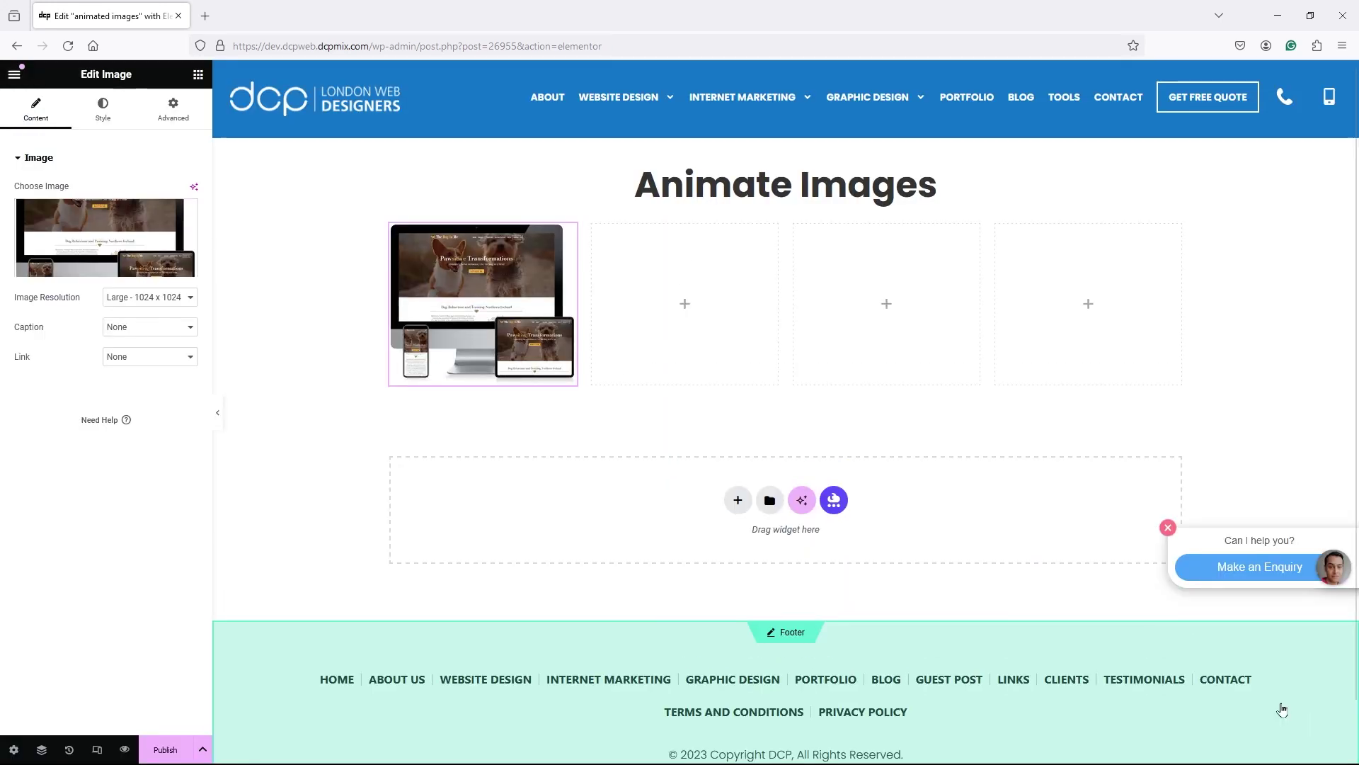
- Copy the first column's image widget and paste it into the second, third and fourth columns
right_click(492, 284)
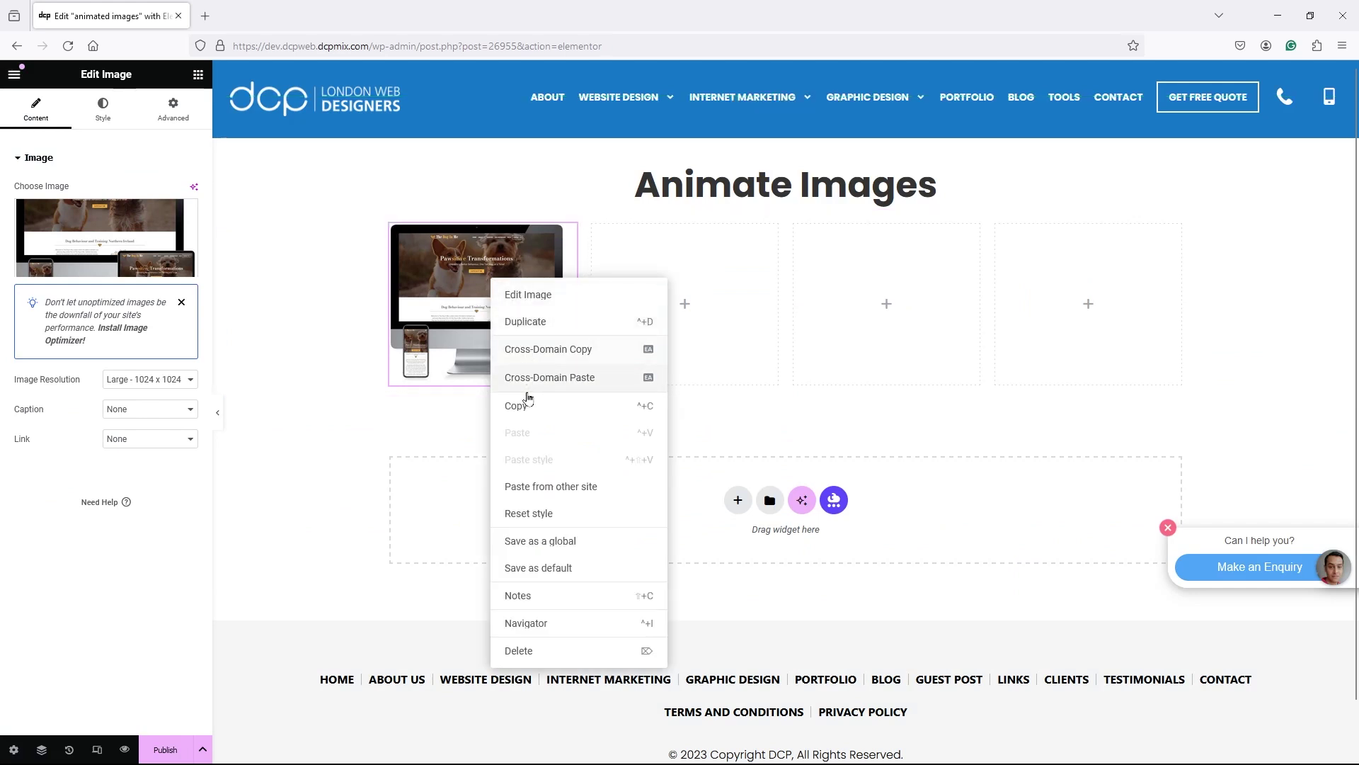
left_click(526, 414)
right_click(664, 267)
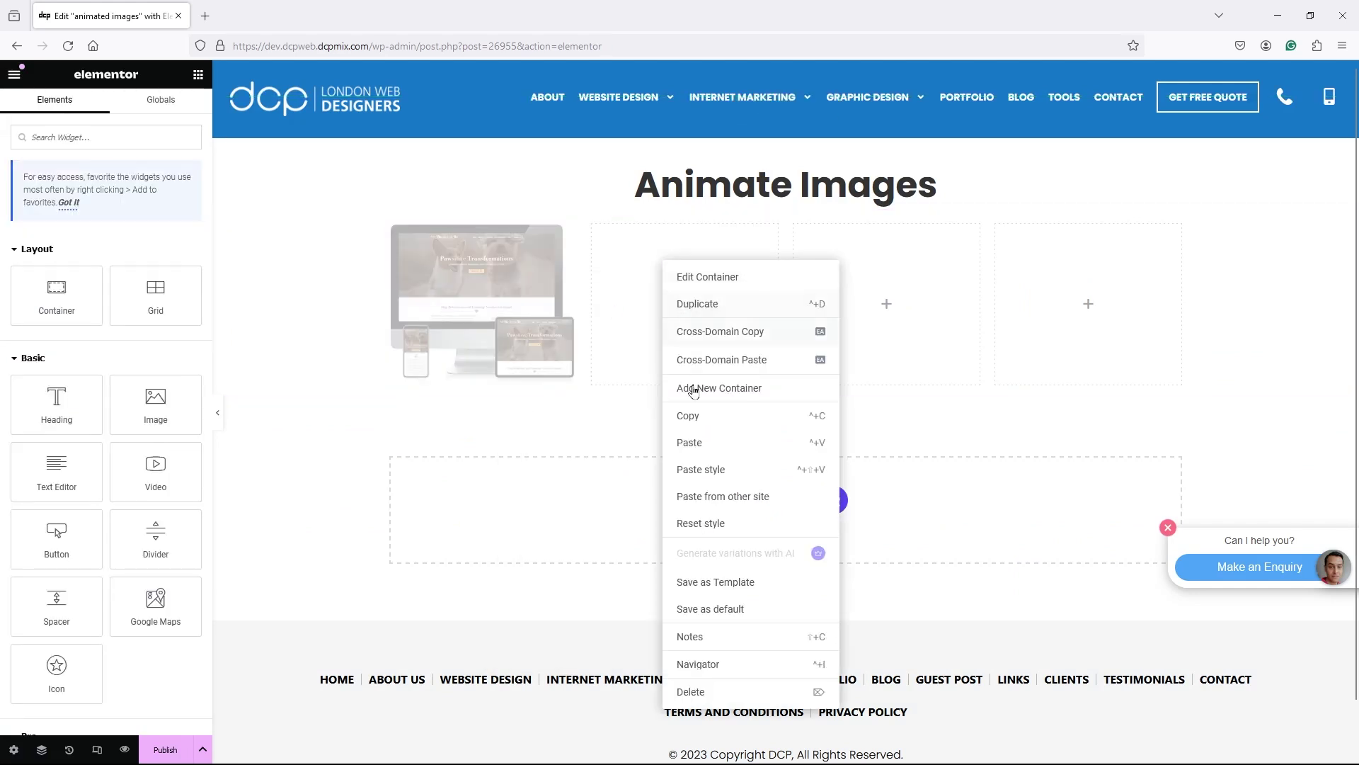
left_click(693, 445)
right_click(883, 303)
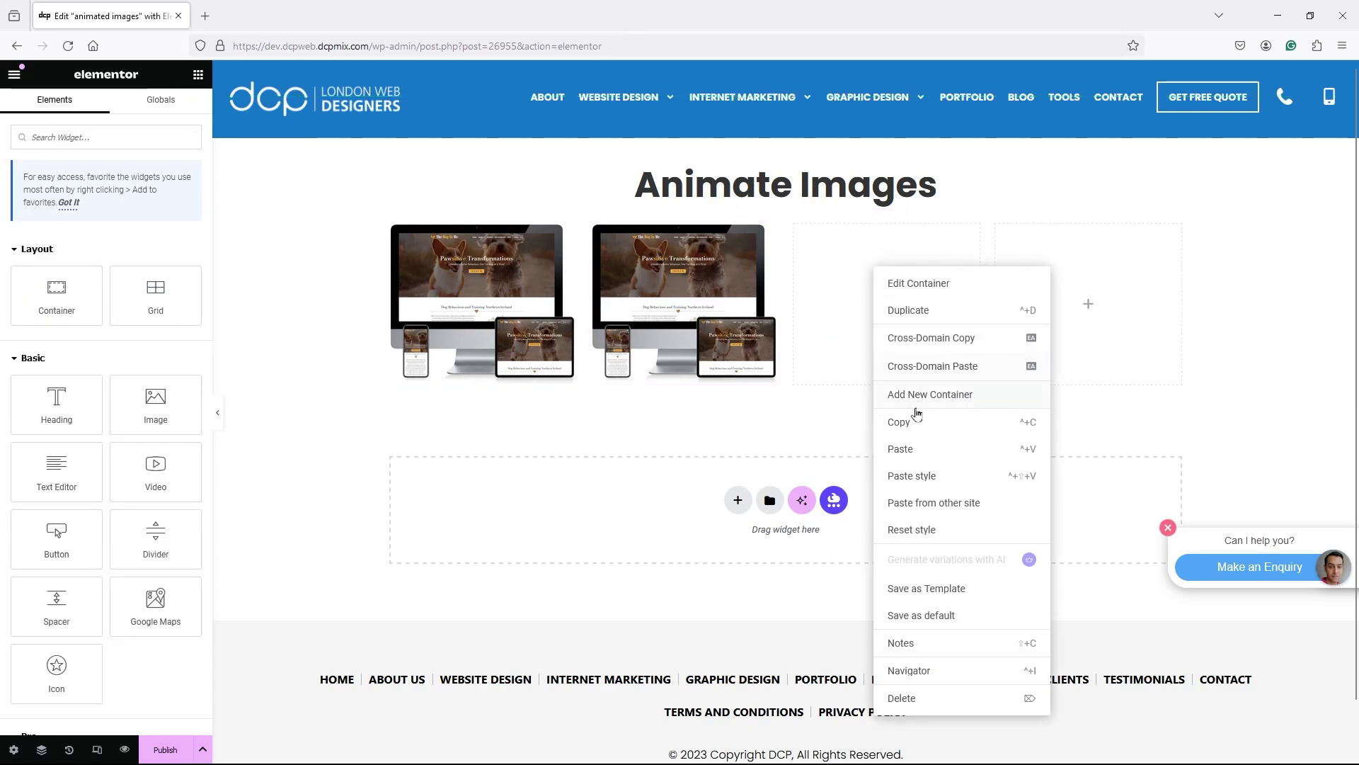
left_click(916, 450)
right_click(1048, 297)
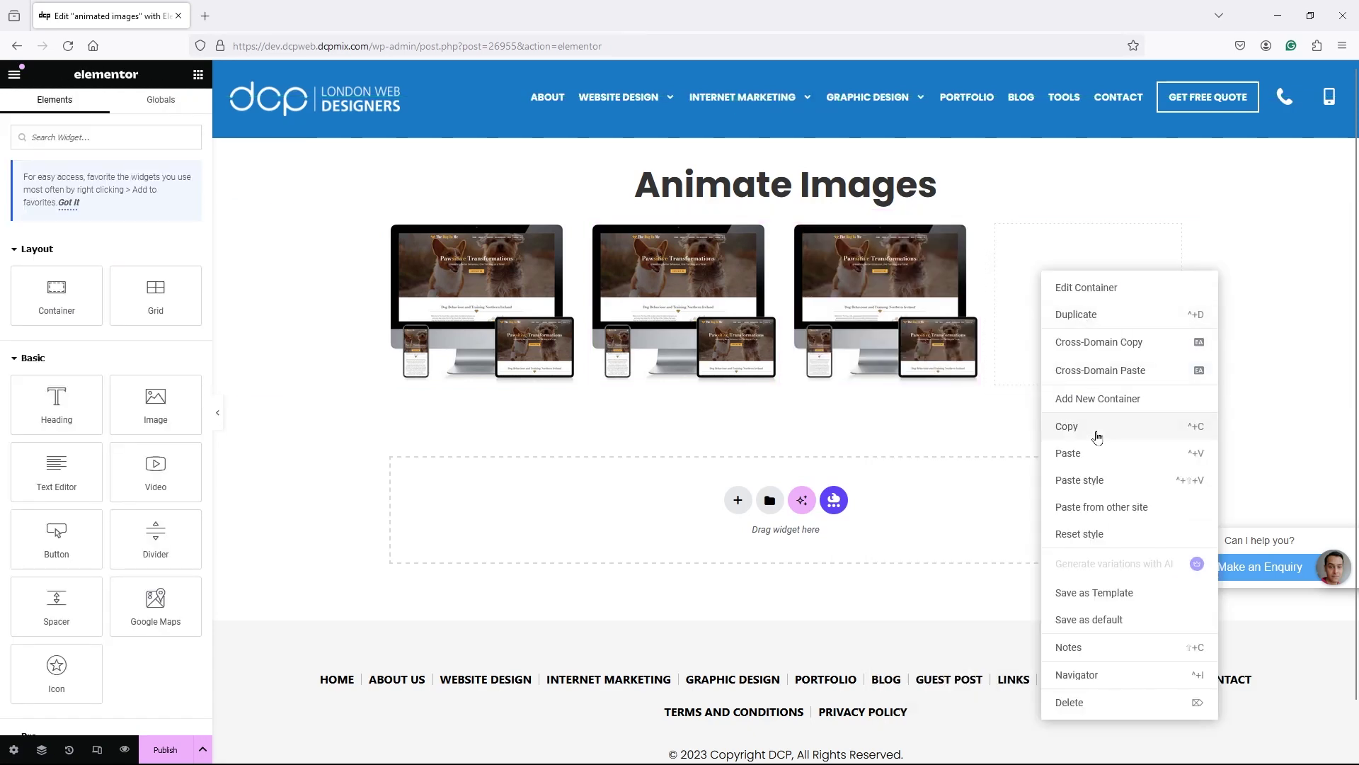
left_click(1083, 448)
- Replace the second column's image with the Mandarin Palace multi-device mockup from the media library
left_click(623, 277)
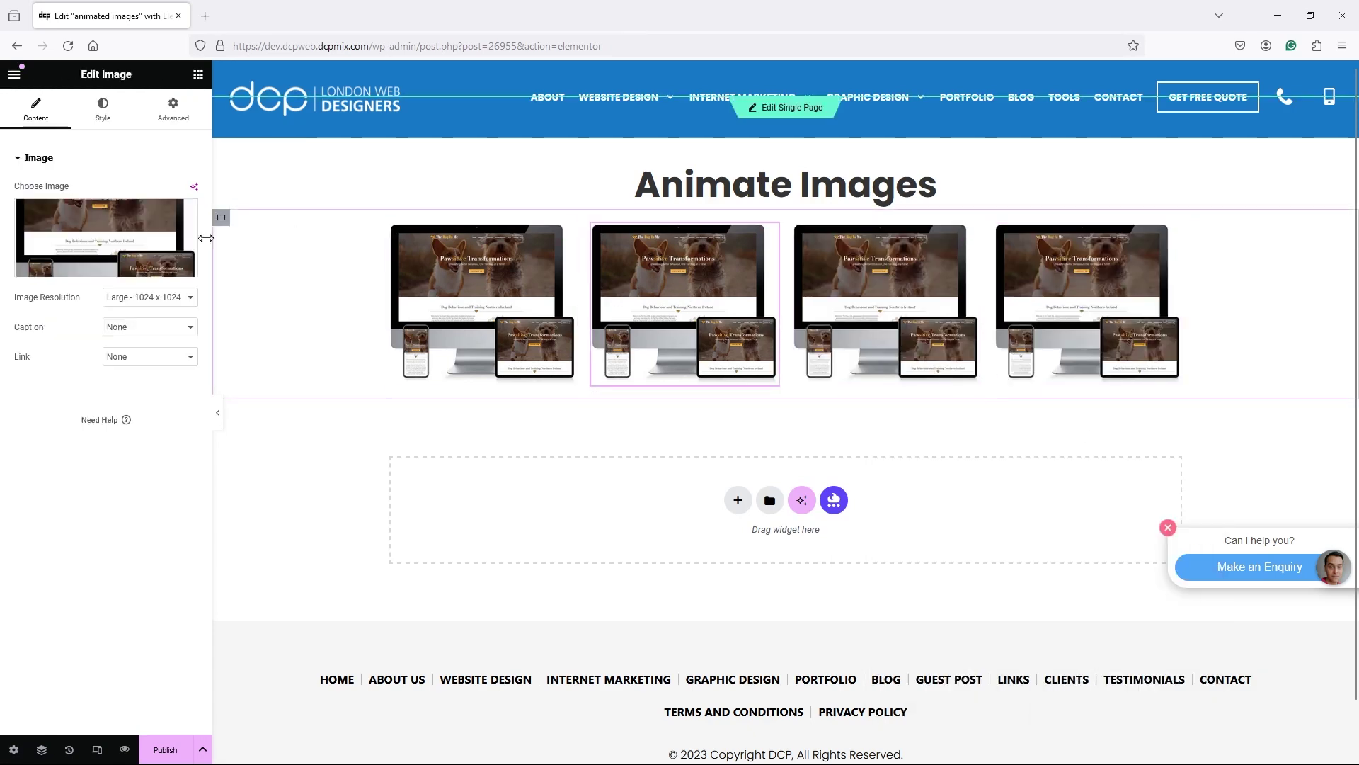
left_click(105, 226)
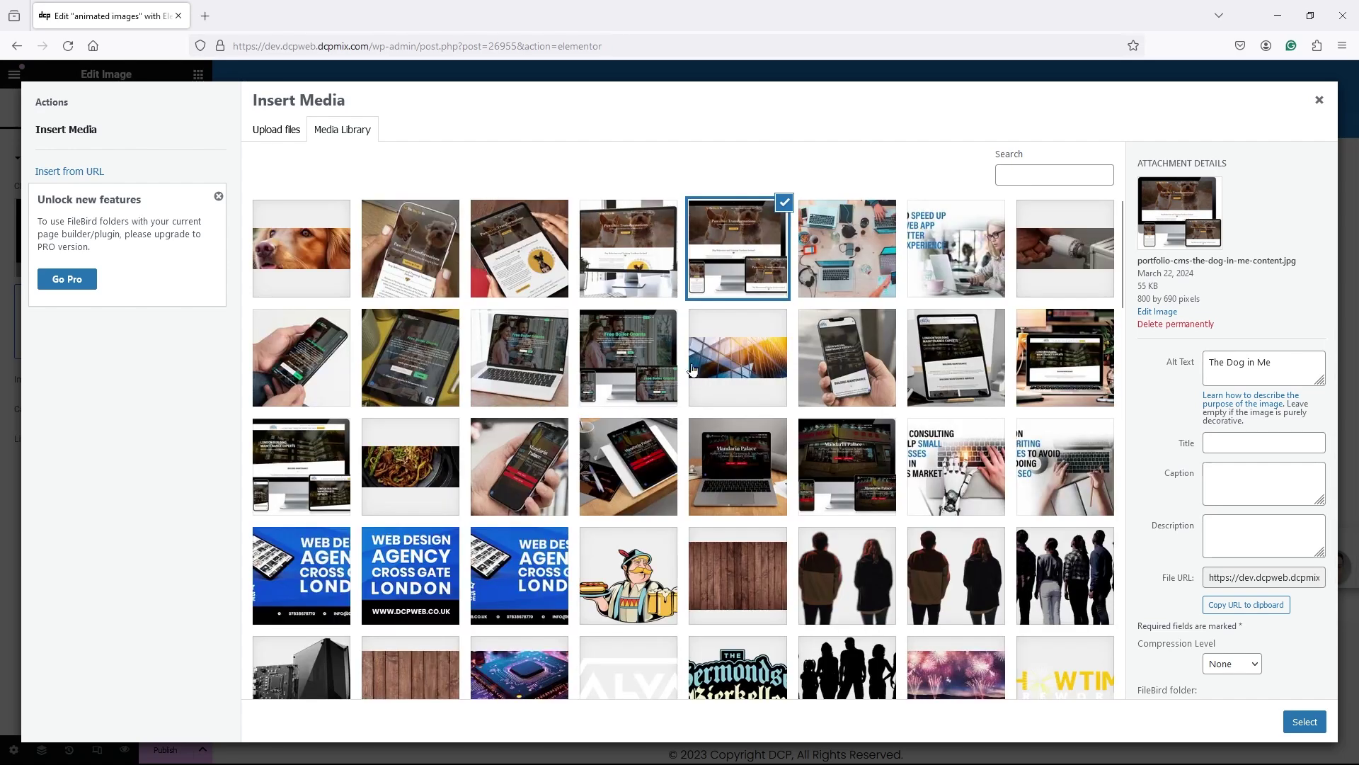
left_click(817, 478)
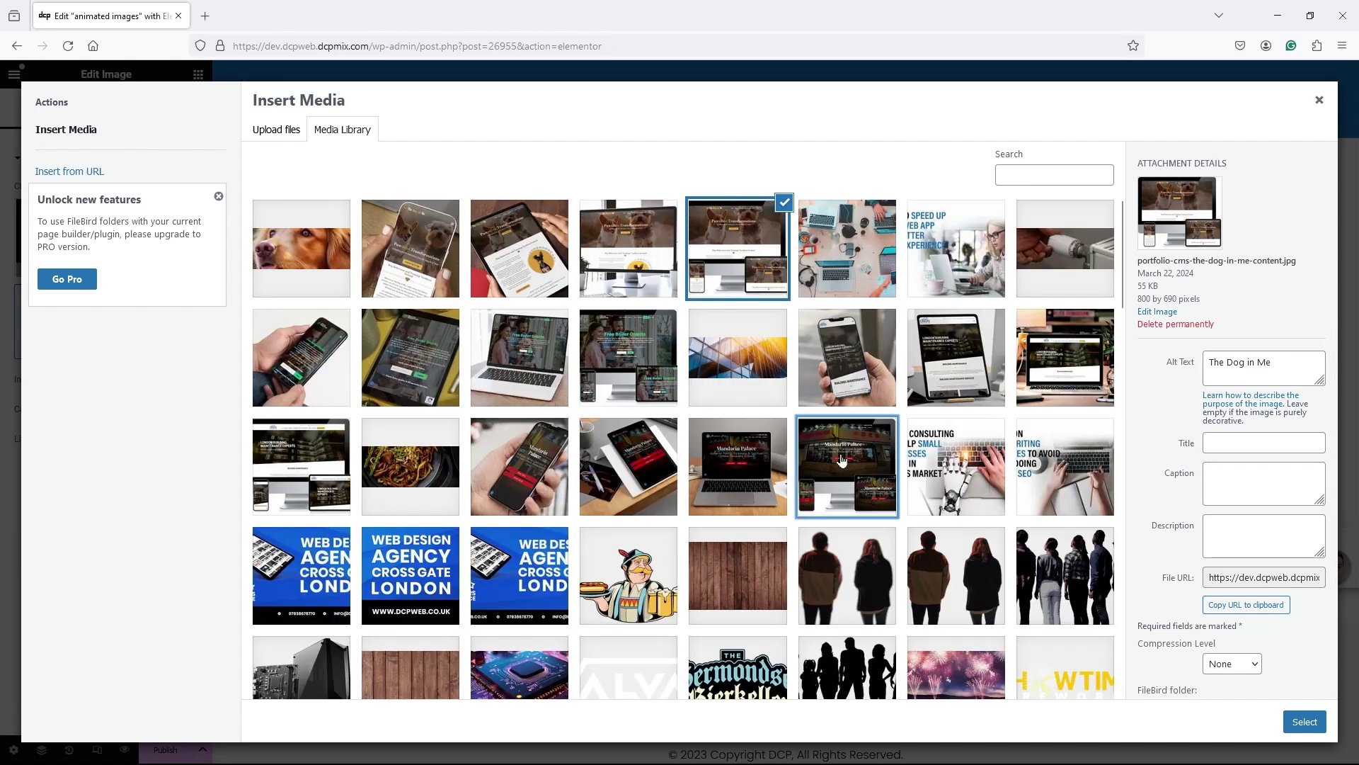
left_click(1303, 721)
- Open the media library for the third column's image and search it for "portfolio"
left_click(863, 302)
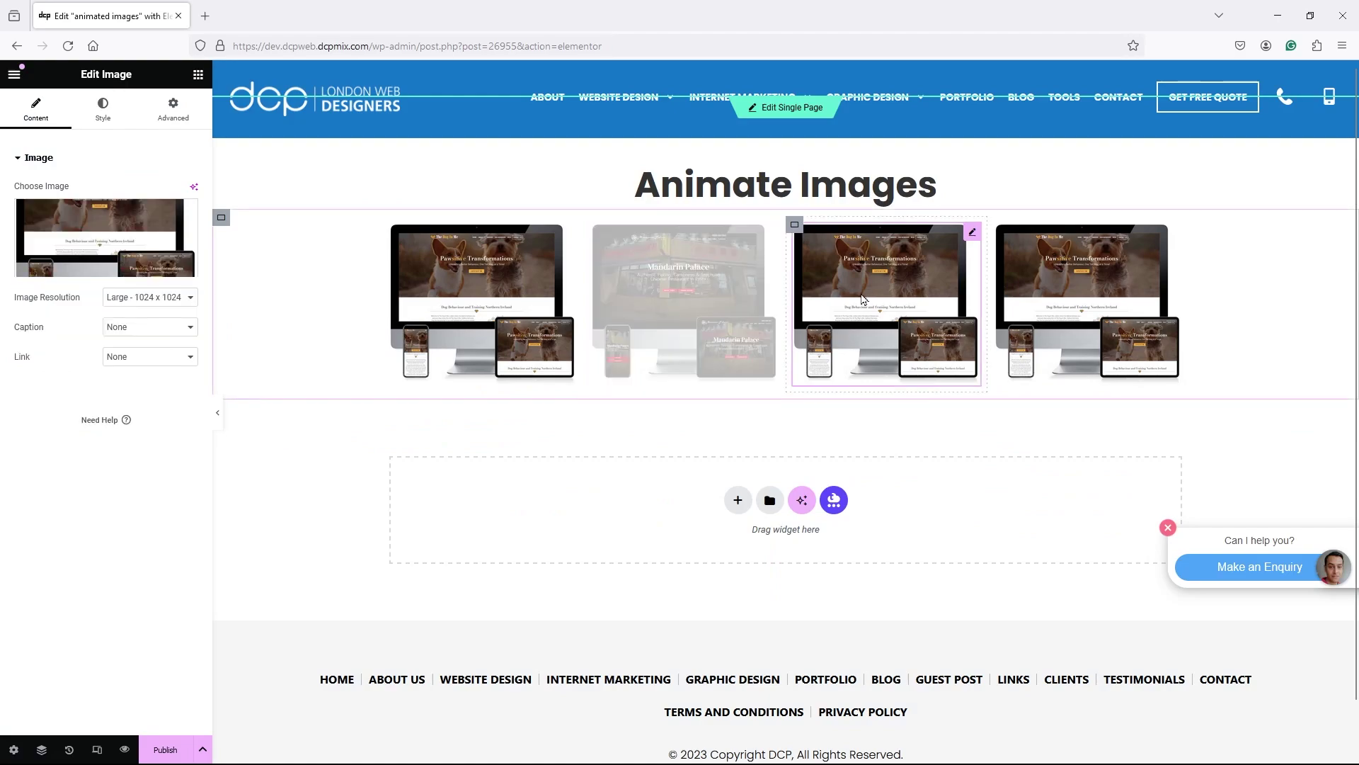
left_click(127, 222)
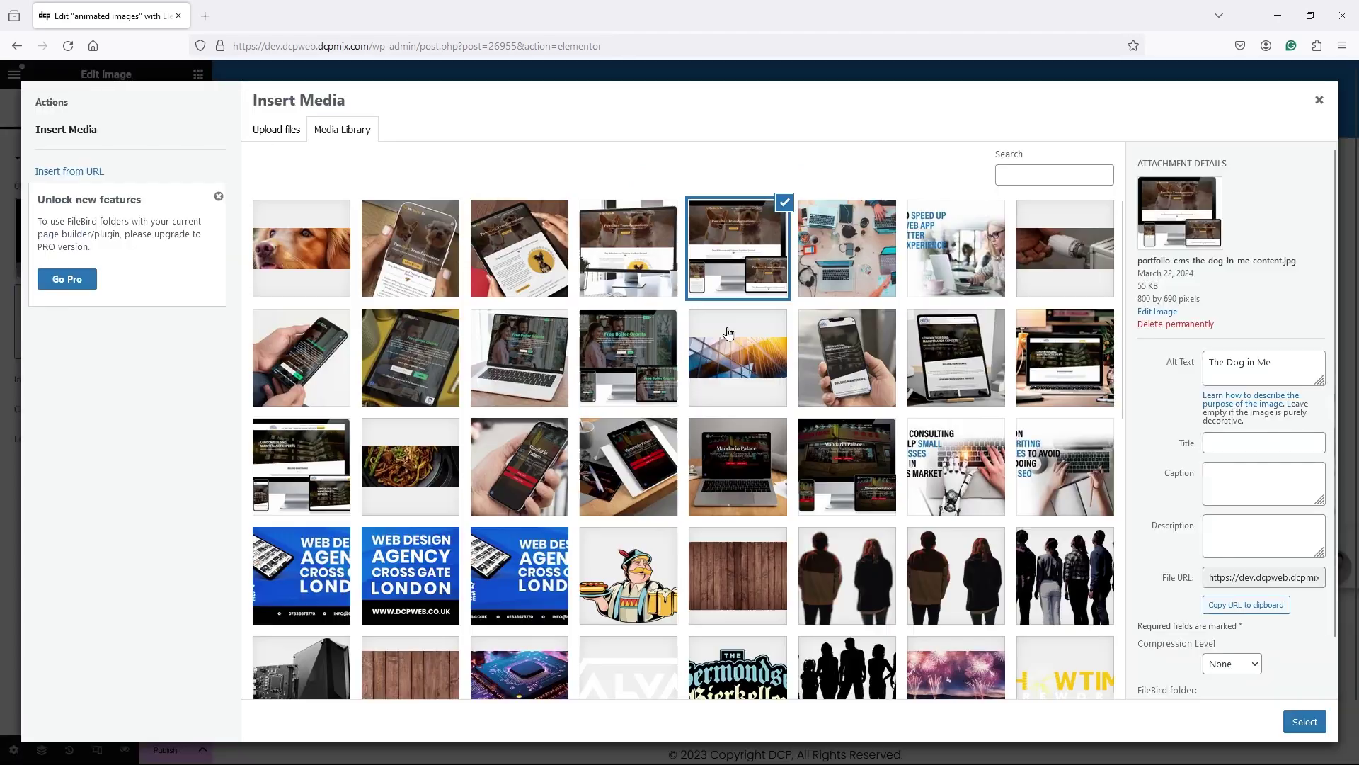
scroll(770, 405, "down", 5)
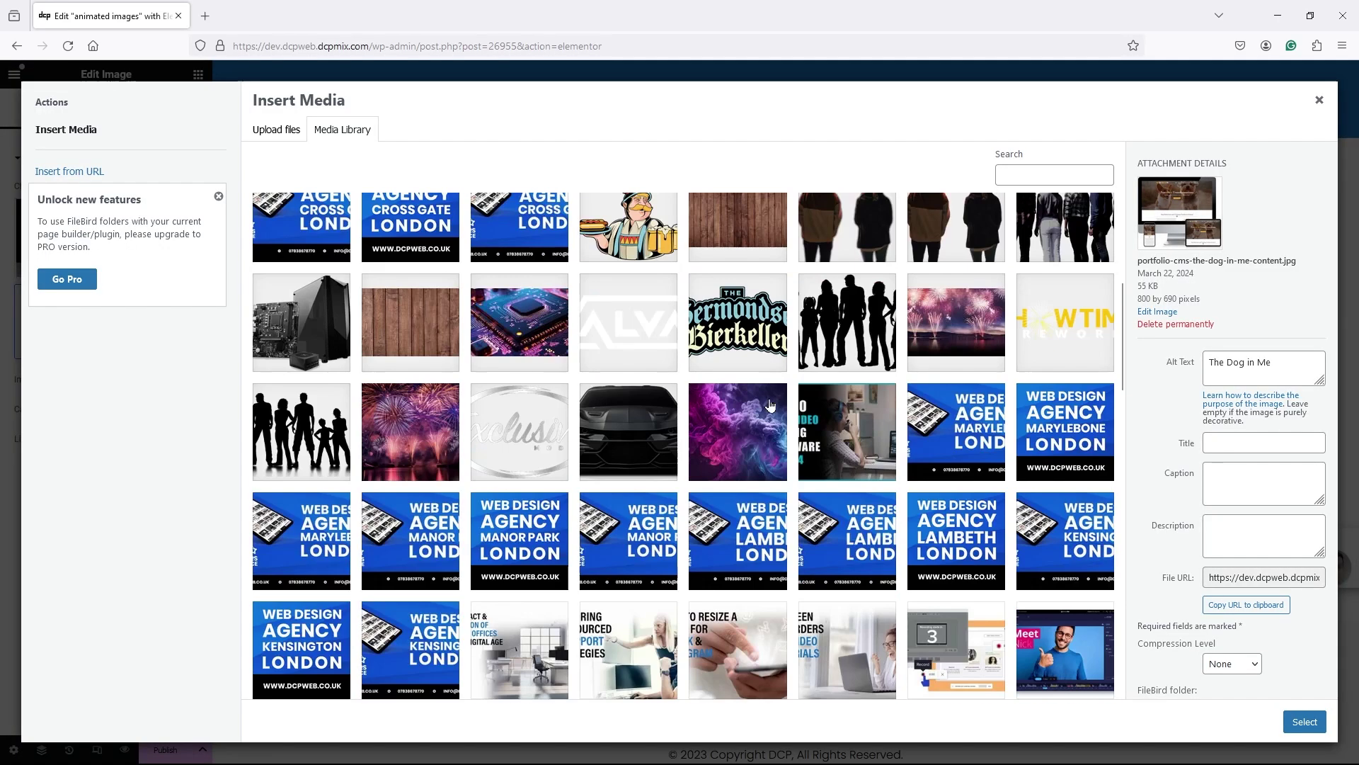
scroll(770, 405, "down", 5)
left_click(1027, 178)
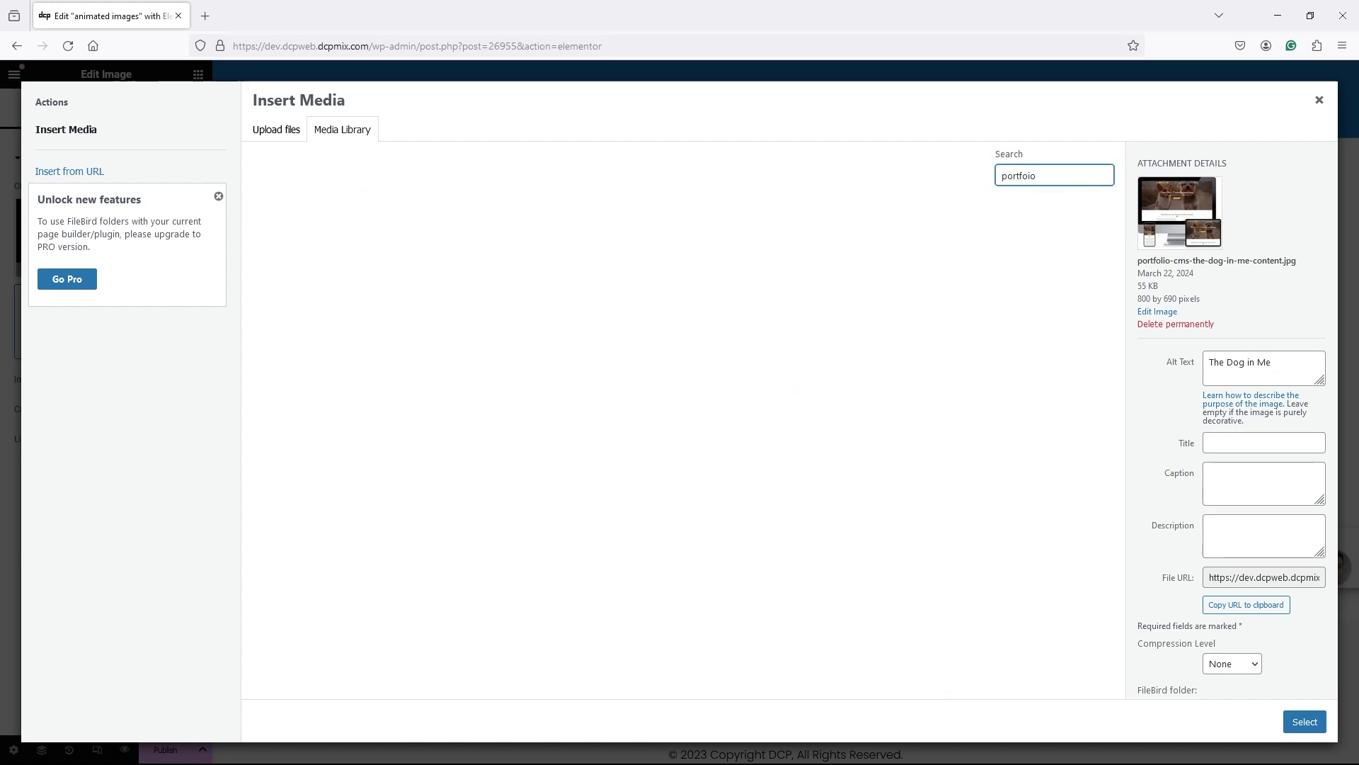
left_click_drag(1038, 176, 907, 181)
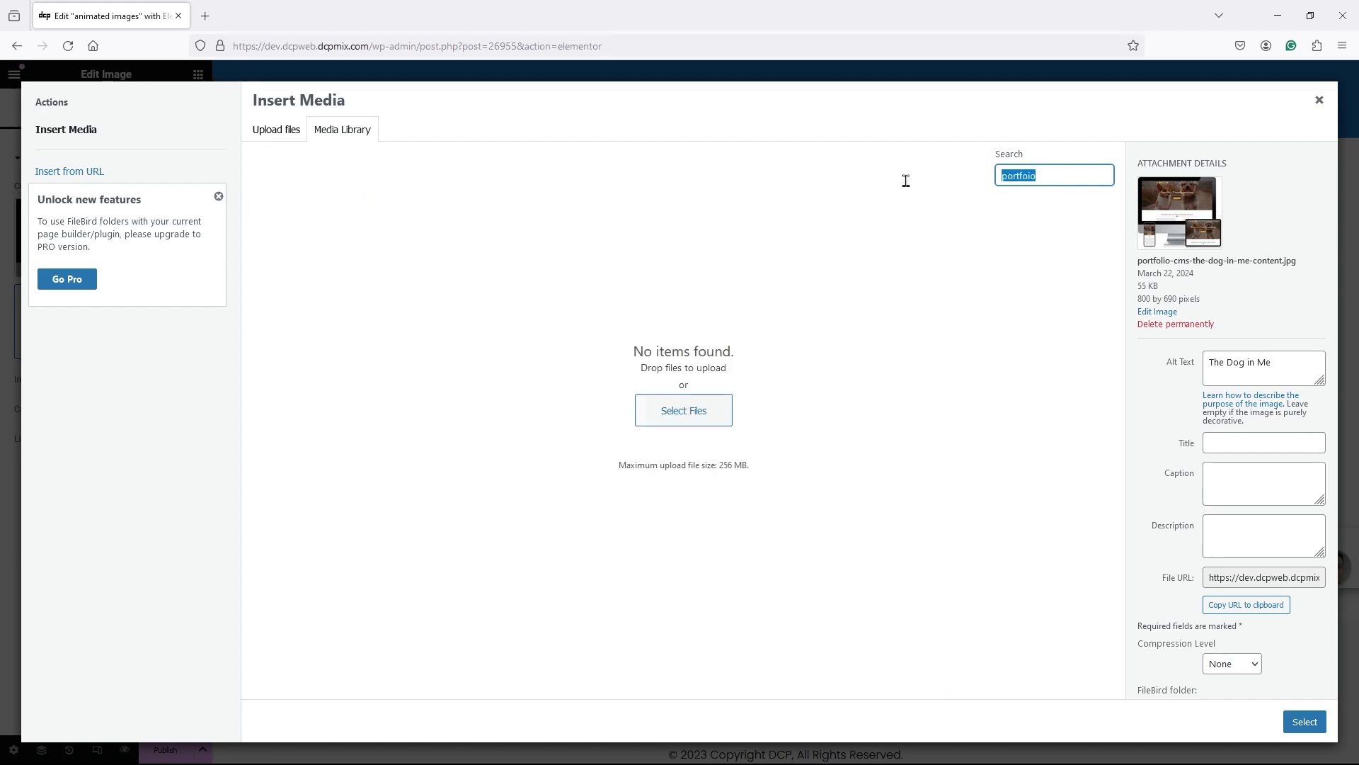
type("por")
type("tfo")
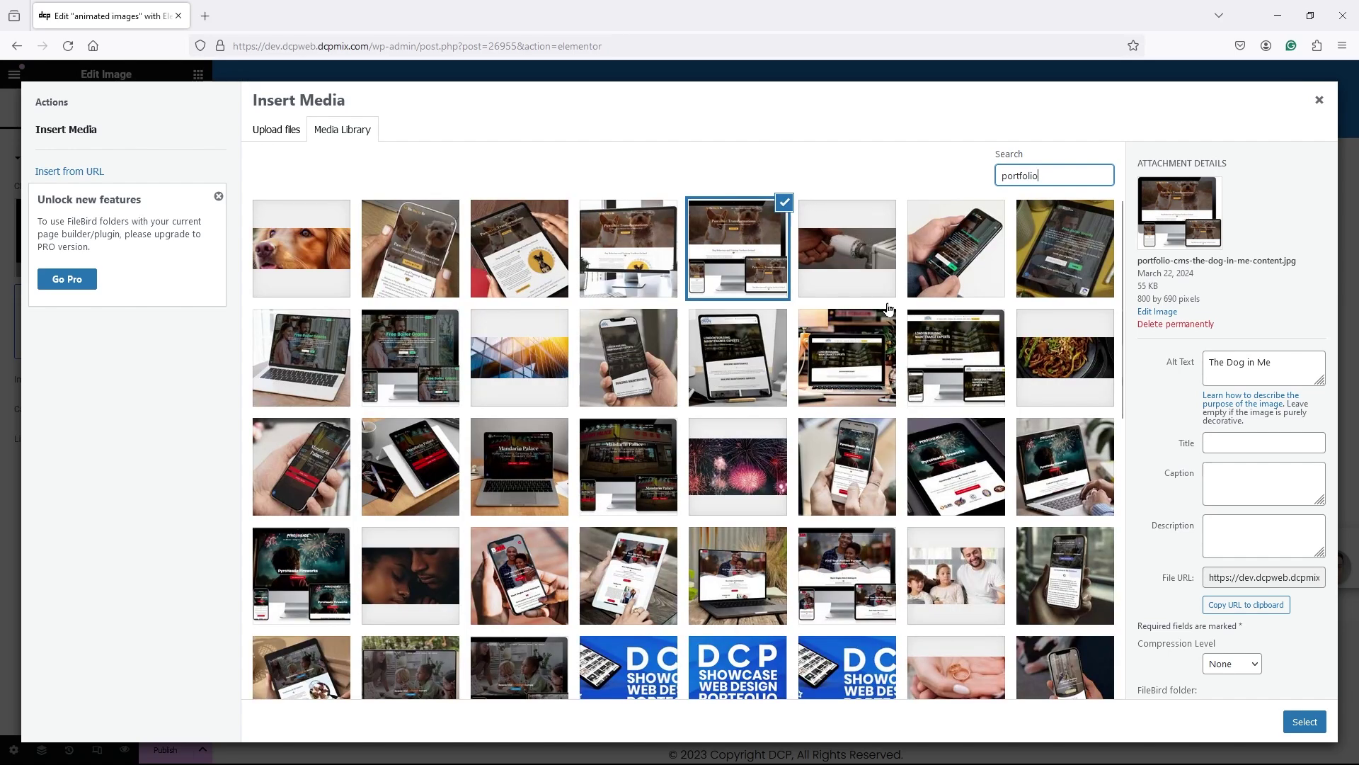
- Replace the third column's image with the "Make Your Wedding A Wonderful Story" device mockup, copying the search term for reuse
scroll(841, 417, "down", 10)
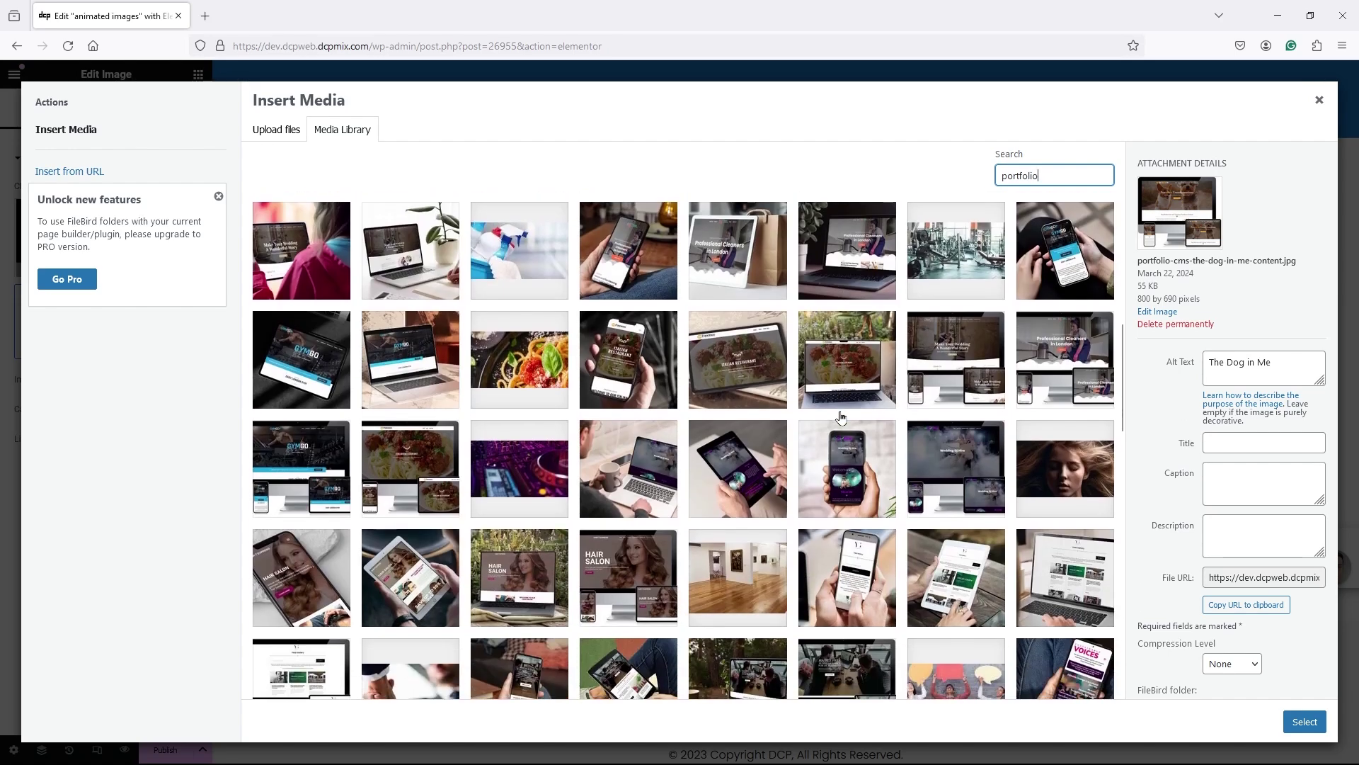
left_click(935, 342)
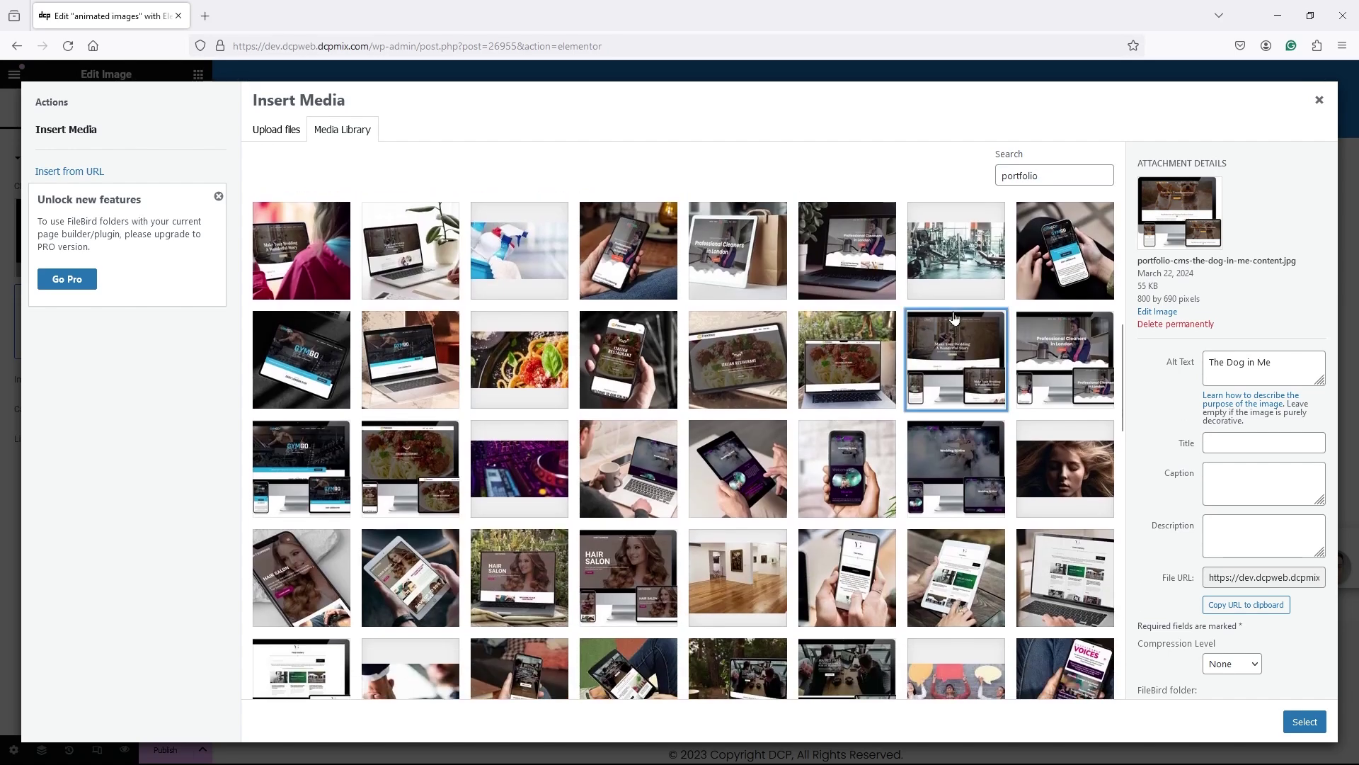
double_click(1030, 176)
key("ctrl+c")
left_click(1305, 721)
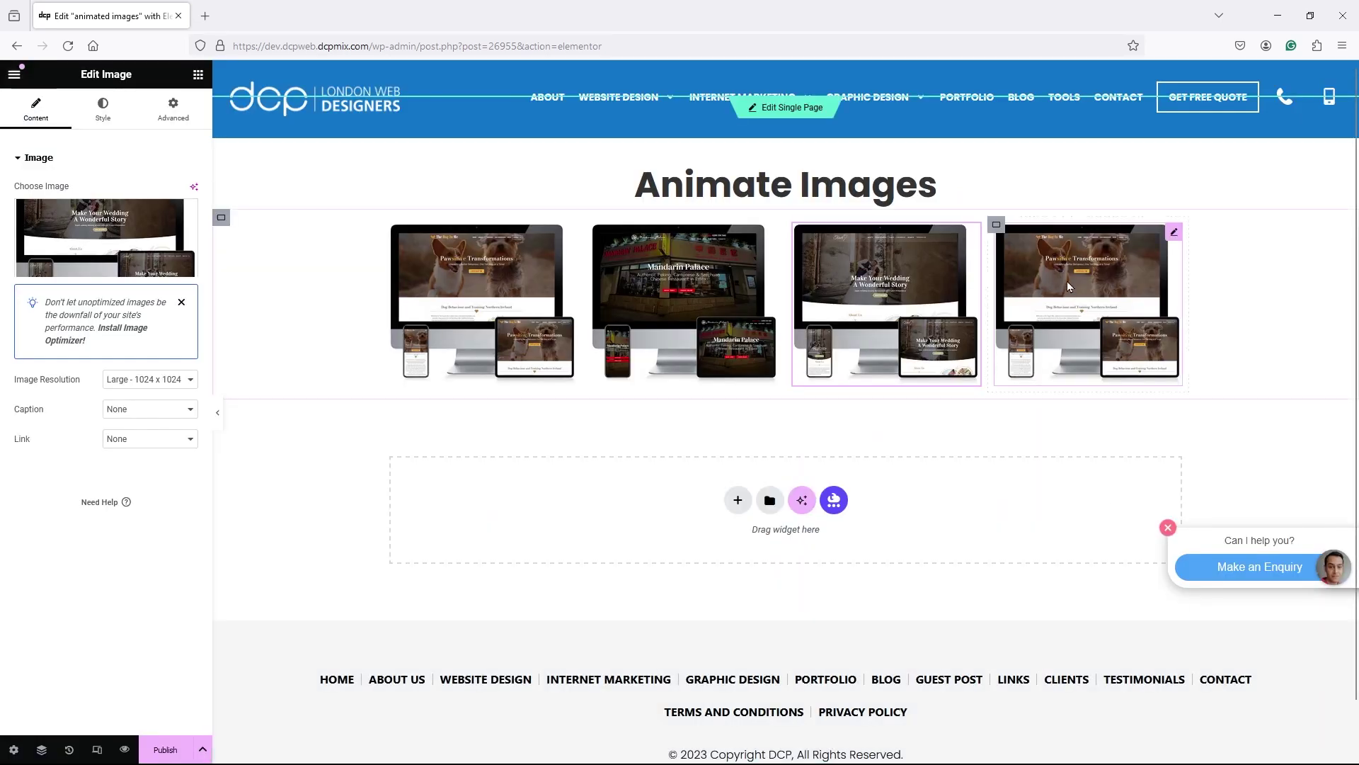
- Replace the fourth column's image with the "Professional Cleaners in London" device mockup, searching the media library for "portfolio"
left_click(85, 228)
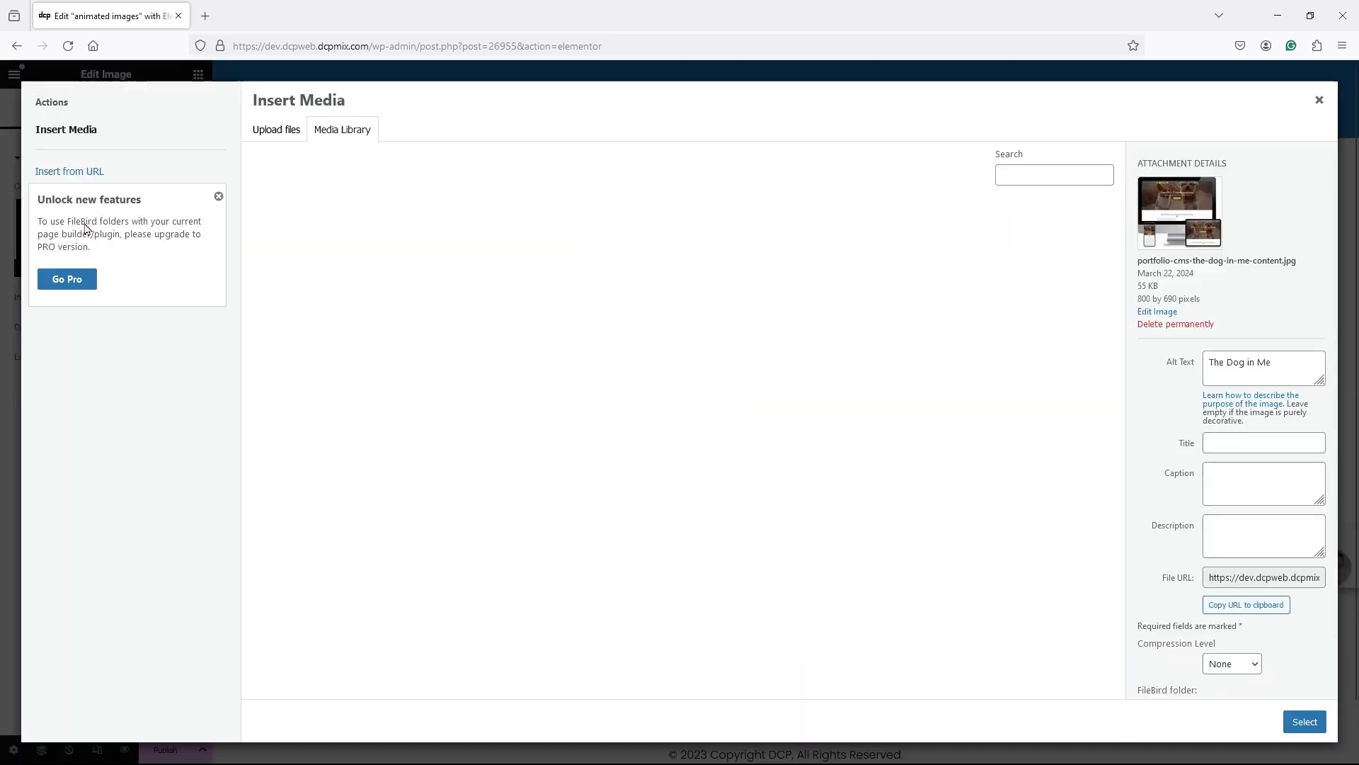
left_click(1025, 170)
key("ctrl+v")
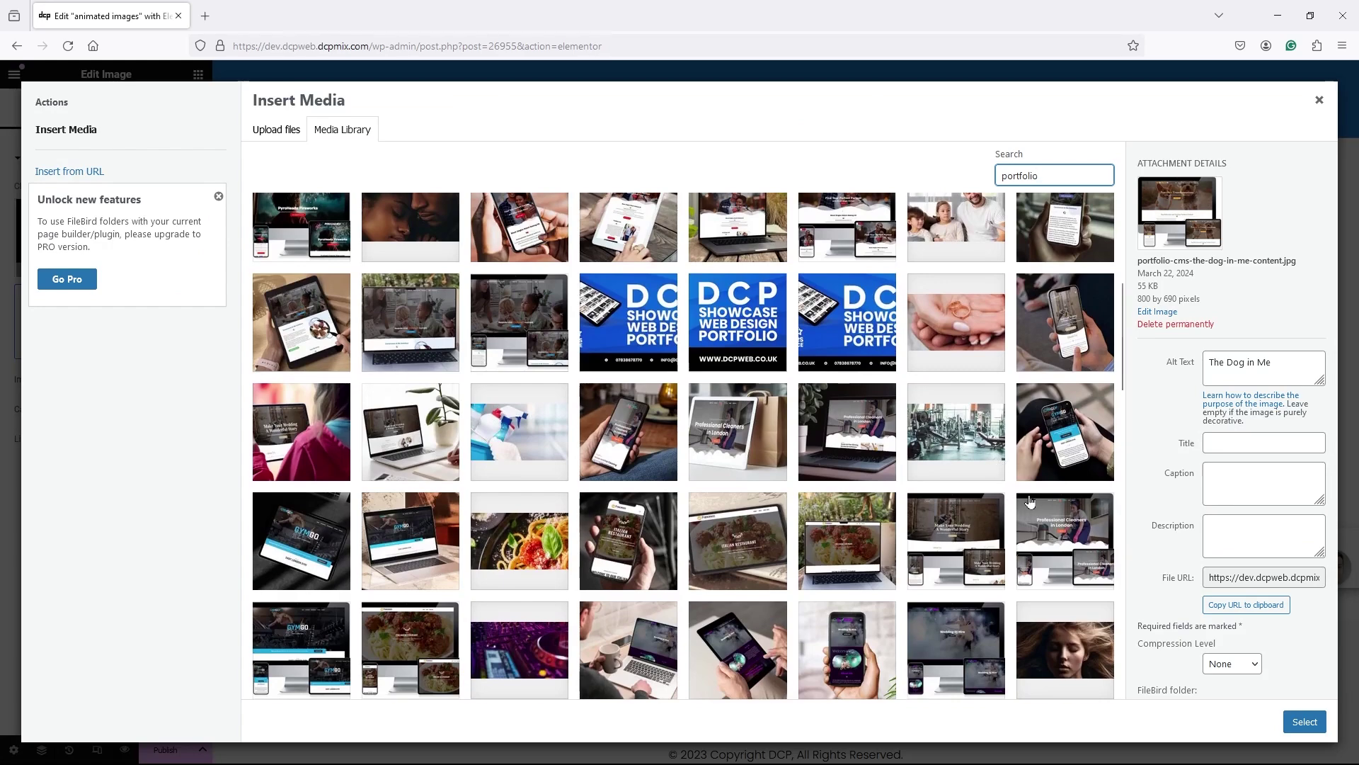
left_click(1030, 501)
left_click(1309, 724)
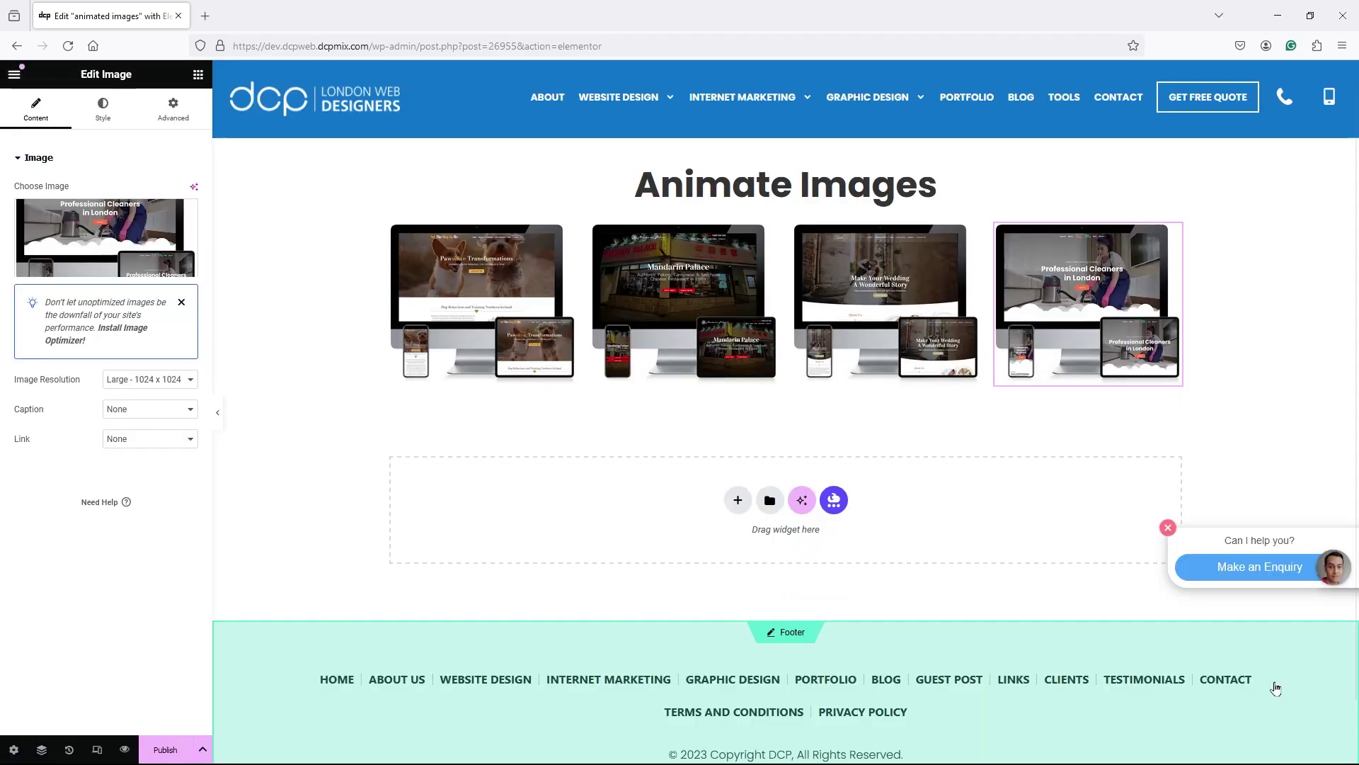
- Save the page as a draft and view it on the site in a new browser tab
left_click(204, 745)
left_click(149, 684)
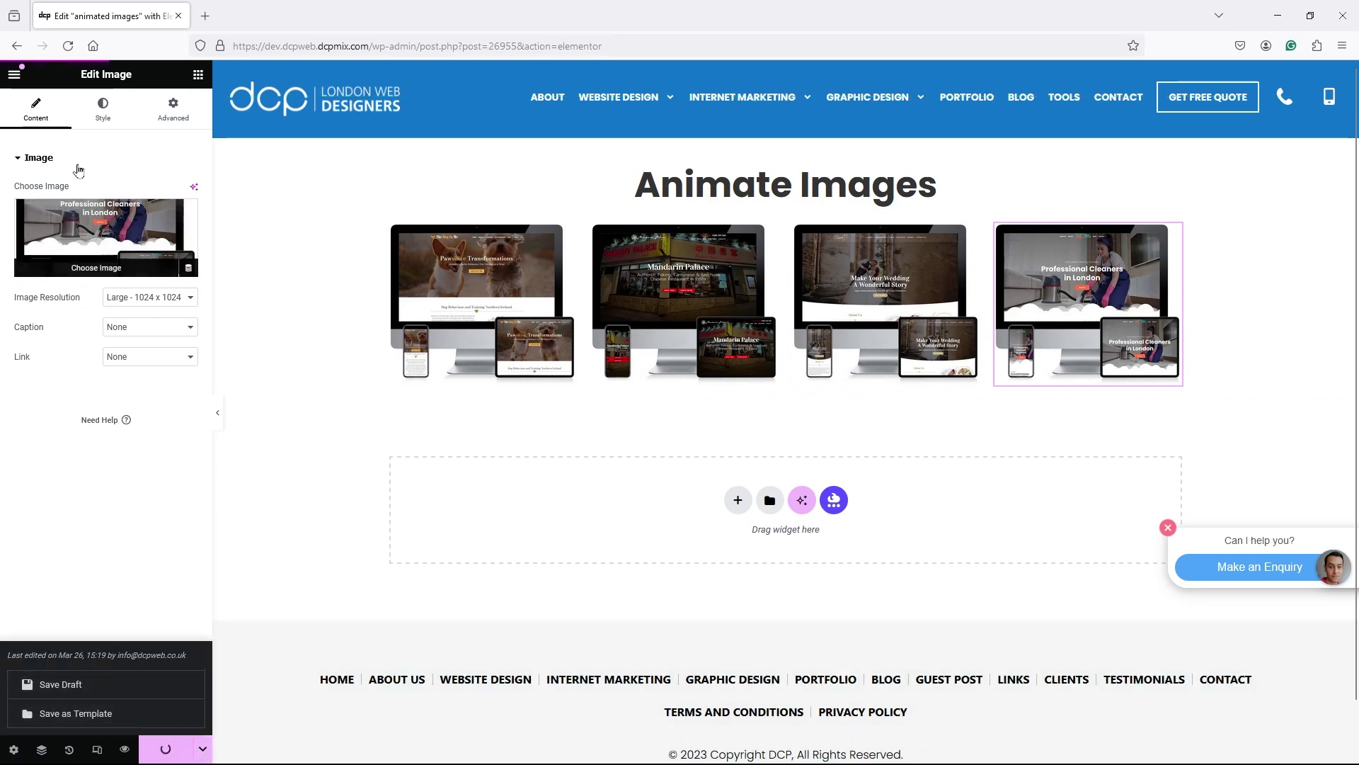
left_click(15, 76)
left_click(75, 442)
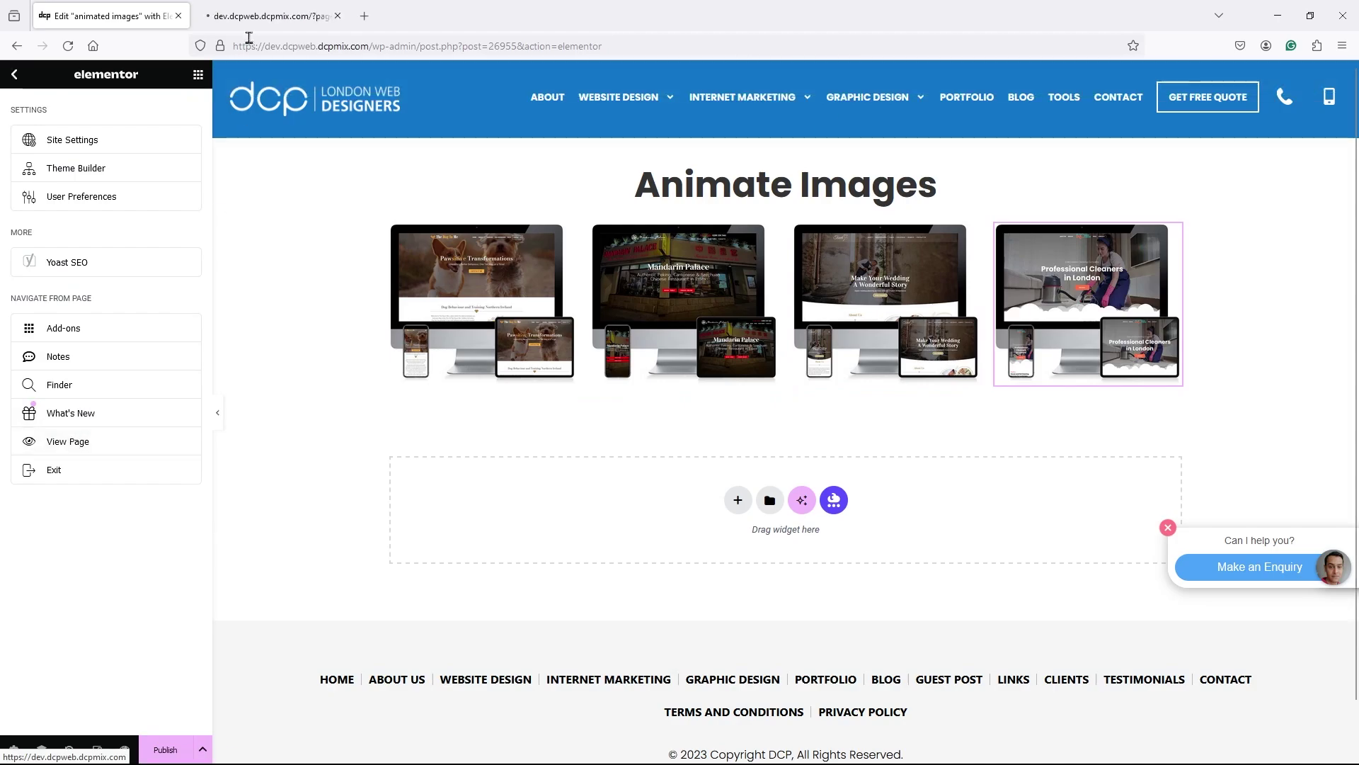
left_click_drag(523, 206, 612, 285)
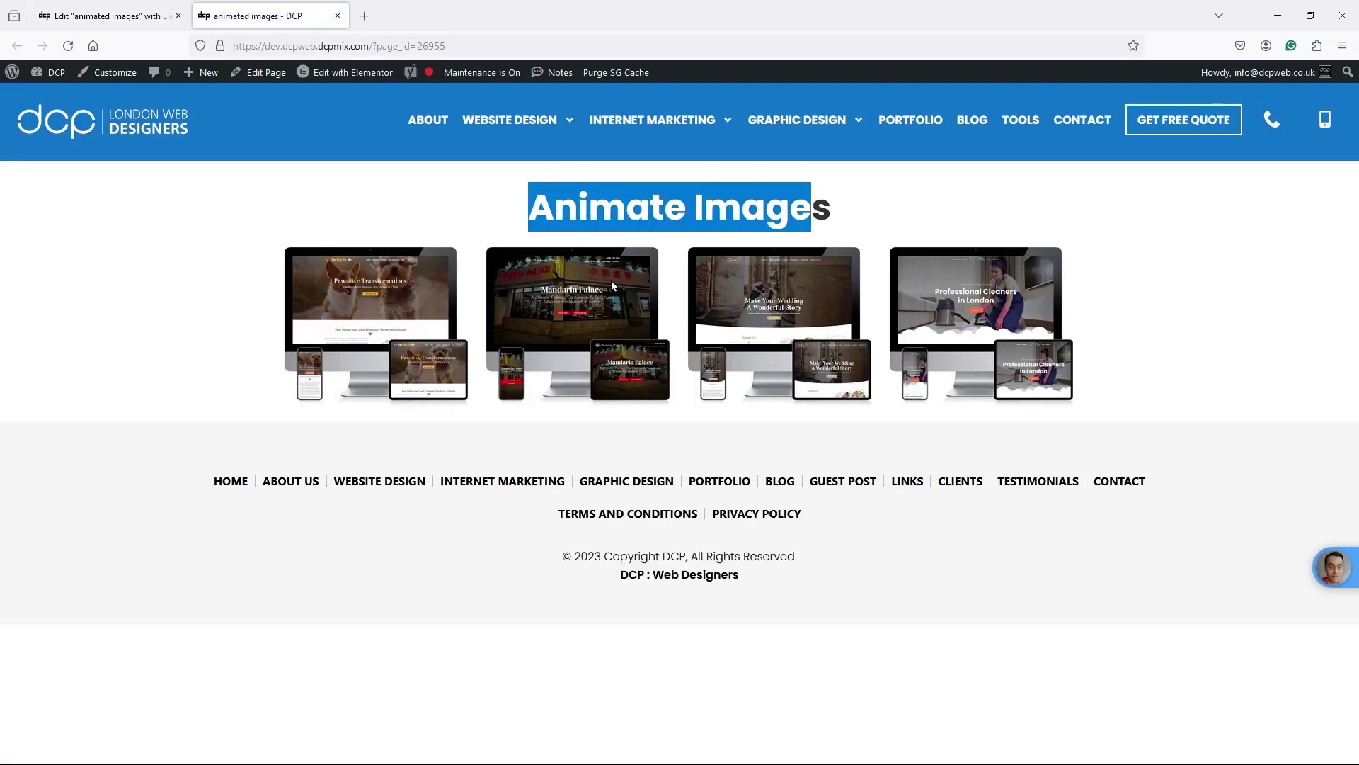
- Examine the heading and image animations on the site's WordPress Website Design page, closing its tab to return to the page preview
mouse_move(511, 119)
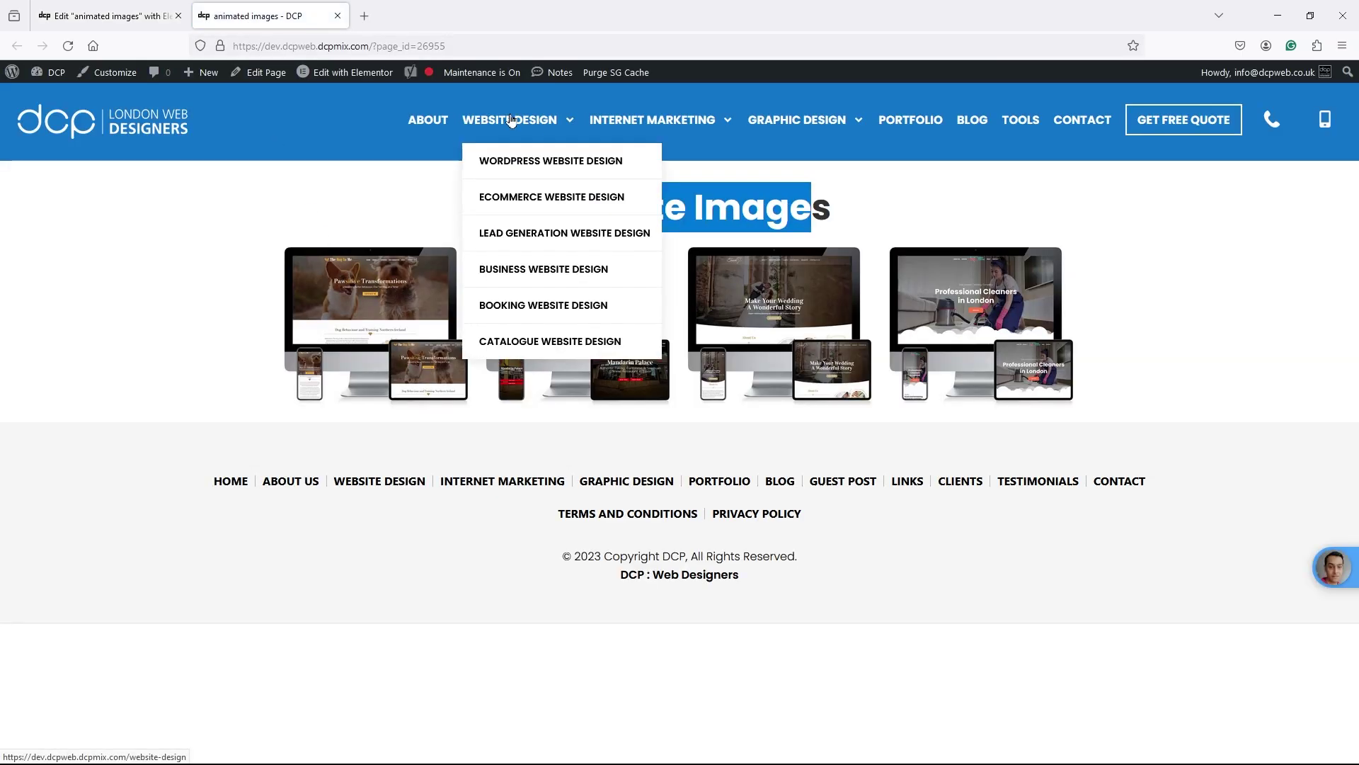
left_click(516, 160)
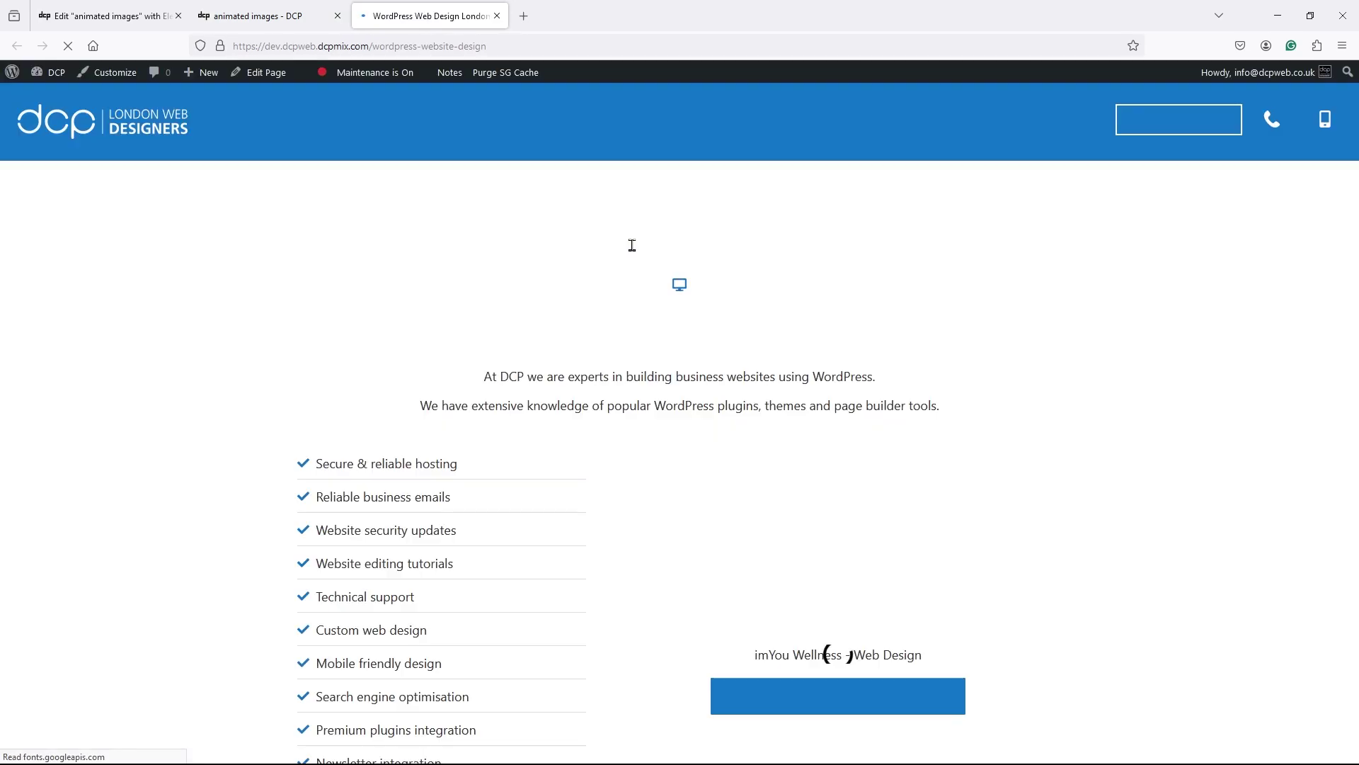
left_click_drag(473, 238, 624, 288)
left_click_drag(727, 330, 589, 329)
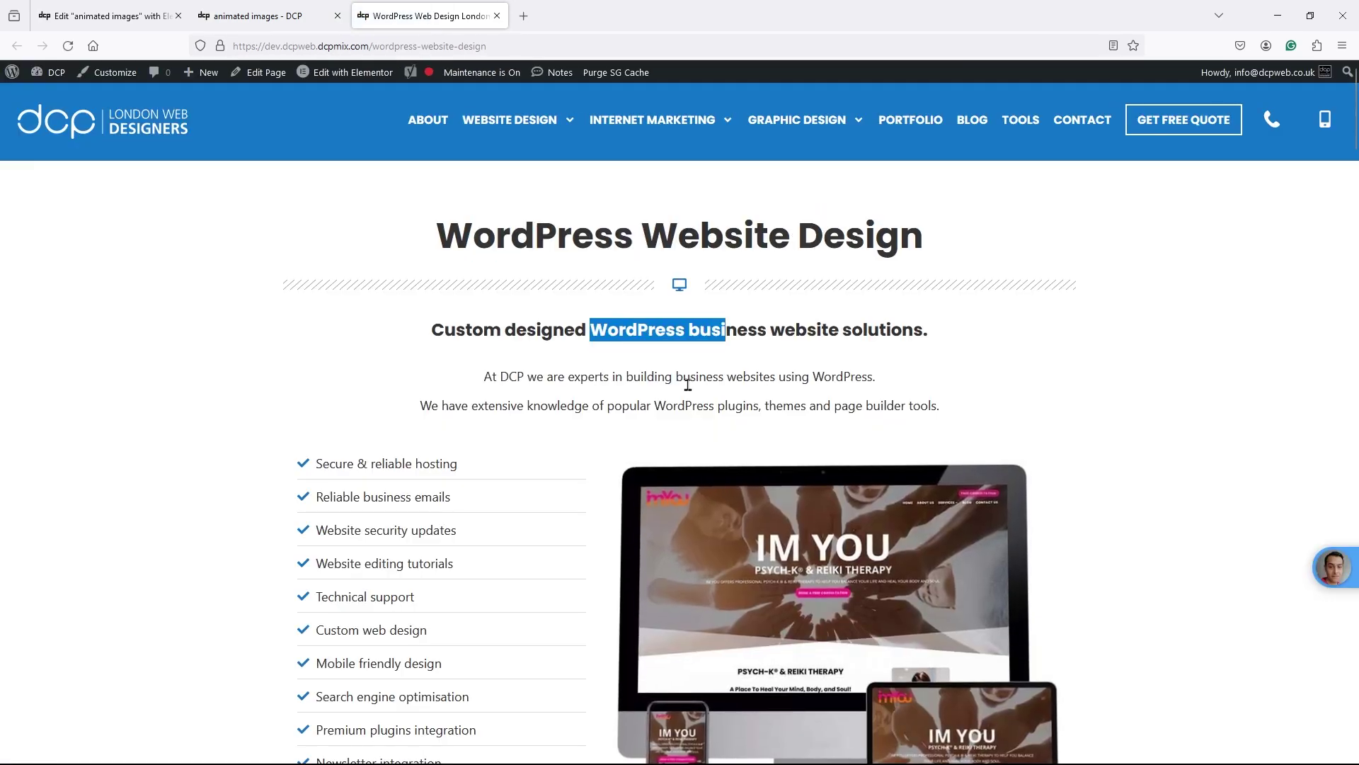
left_click(671, 361)
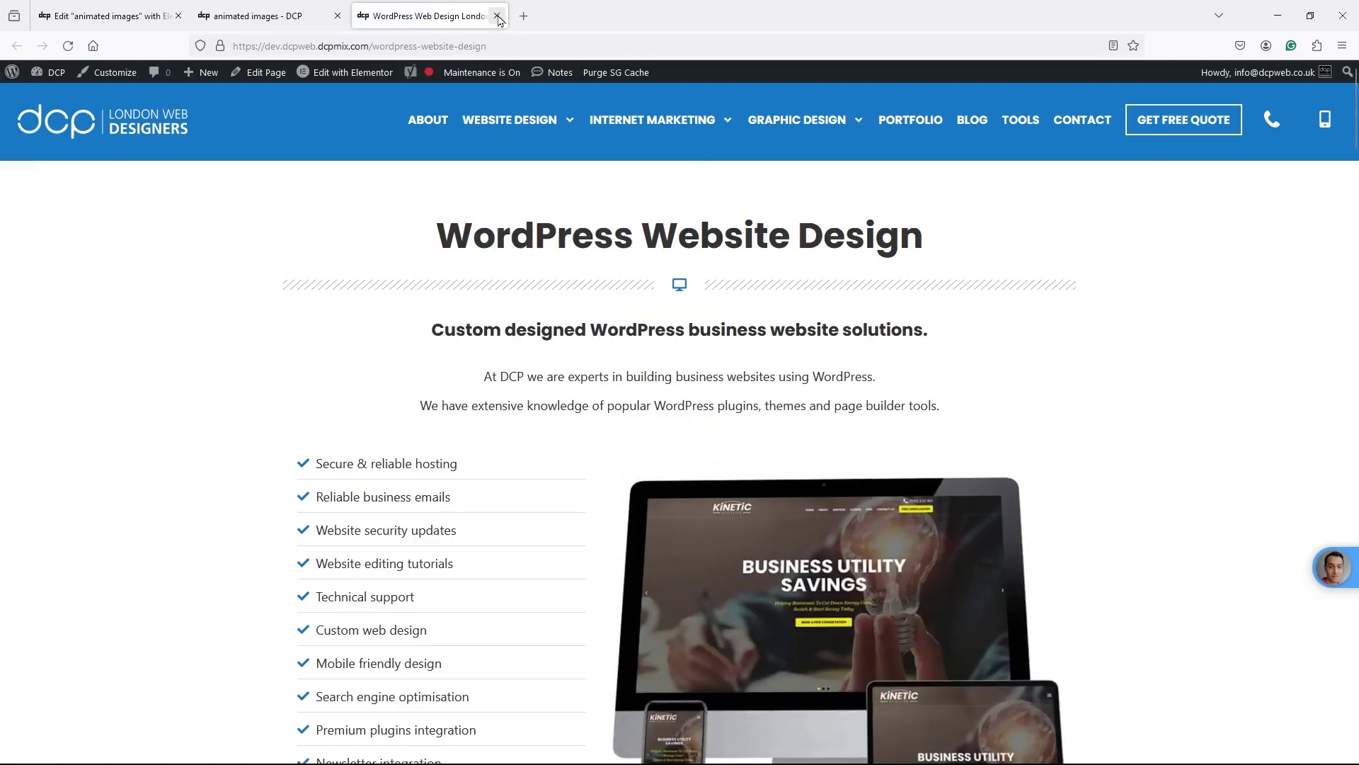
left_click(497, 15)
left_click(963, 322)
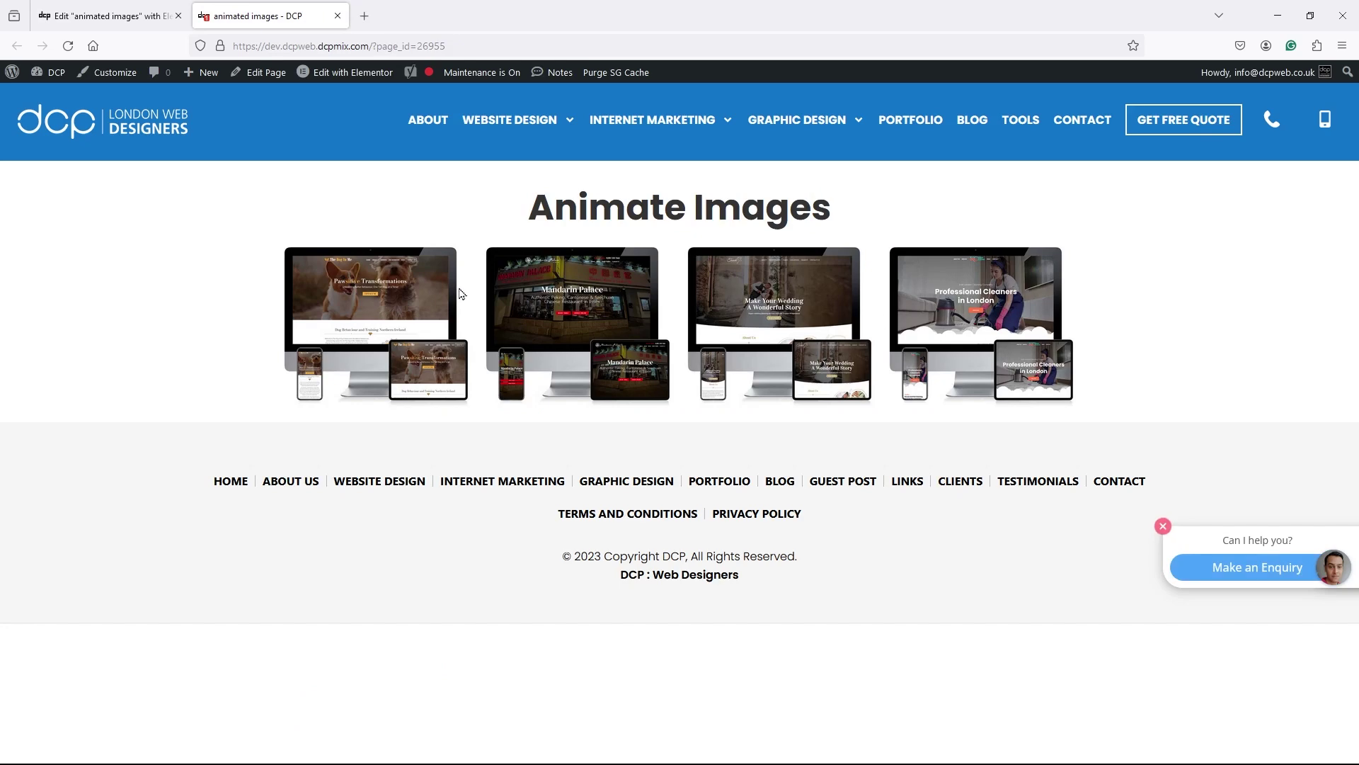
- In the Elementor editor, give the first column's image a Fade In entrance animation with Fast duration
left_click(110, 17)
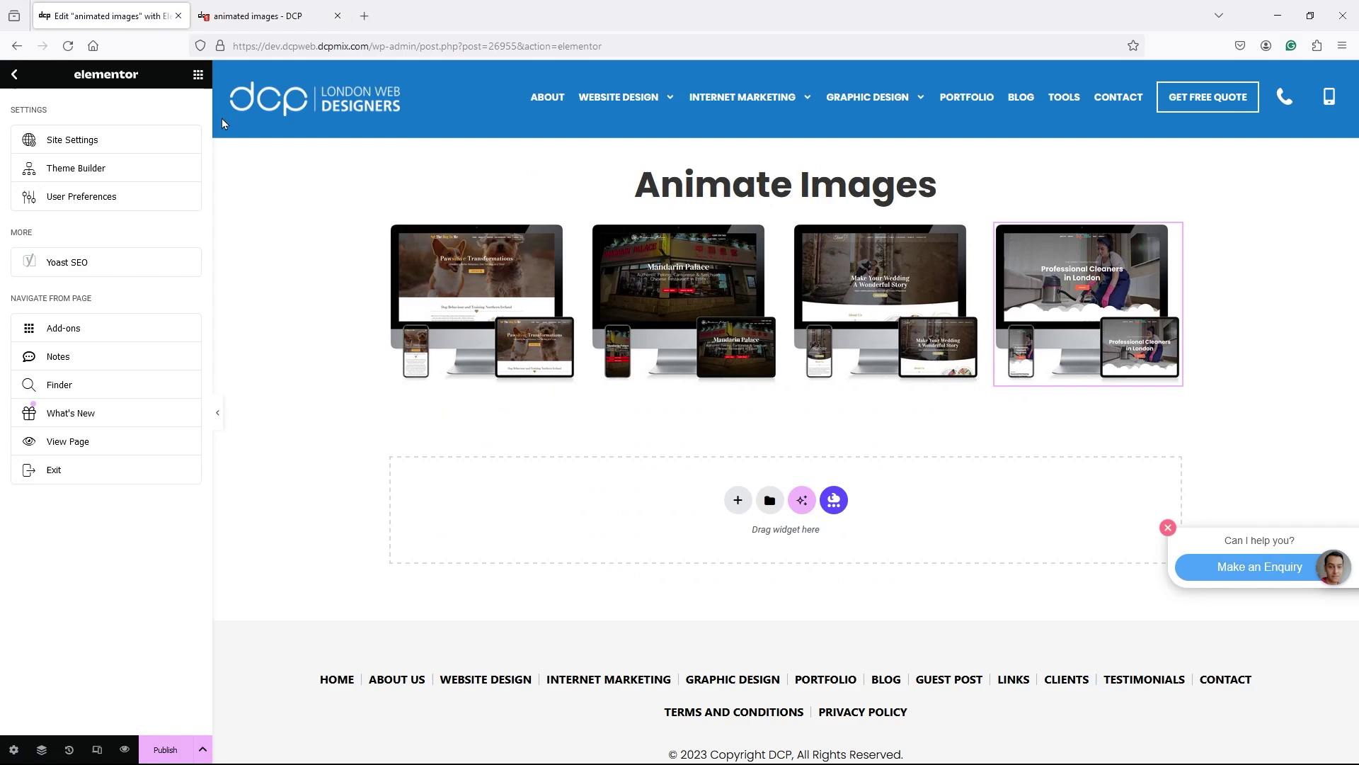
left_click(460, 282)
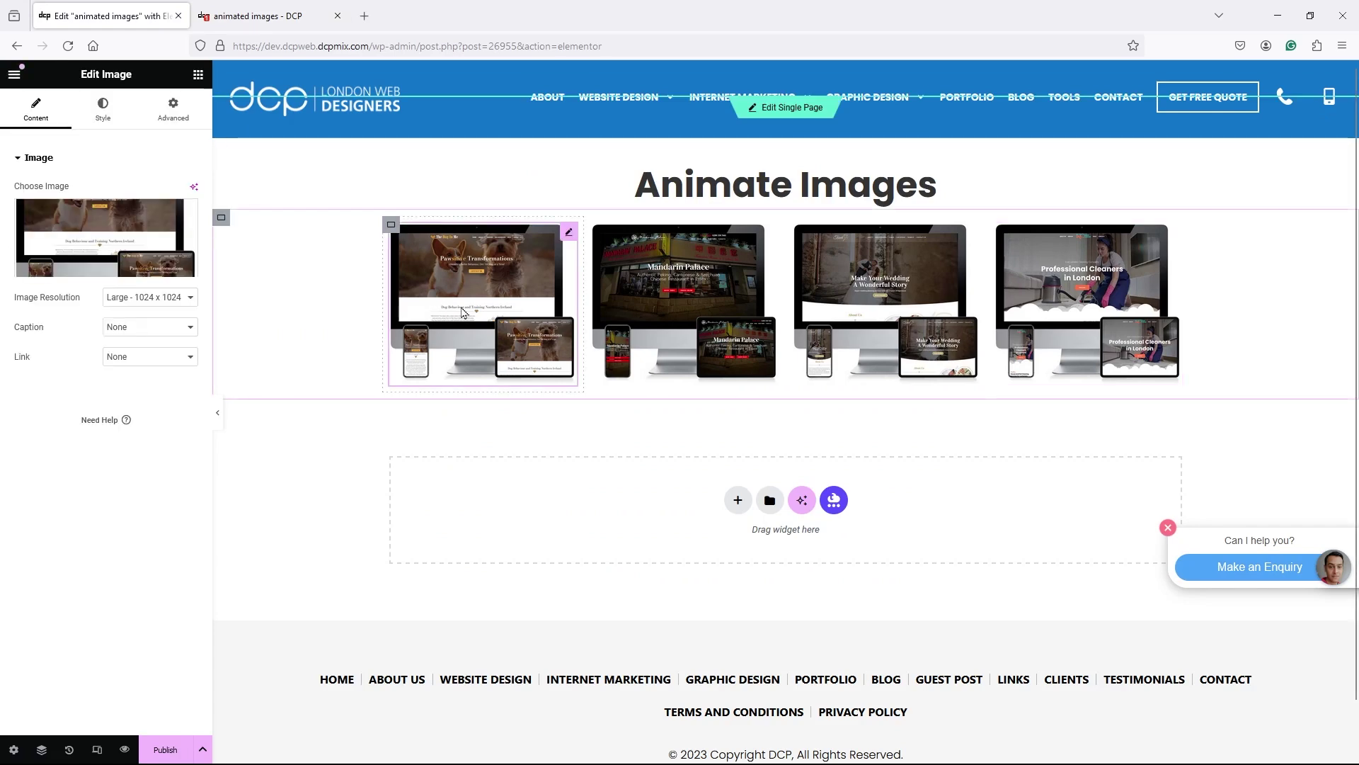
left_click(172, 110)
left_click(255, 24)
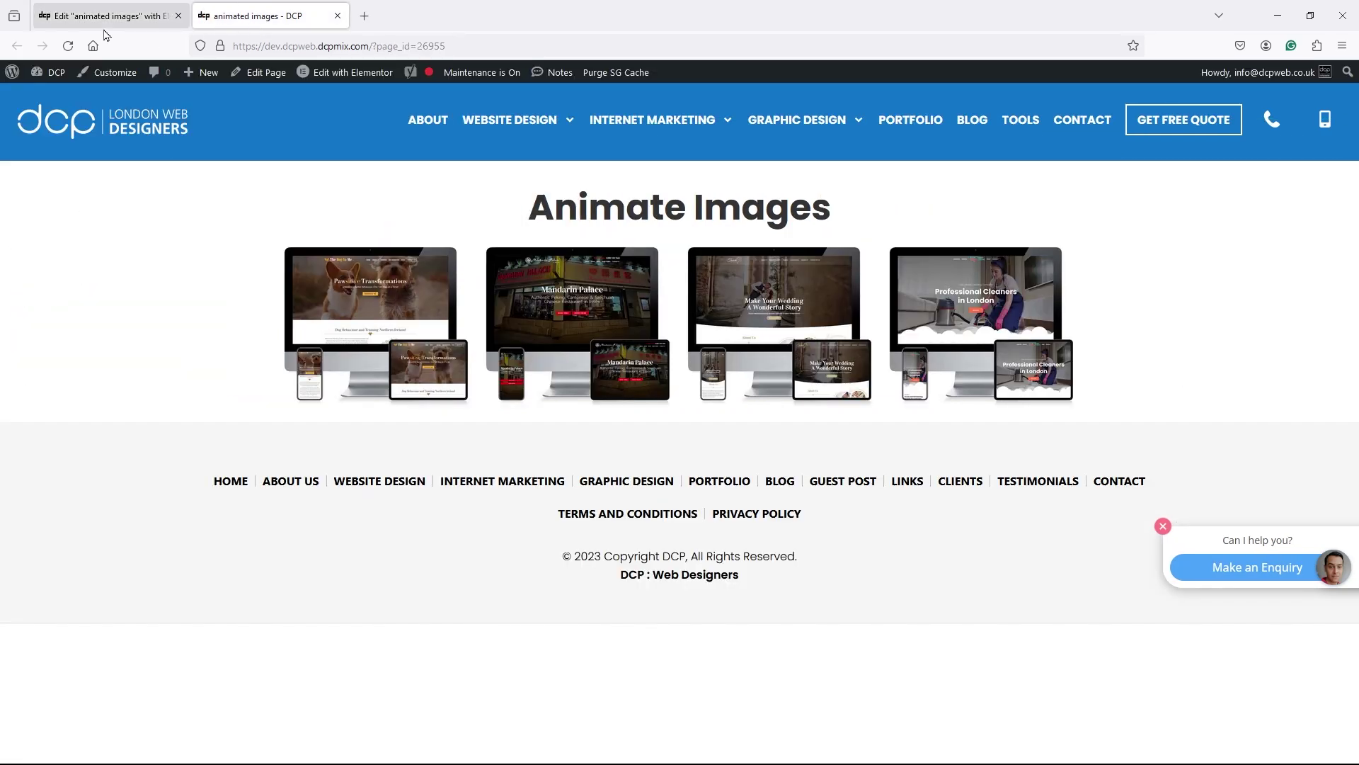
left_click(133, 21)
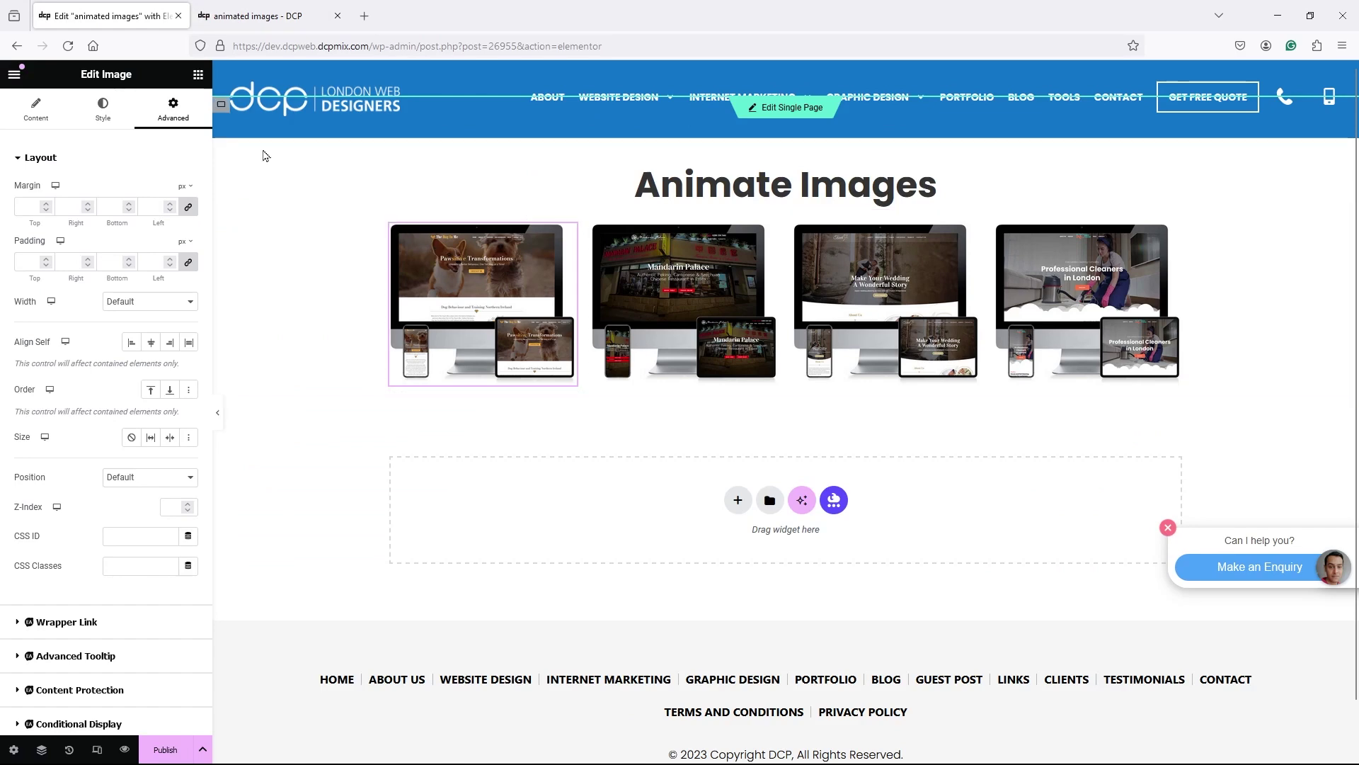
scroll(99, 669, "down", 5)
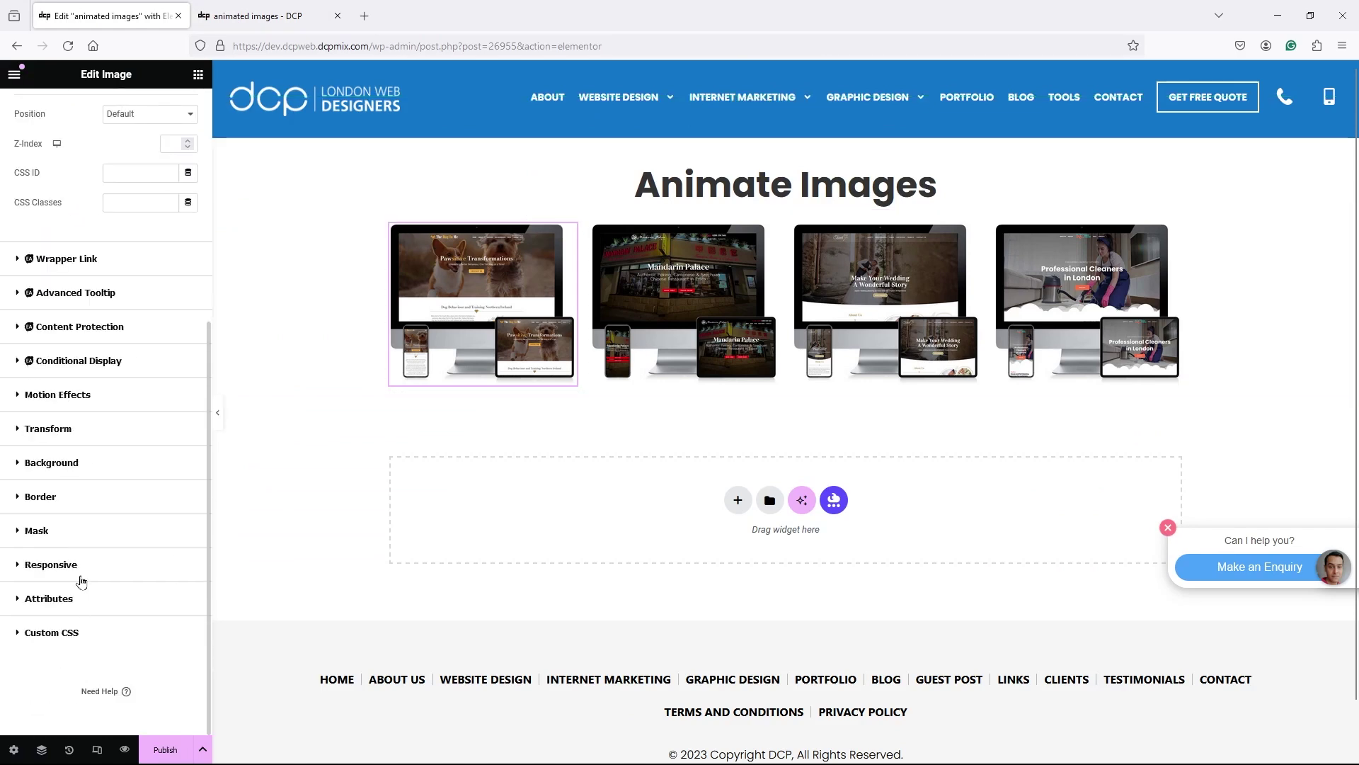
left_click(59, 396)
left_click(97, 497)
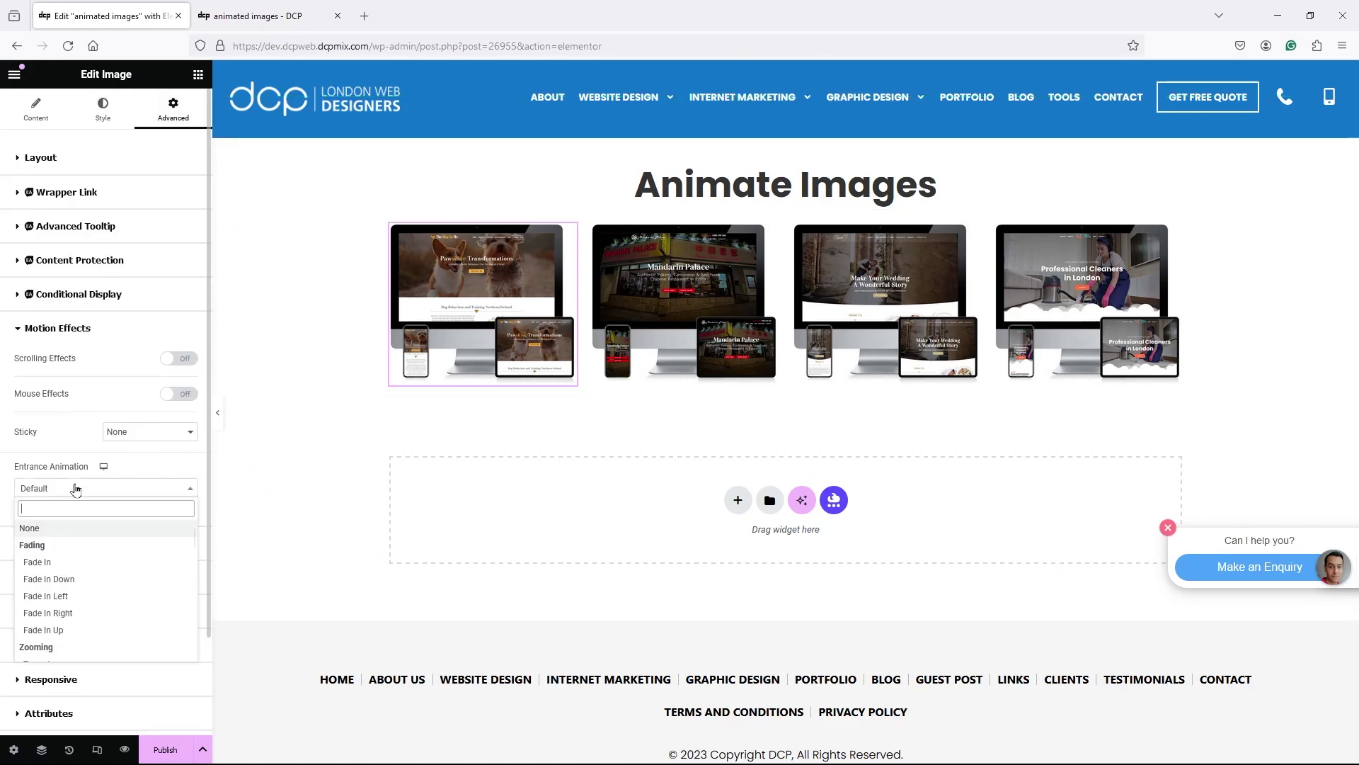
left_click(93, 570)
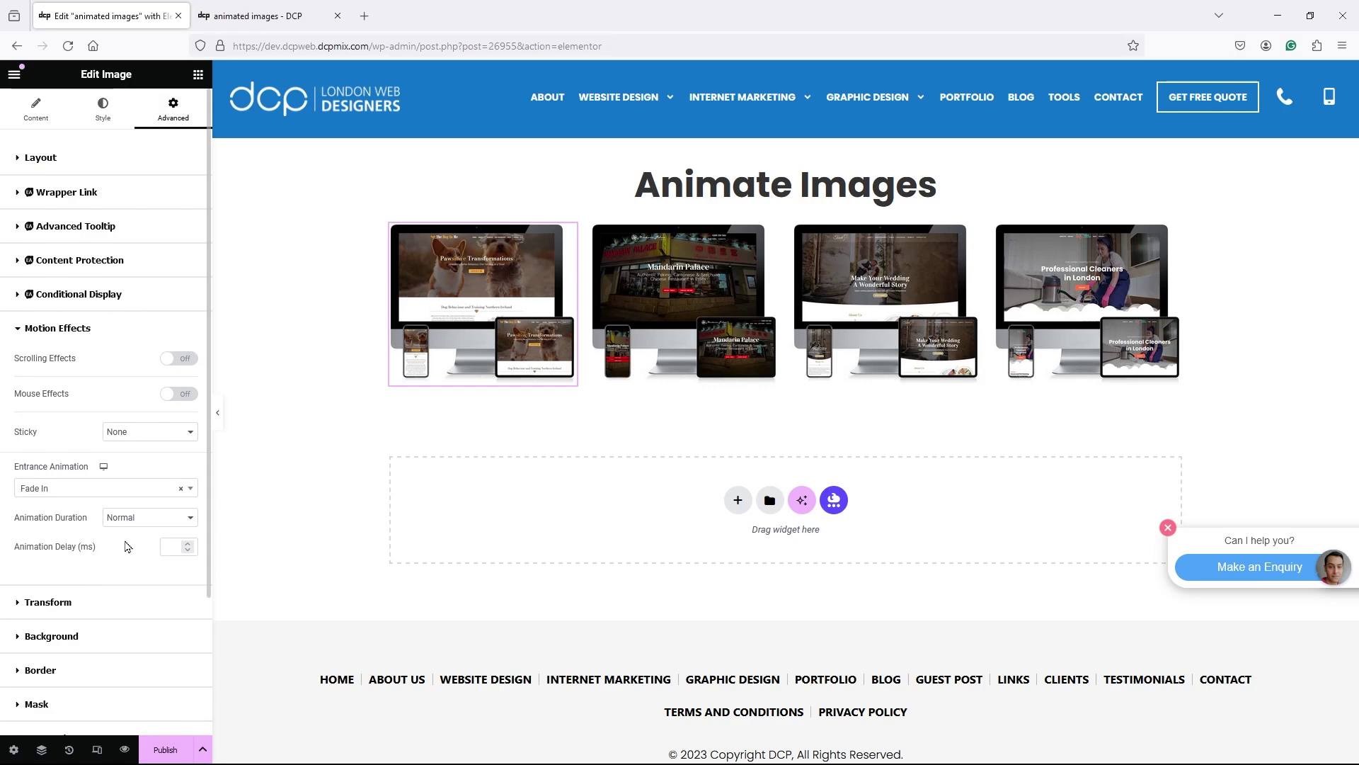
left_click(134, 517)
left_click(134, 556)
- Copy the first column's image and paste its style onto the images in the second, third and fourth columns
right_click(464, 283)
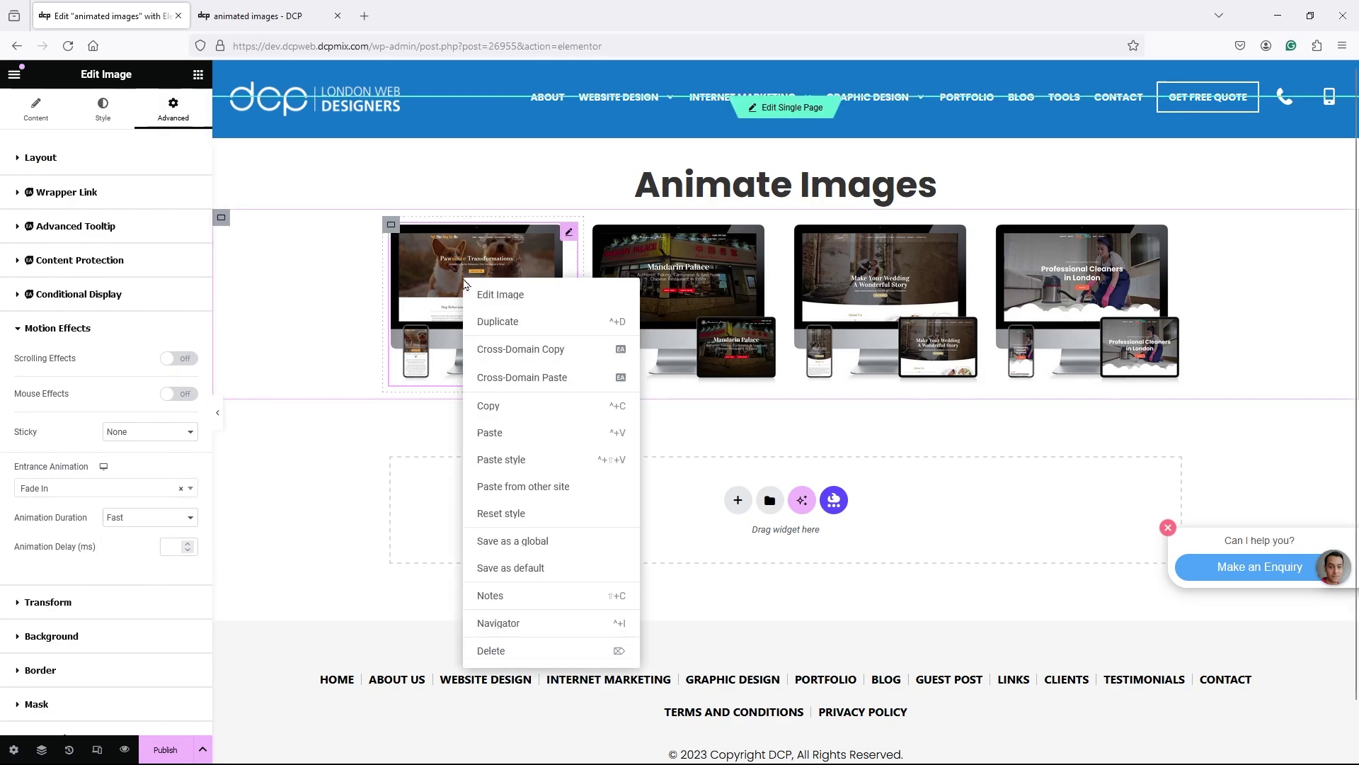
left_click(499, 406)
right_click(670, 286)
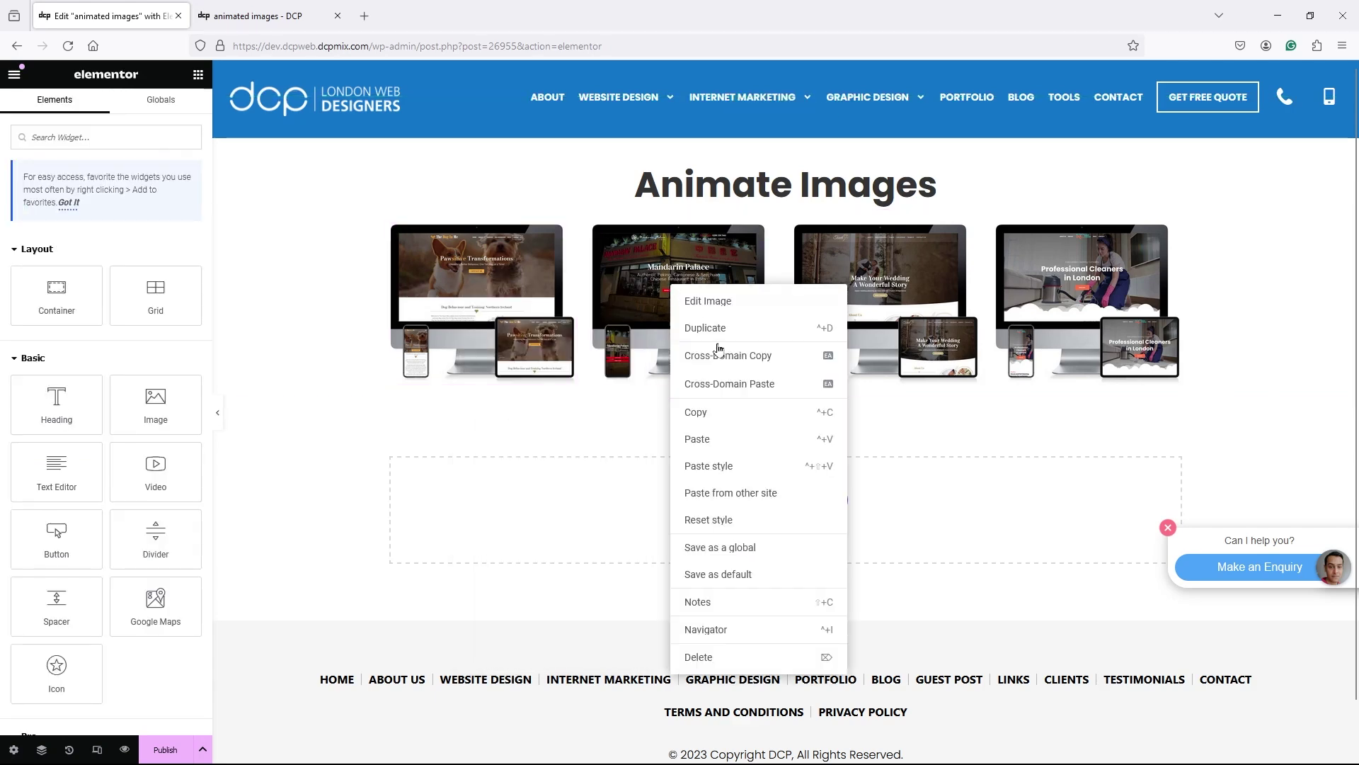
left_click(710, 467)
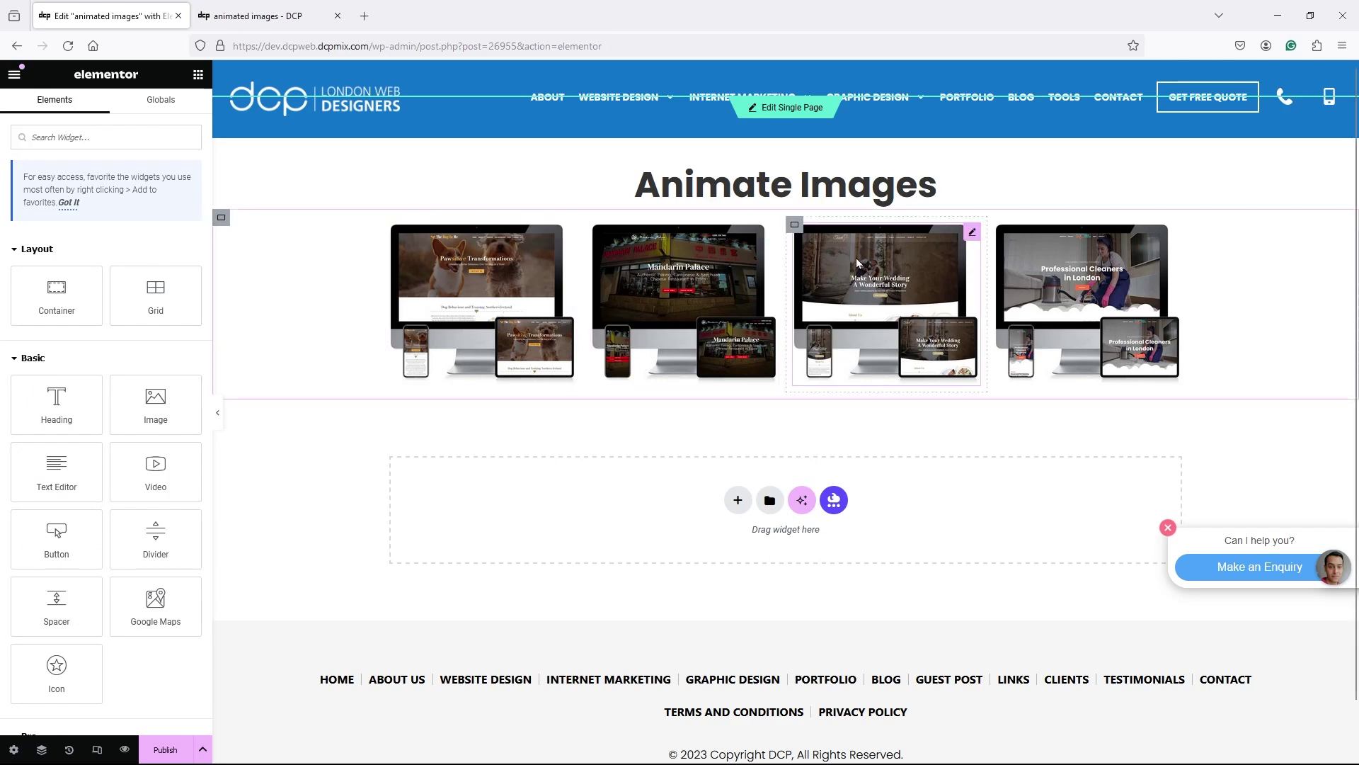
left_click(837, 244)
right_click(839, 268)
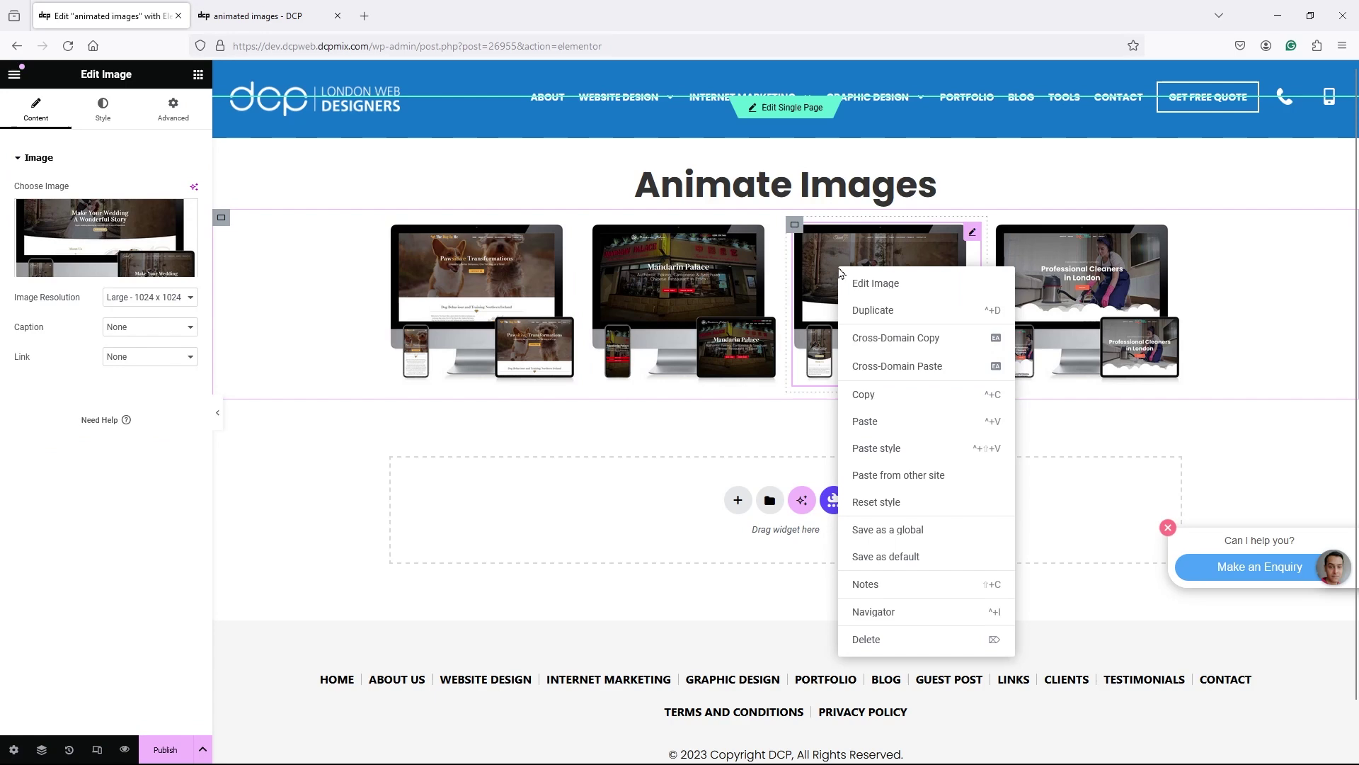
left_click(885, 436)
left_click(1045, 283)
right_click(1045, 282)
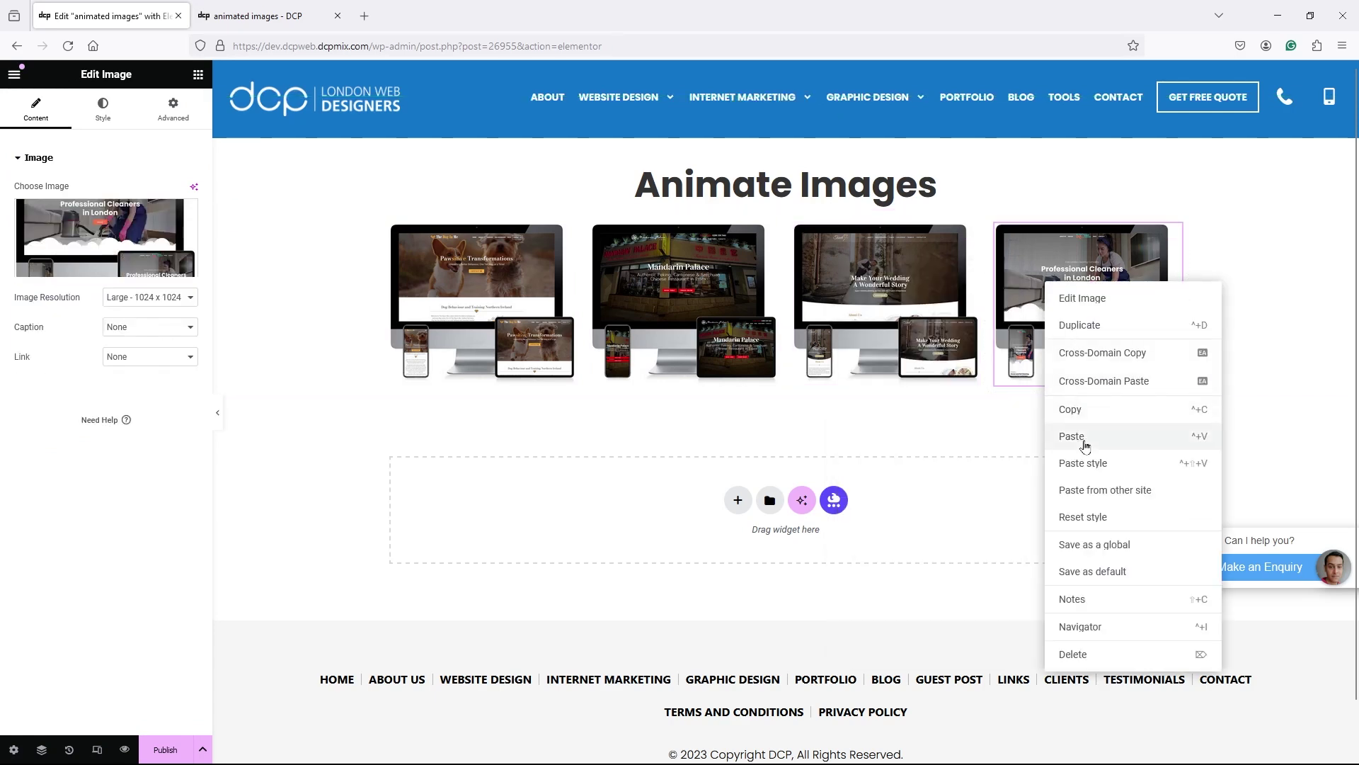
left_click(1083, 463)
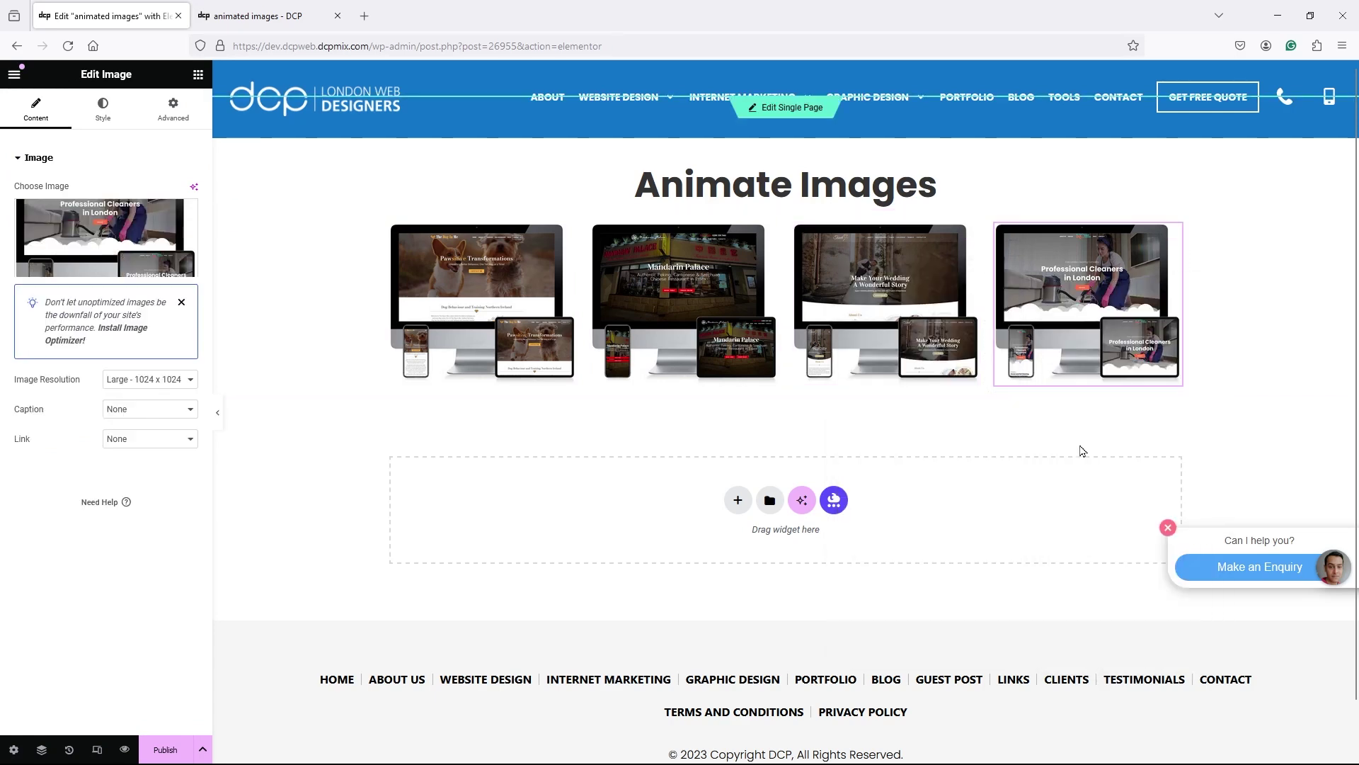
- Set the entrance animation delay of the second column's "Mandarin Palace" image to 200 ms
left_click(644, 270)
left_click(172, 110)
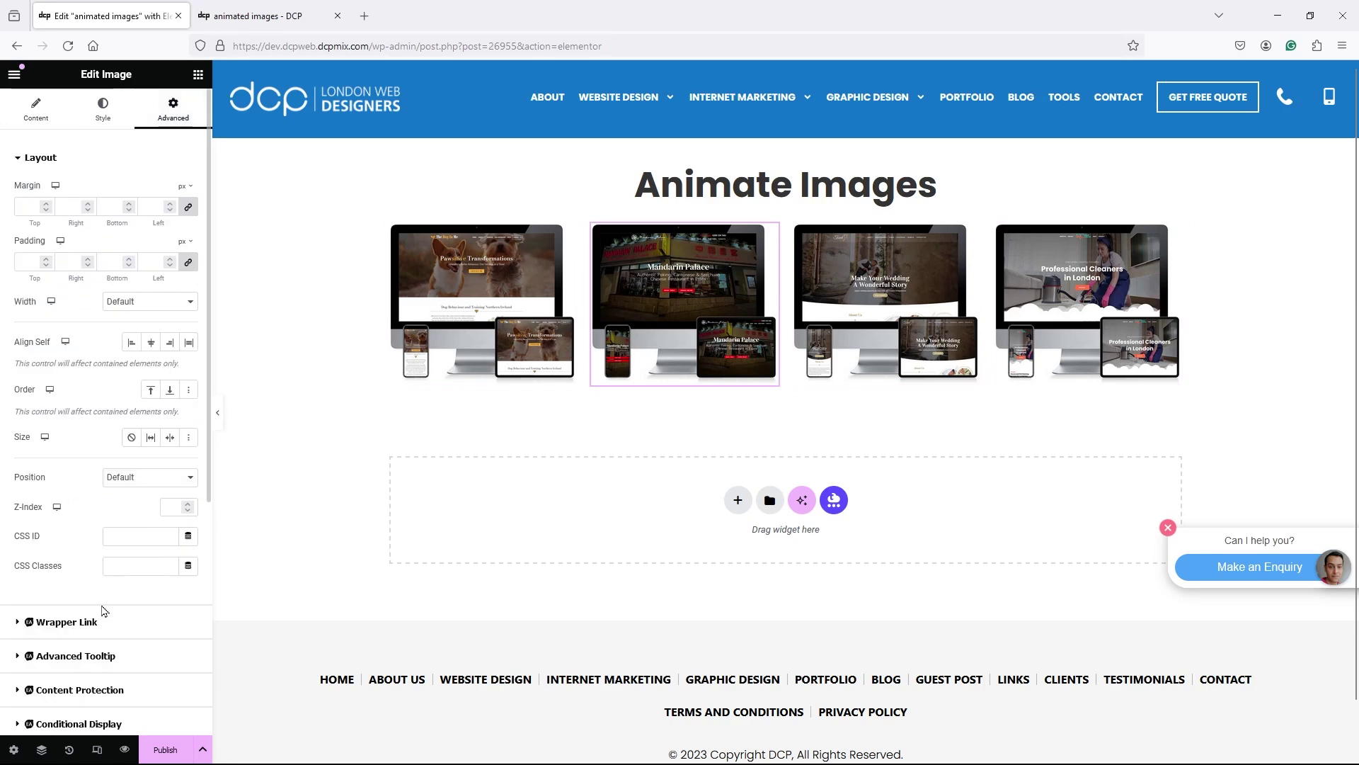
scroll(65, 679, "down", 5)
left_click(56, 395)
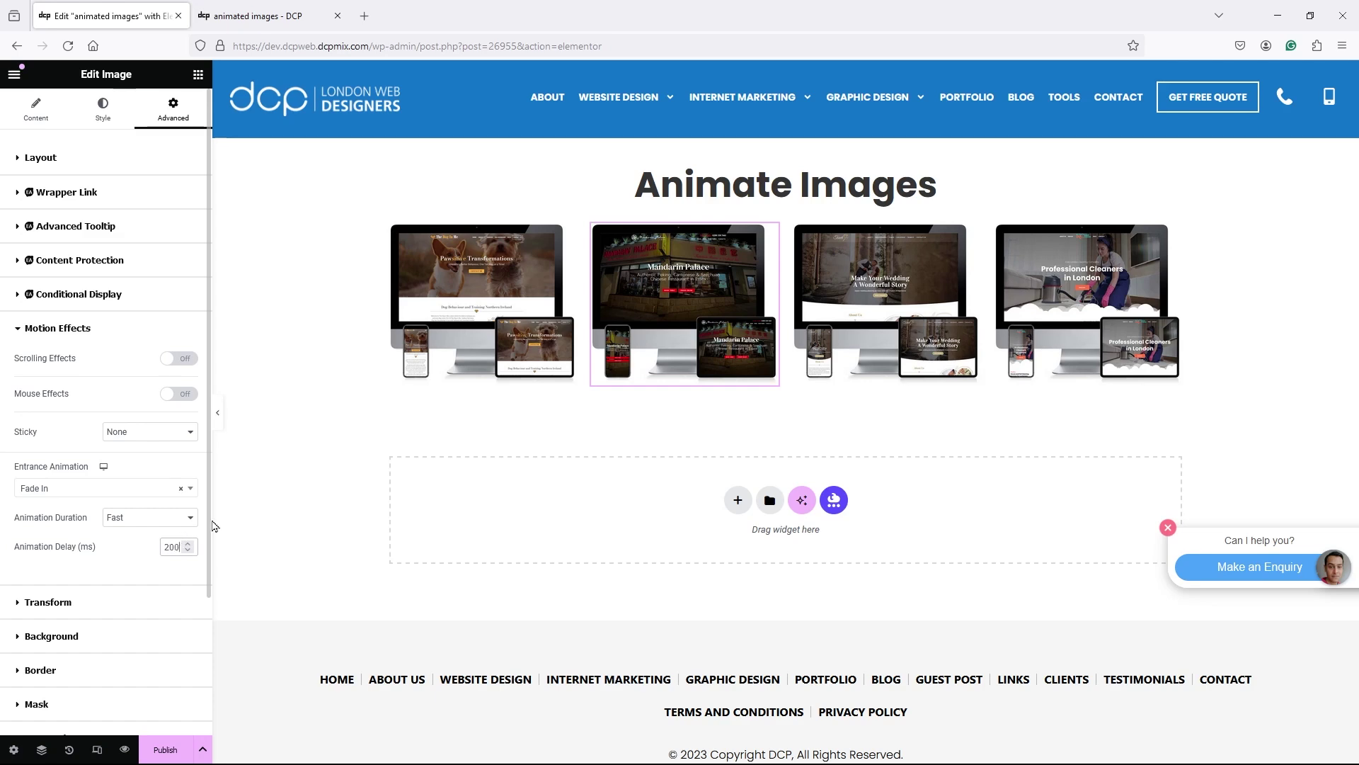
- Set an entrance animation delay for the third column's wedding website image
left_click(885, 283)
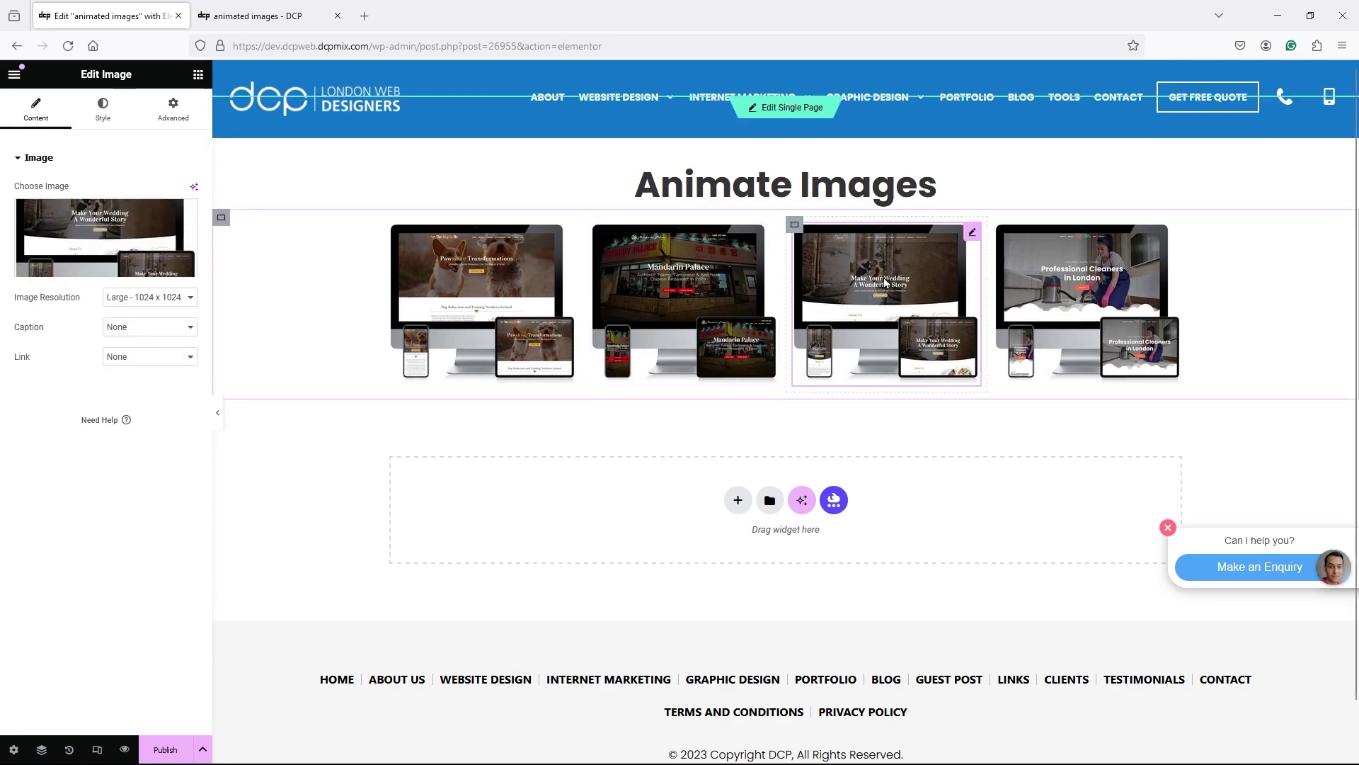
left_click(173, 110)
scroll(74, 654, "down", 4)
left_click(69, 483)
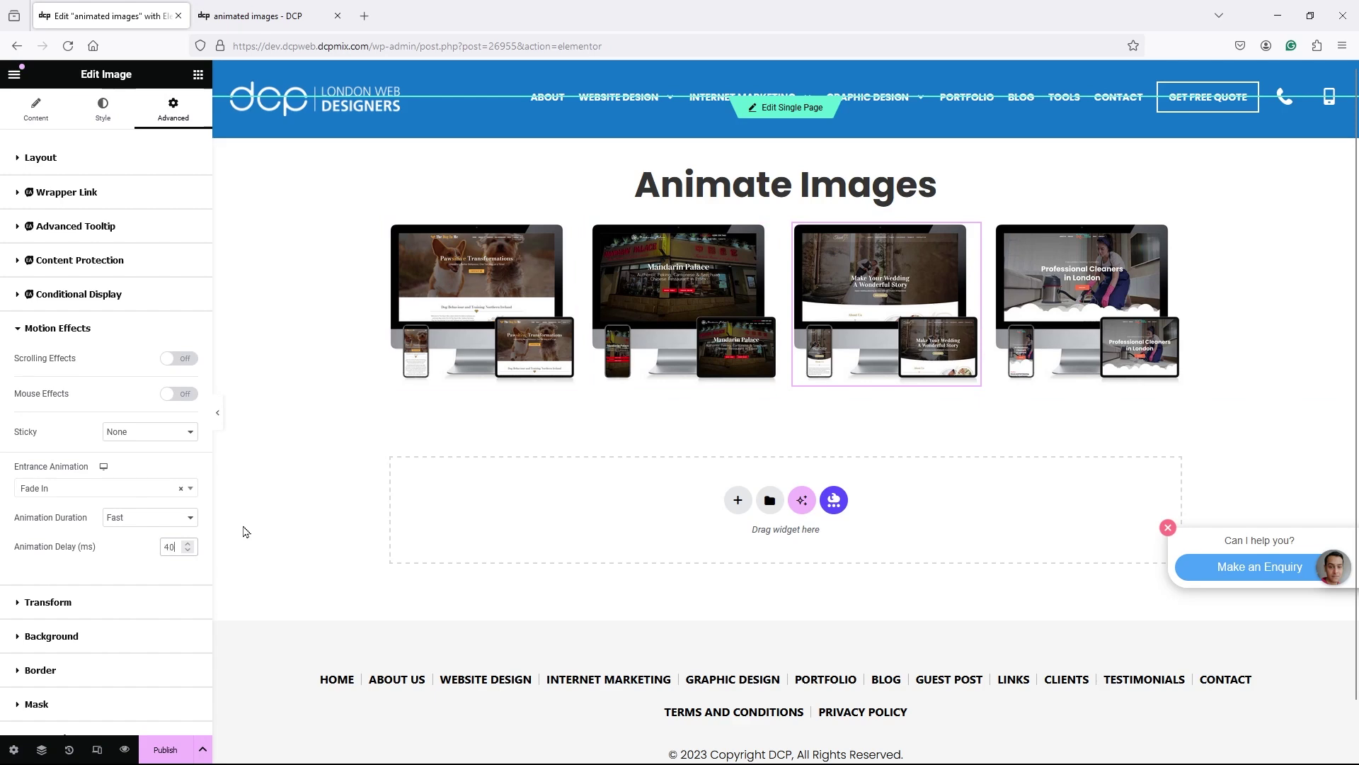
- Set the entrance animation delay of the fourth column's "Professional Cleaners in London" image to 600 ms
left_click(1084, 298)
left_click(173, 110)
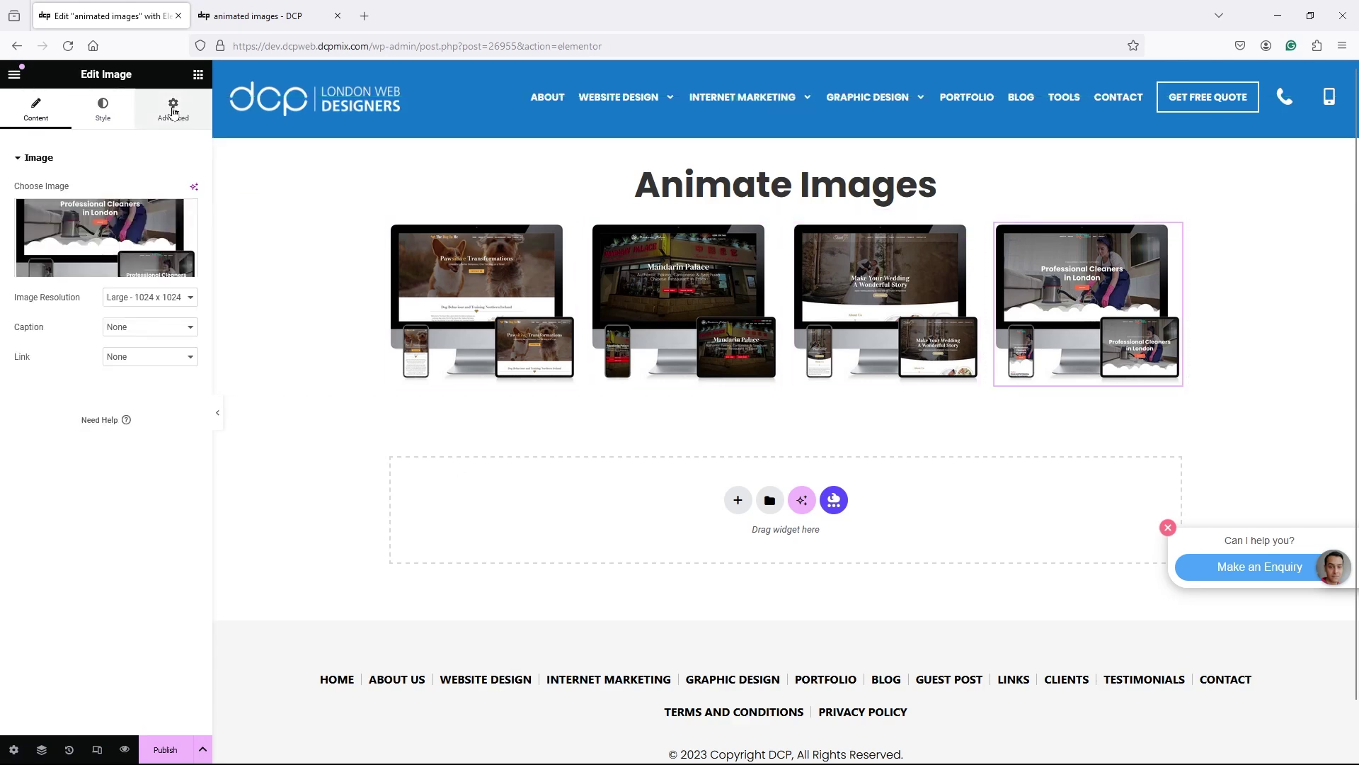
scroll(57, 487, "down", 5)
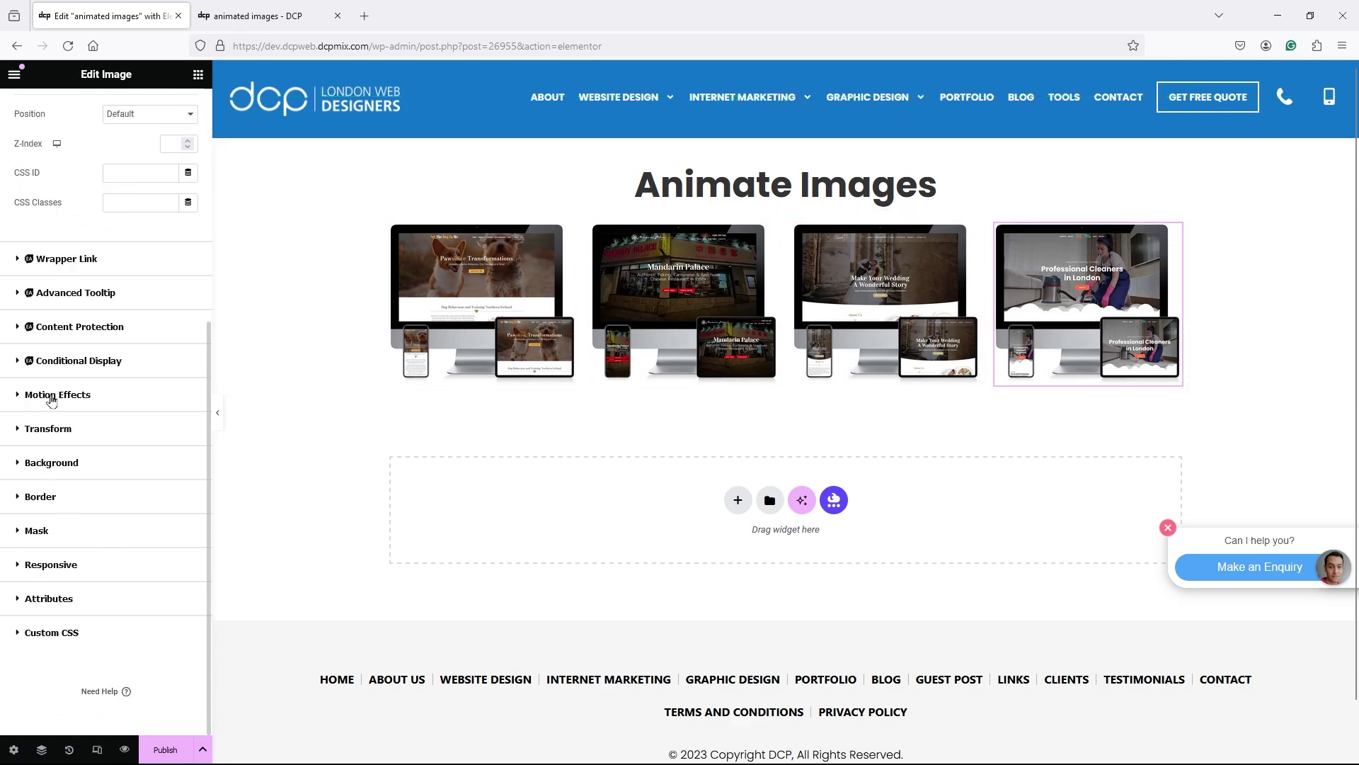
left_click(51, 395)
left_click(173, 547)
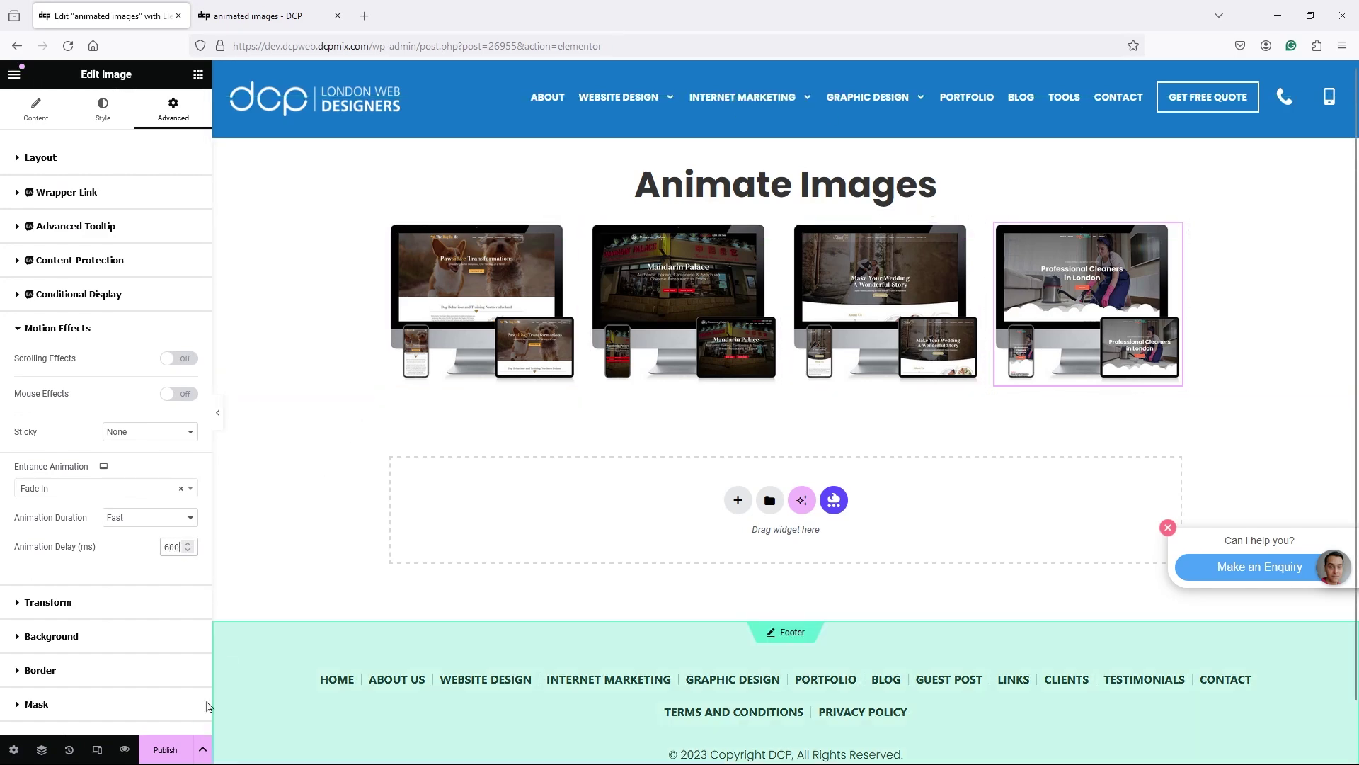
- Save the page as a draft and reload its preview in the other browser tab to check the staggered fade-in
left_click(203, 749)
left_click(165, 690)
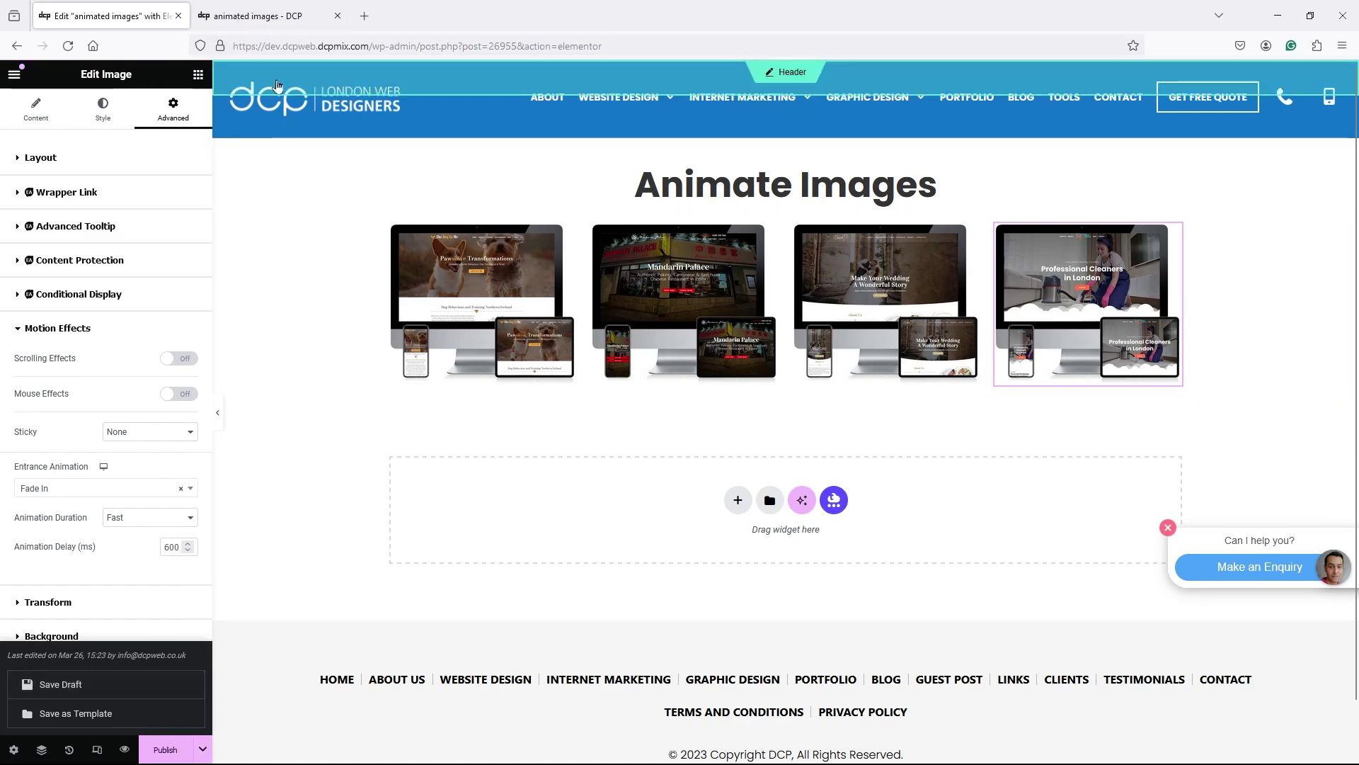
left_click(259, 17)
key("F5")
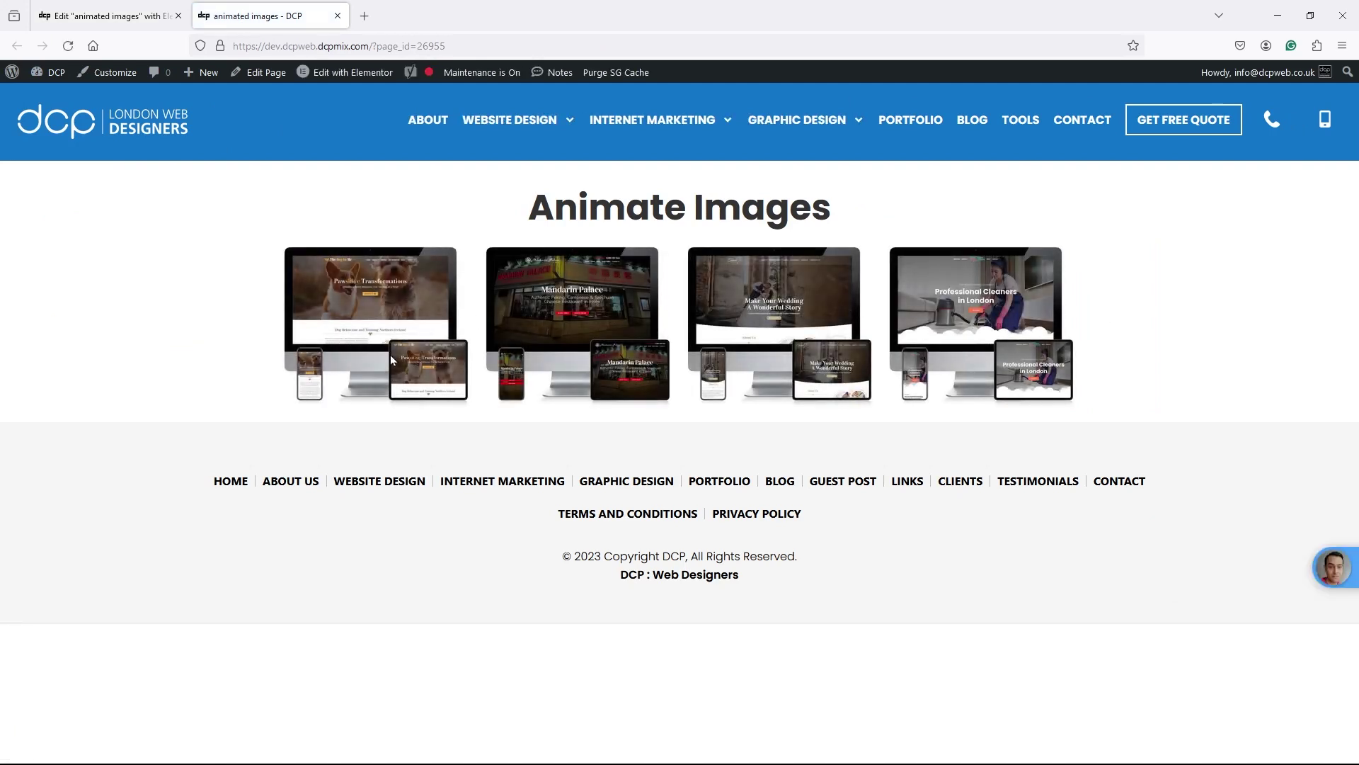
key("F5")
- Back in the Elementor editor, change the first column's image to a Bouncing entrance animation, trying Bounce In Left first
left_click(81, 16)
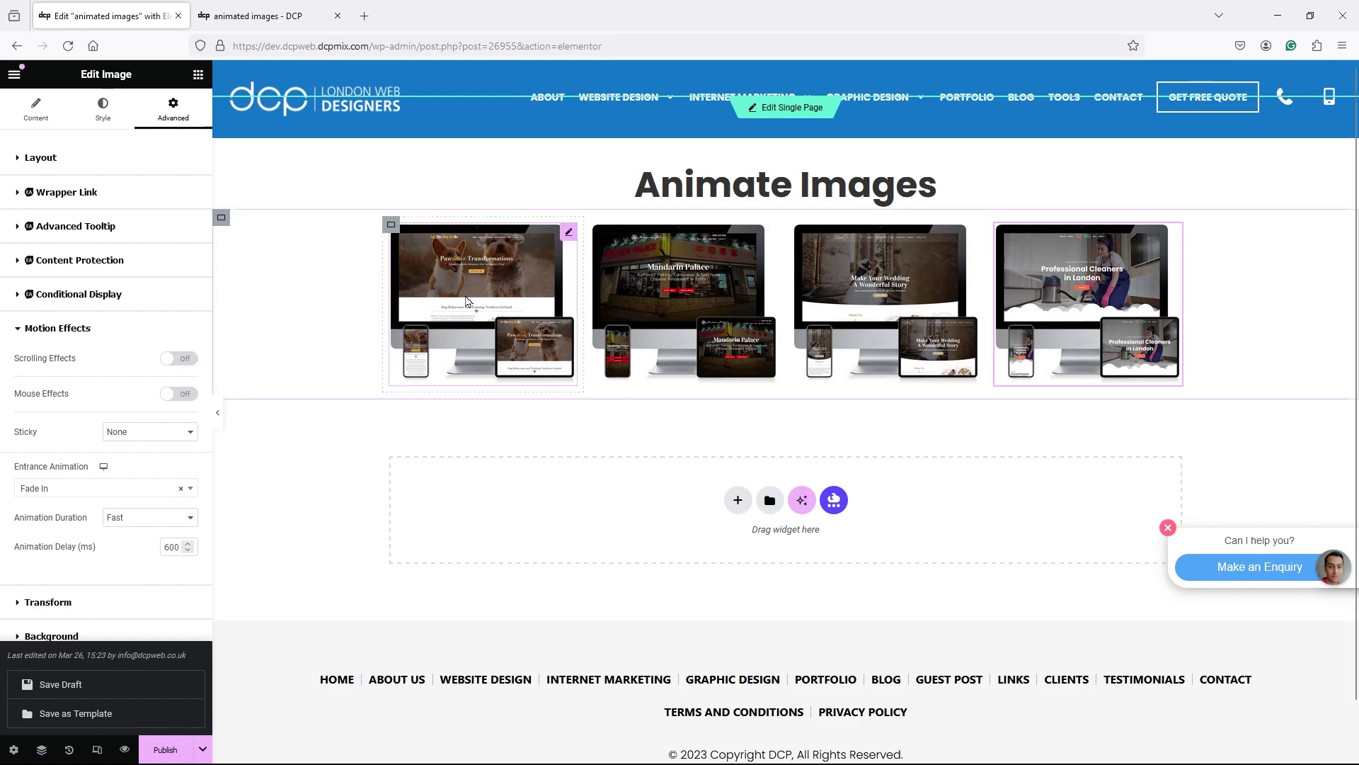
scroll(27, 621, "down", 5)
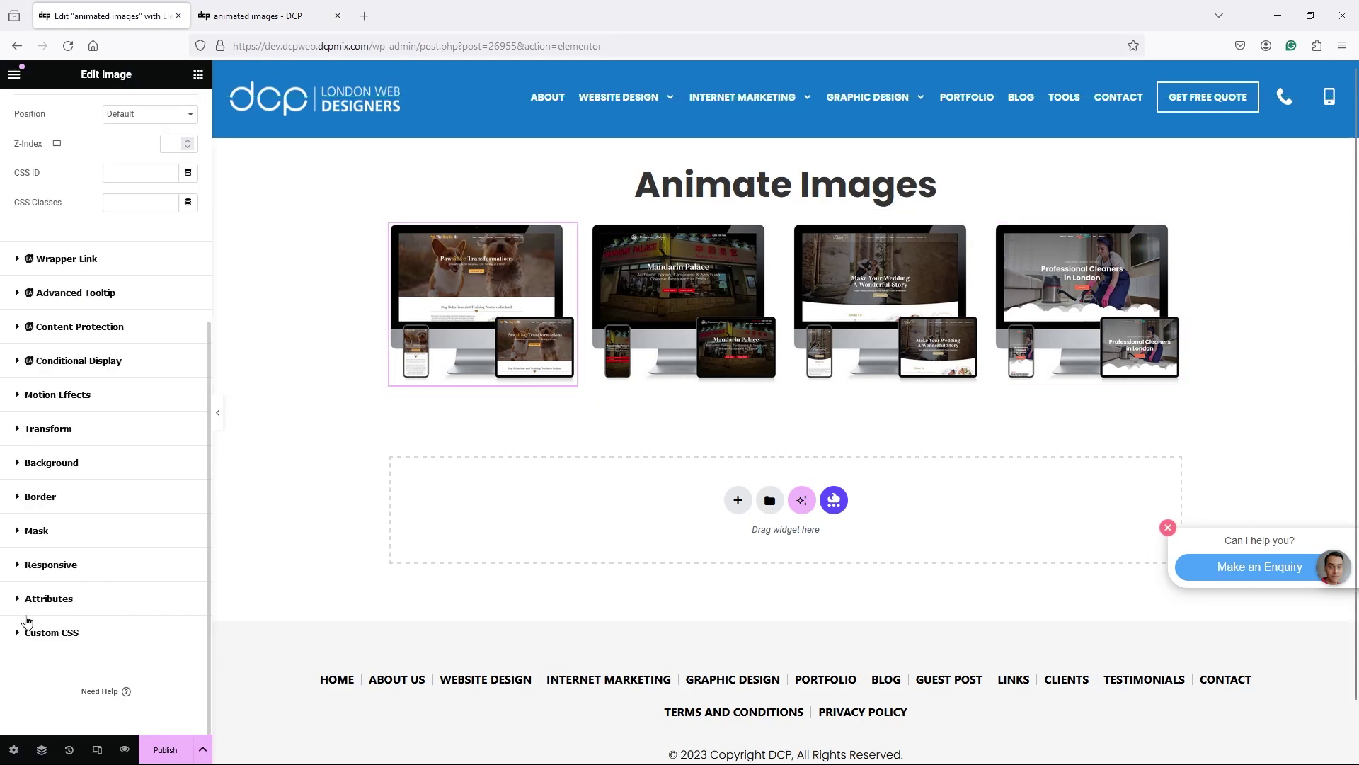
left_click(56, 395)
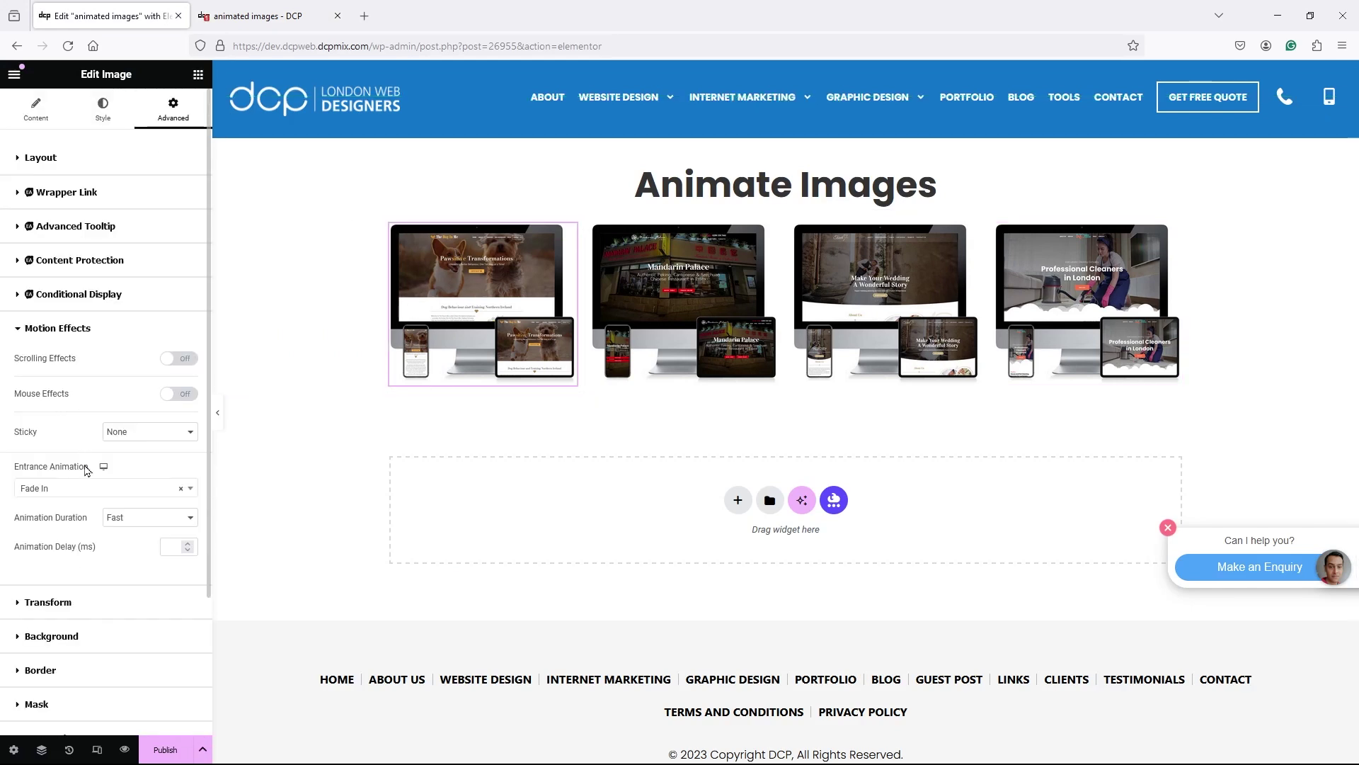
left_click(89, 488)
scroll(121, 590, "down", 3)
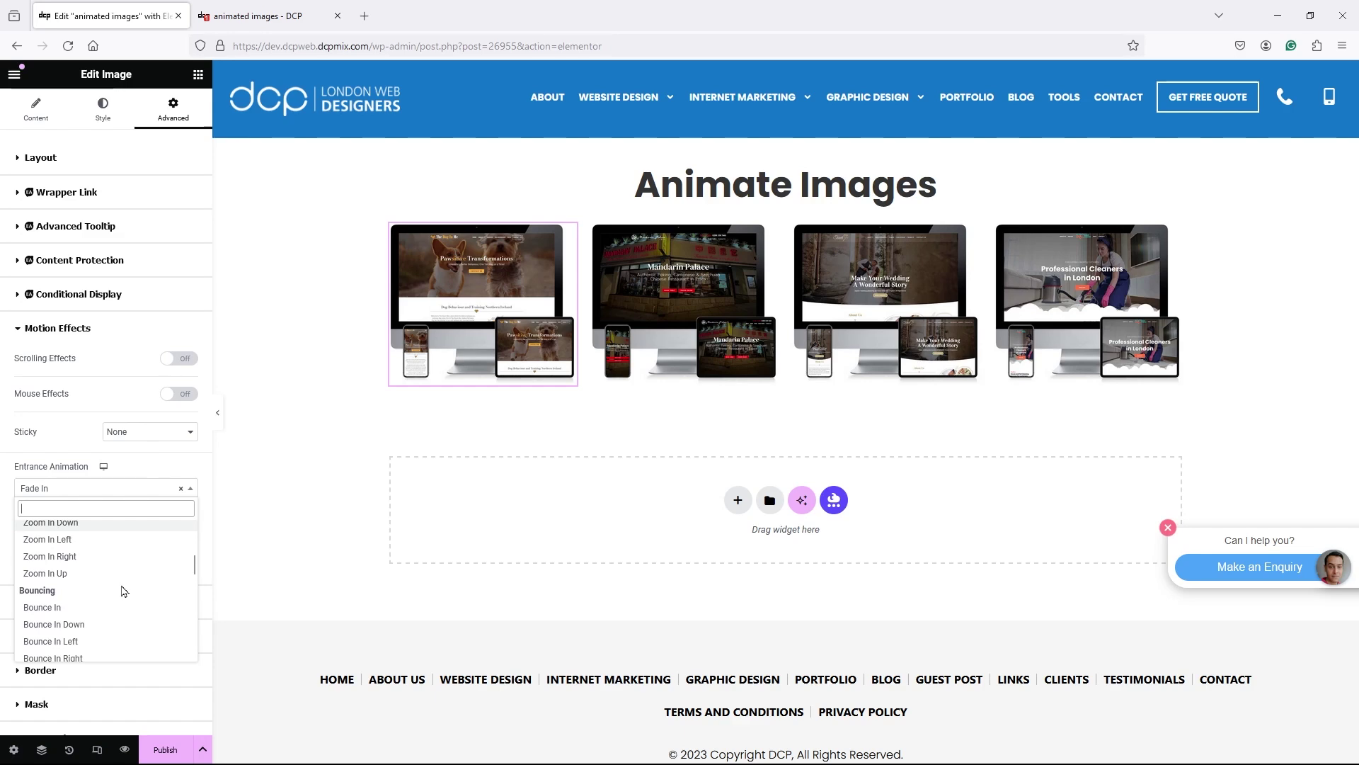
scroll(122, 581, "down", 2)
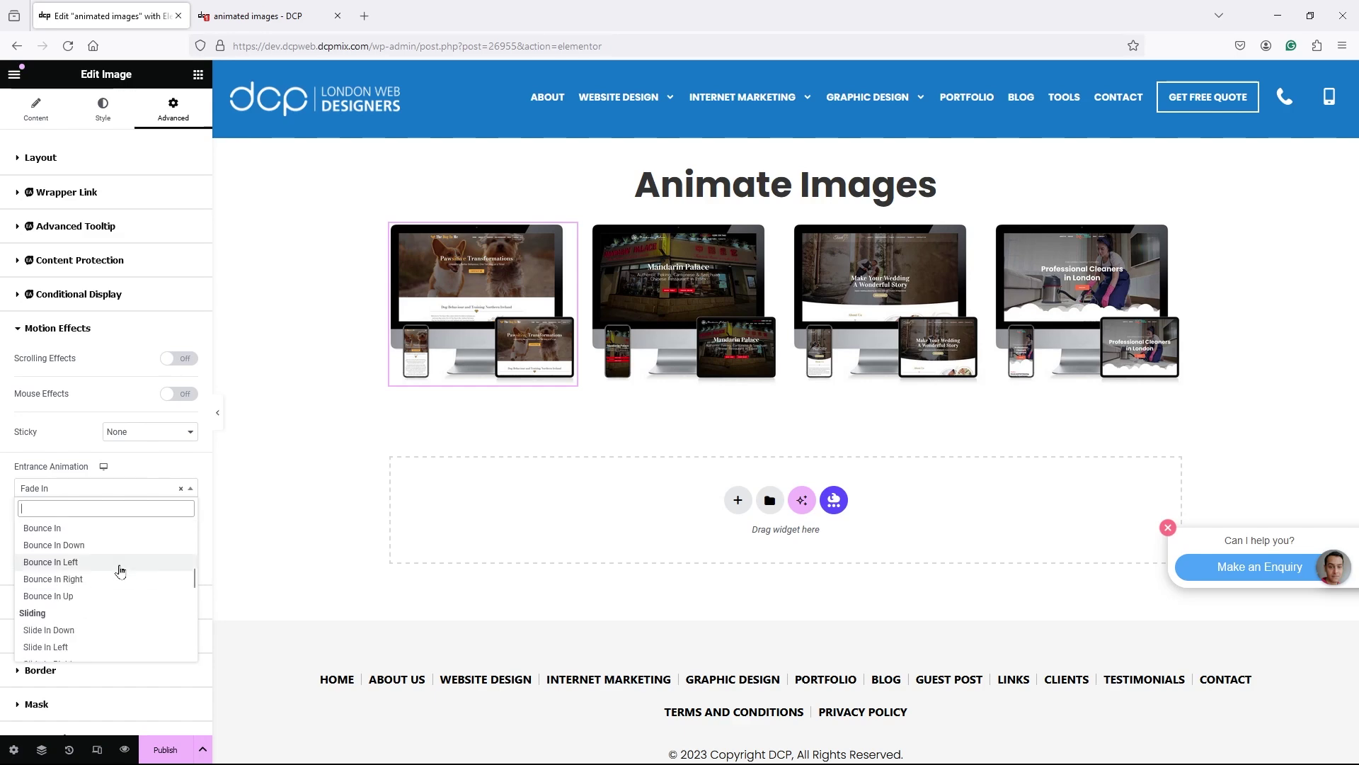
left_click(120, 563)
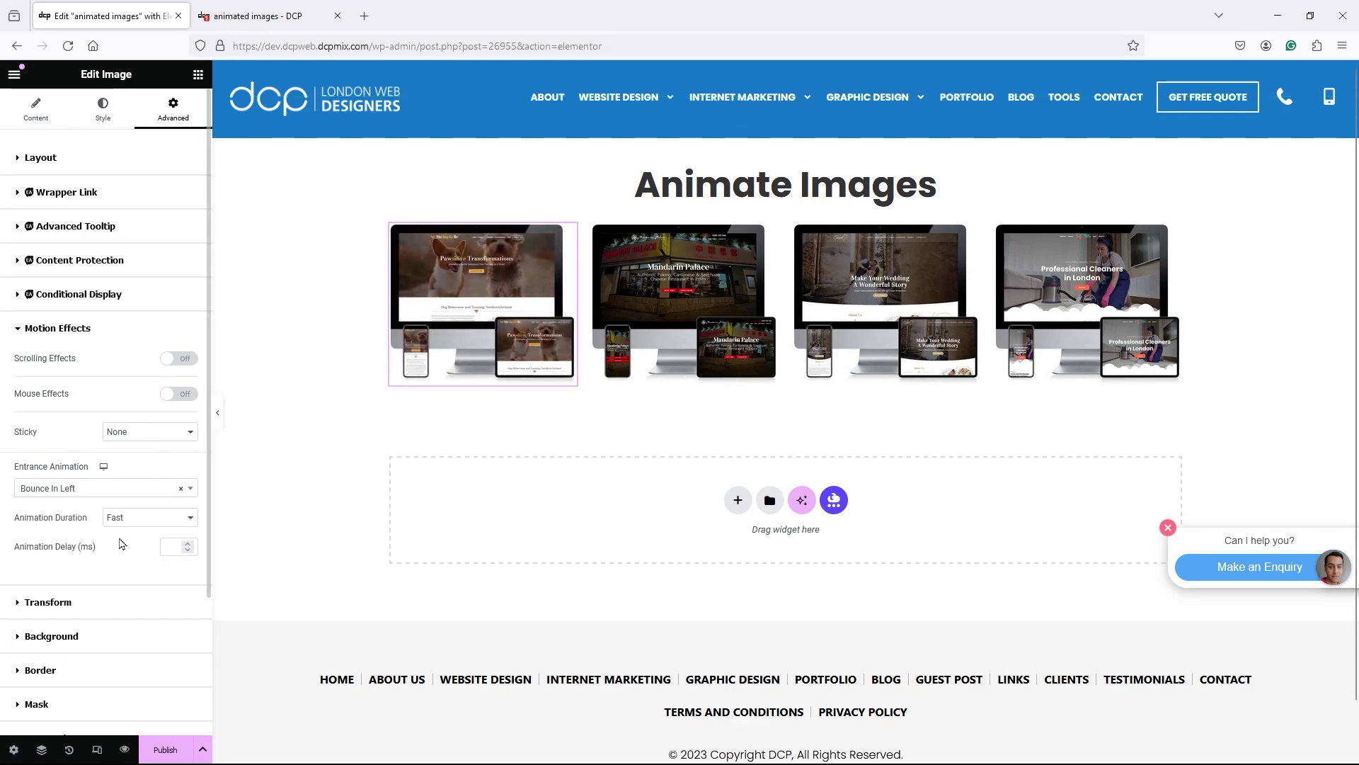
left_click(104, 494)
left_click(94, 563)
- Change the entrance animation of the second column's "Mandarin Palace" image to Bounce In Right
left_click(647, 307)
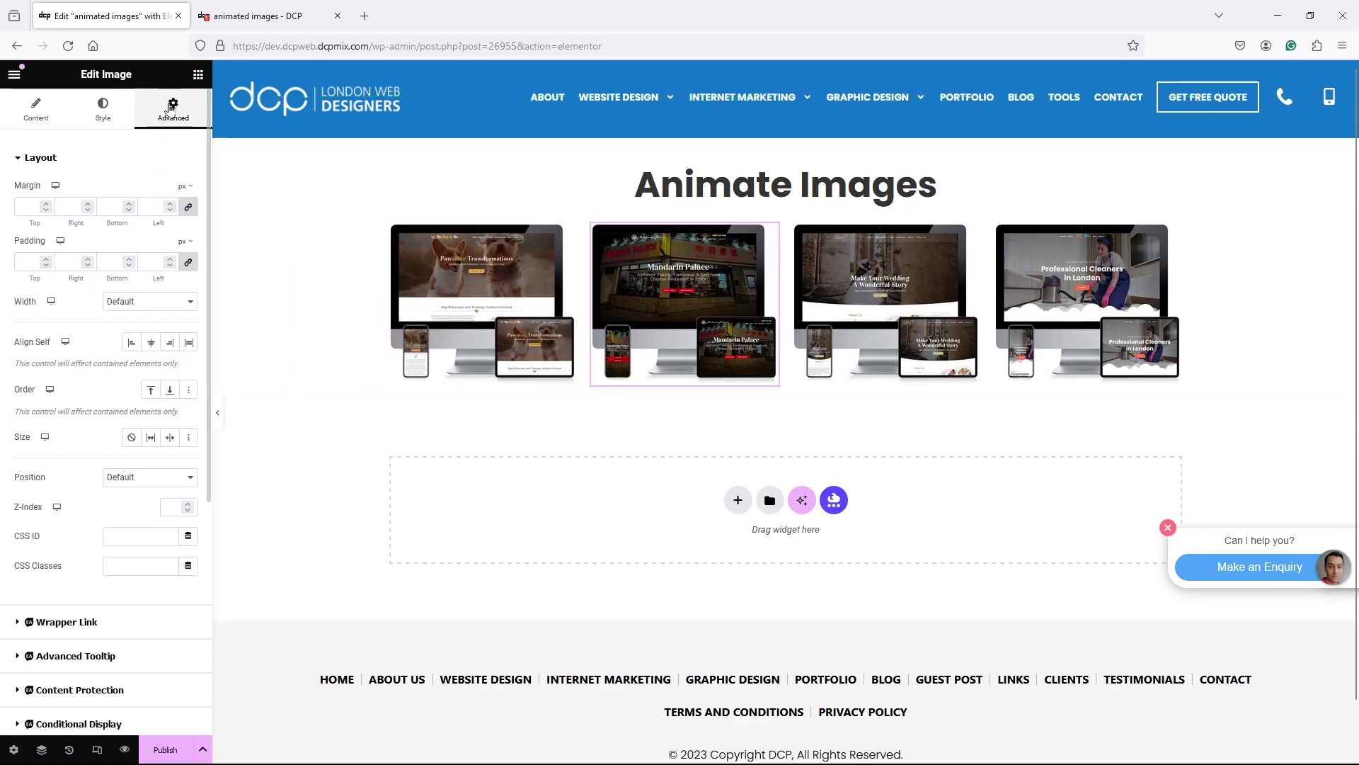
scroll(60, 629, "down", 5)
left_click(54, 395)
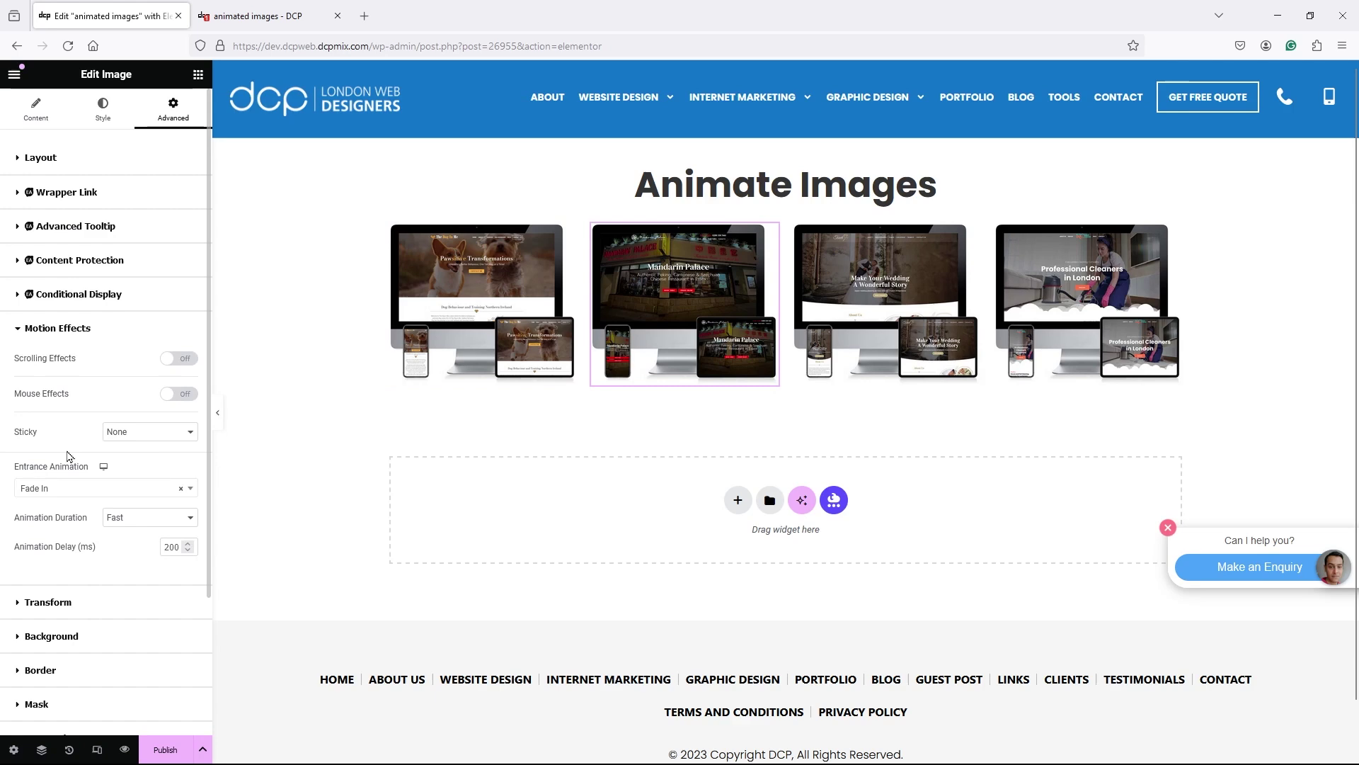
left_click(71, 488)
scroll(66, 606, "down", 4)
scroll(65, 605, "down", 2)
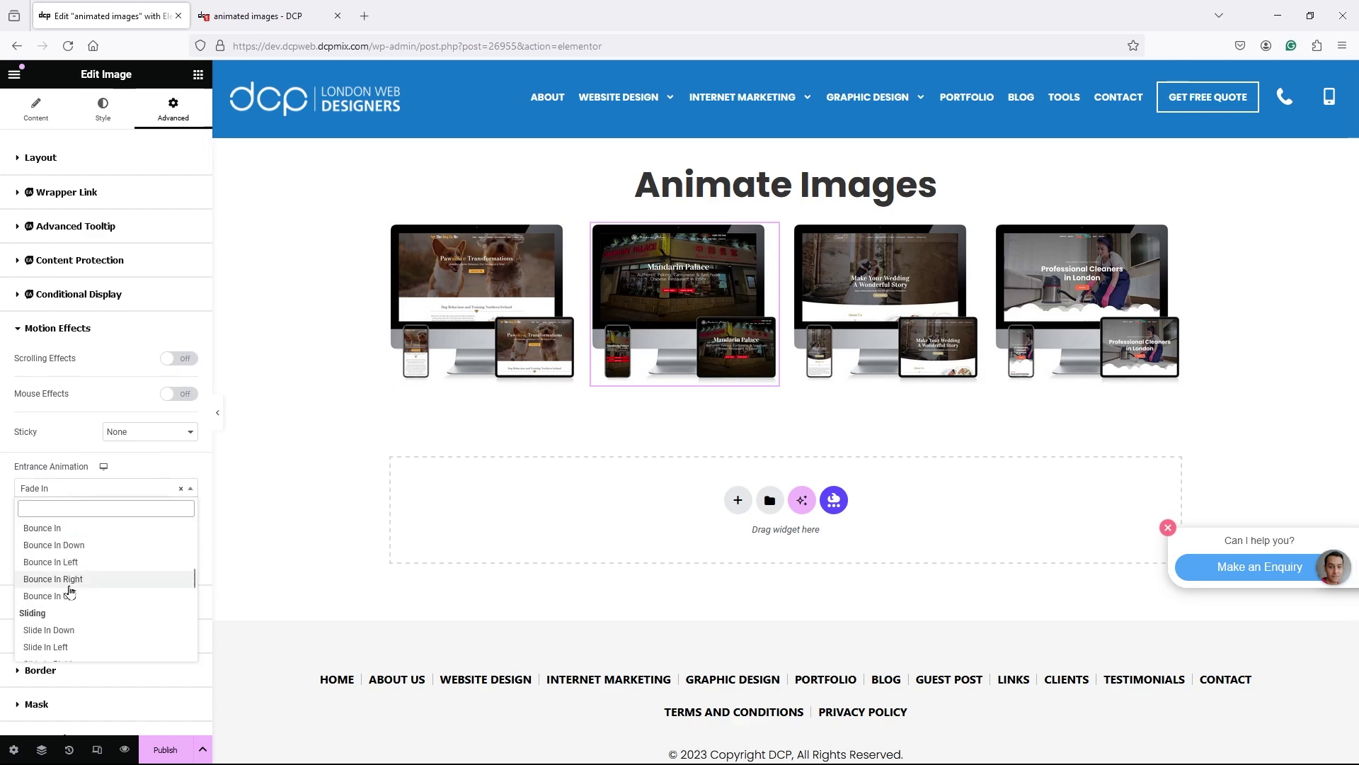
left_click(70, 583)
- Change the entrance animation of the third column's wedding website image to Bounce In Right
left_click(881, 301)
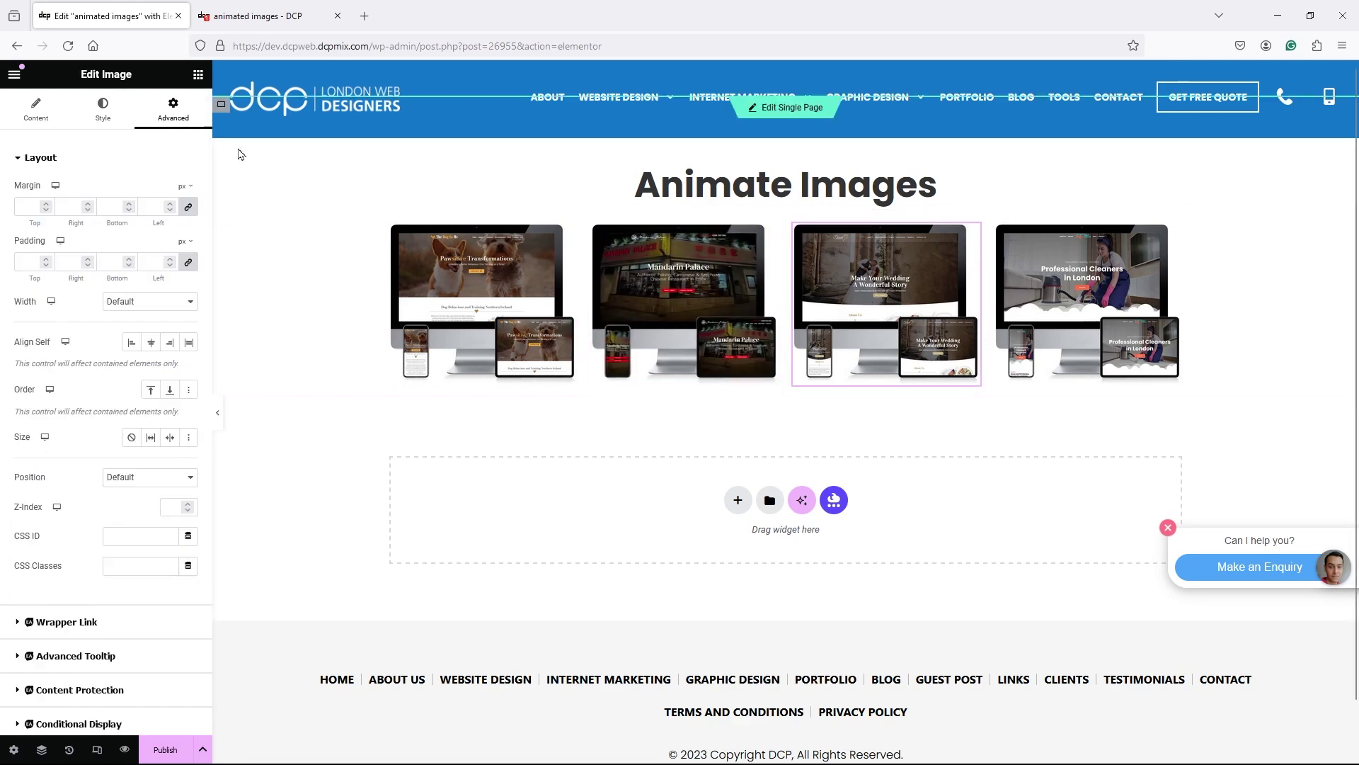
scroll(73, 448, "down", 5)
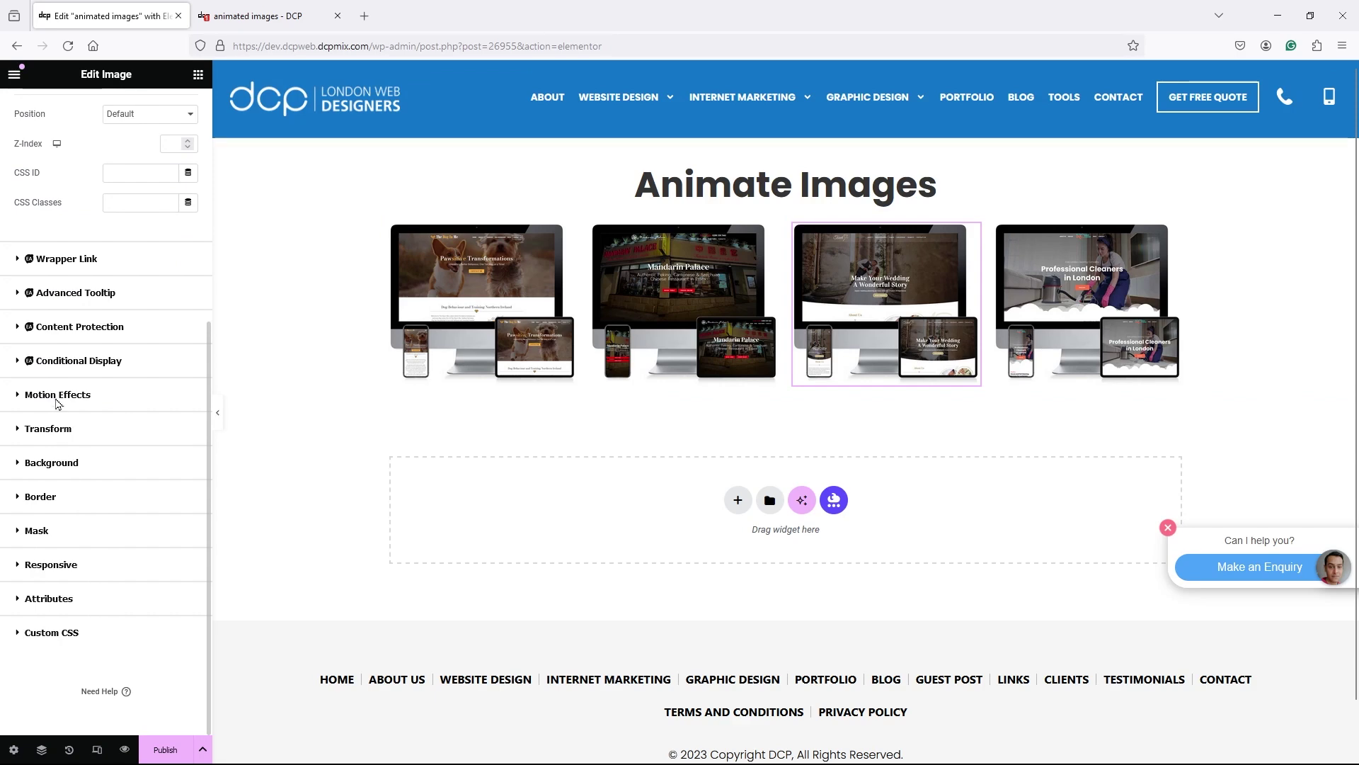
left_click(58, 394)
left_click(82, 489)
scroll(76, 591, "down", 3)
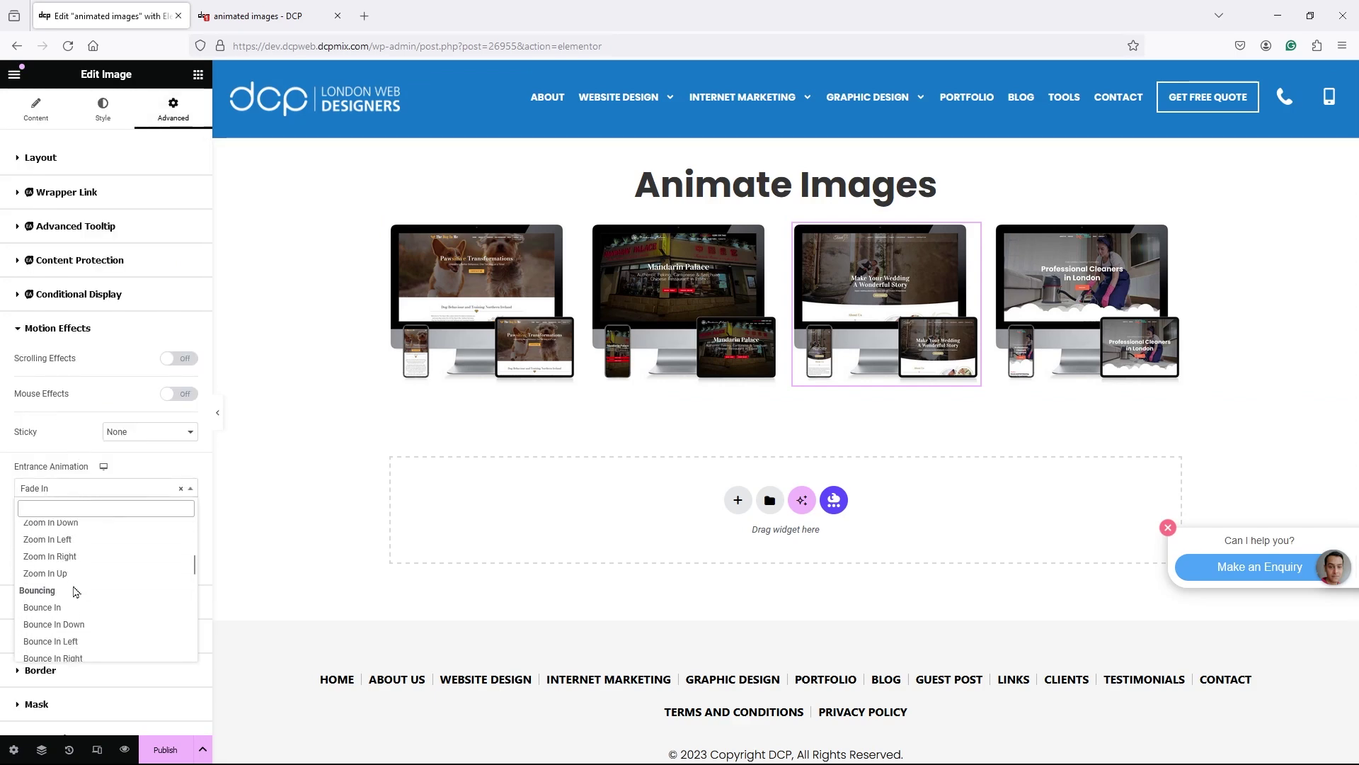
left_click(83, 657)
- Change the entrance animation of the fourth column's "Professional Cleaners in London" image to Bounce In Right
left_click(1048, 305)
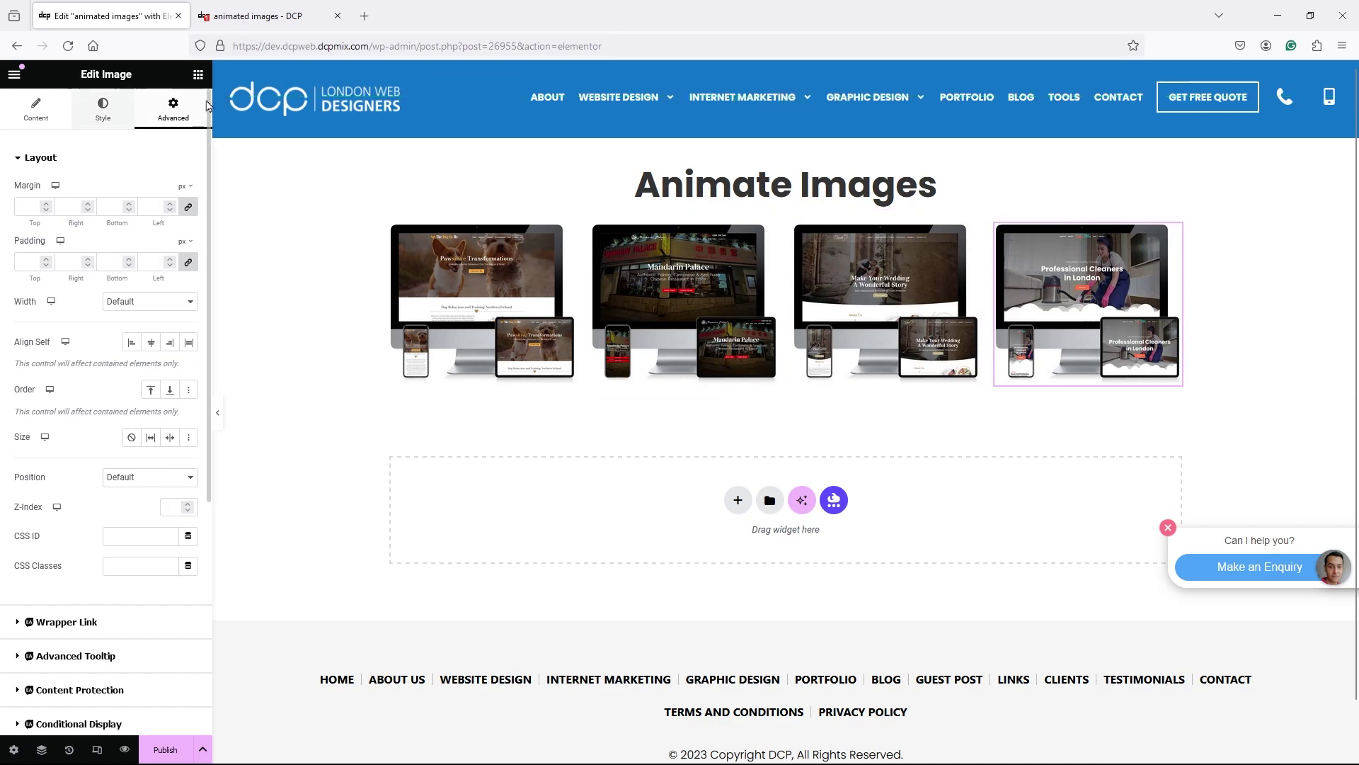
scroll(189, 109, "down", 5)
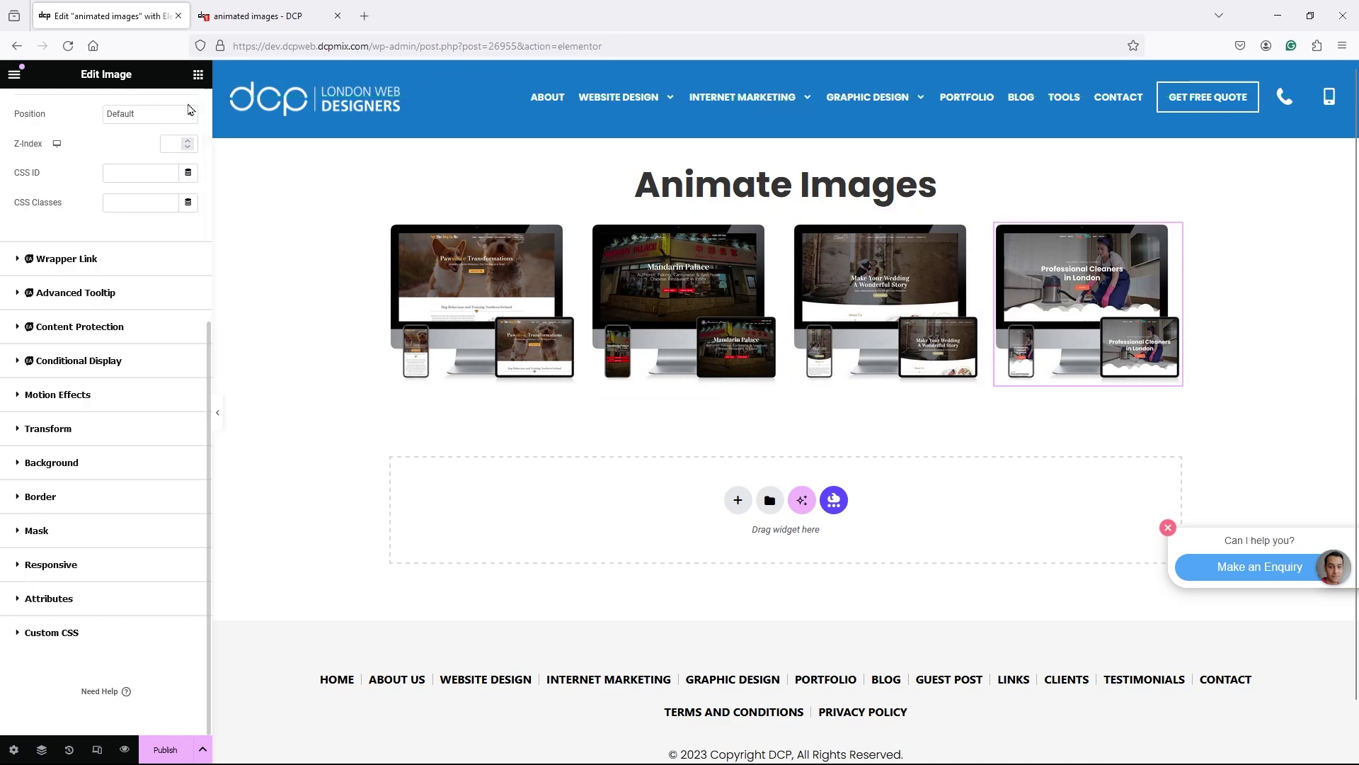
left_click(68, 395)
scroll(62, 575, "down", 3)
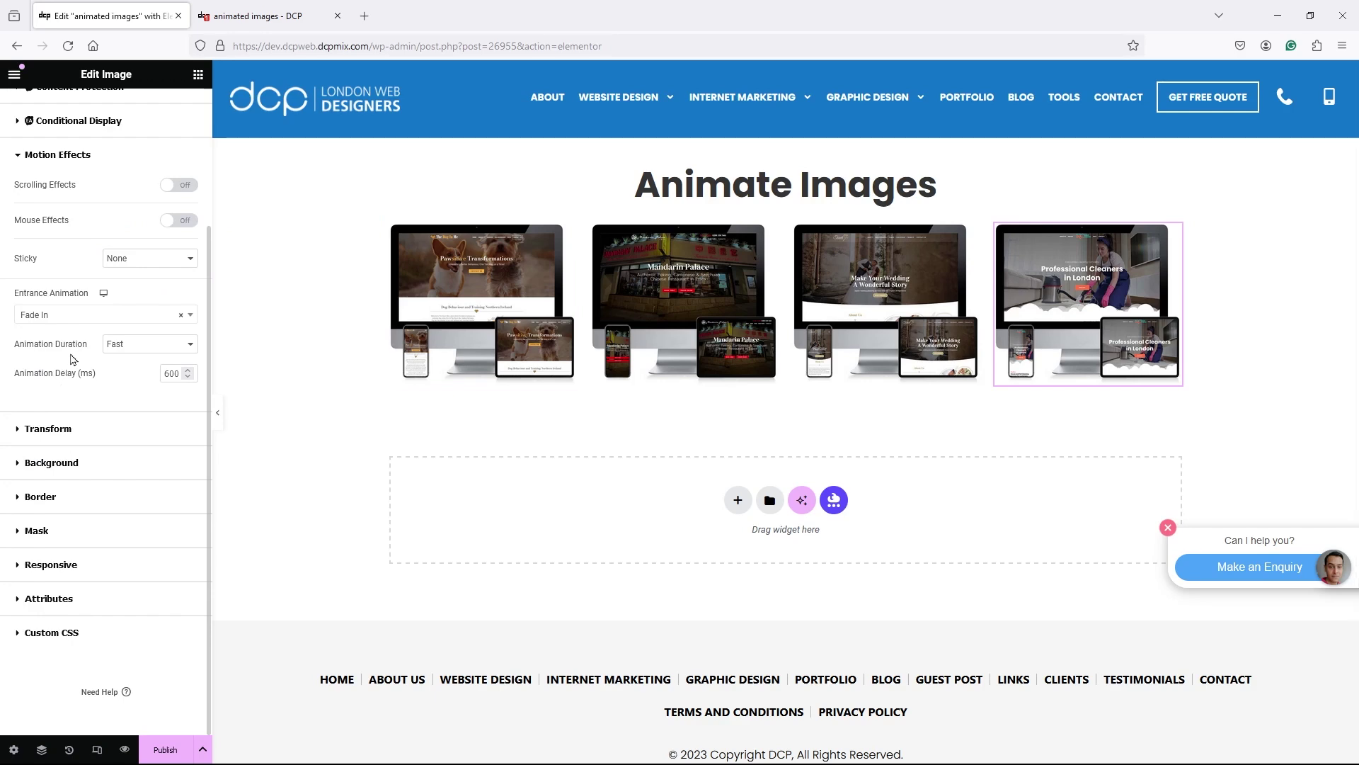
left_click(83, 314)
scroll(79, 425, "down", 5)
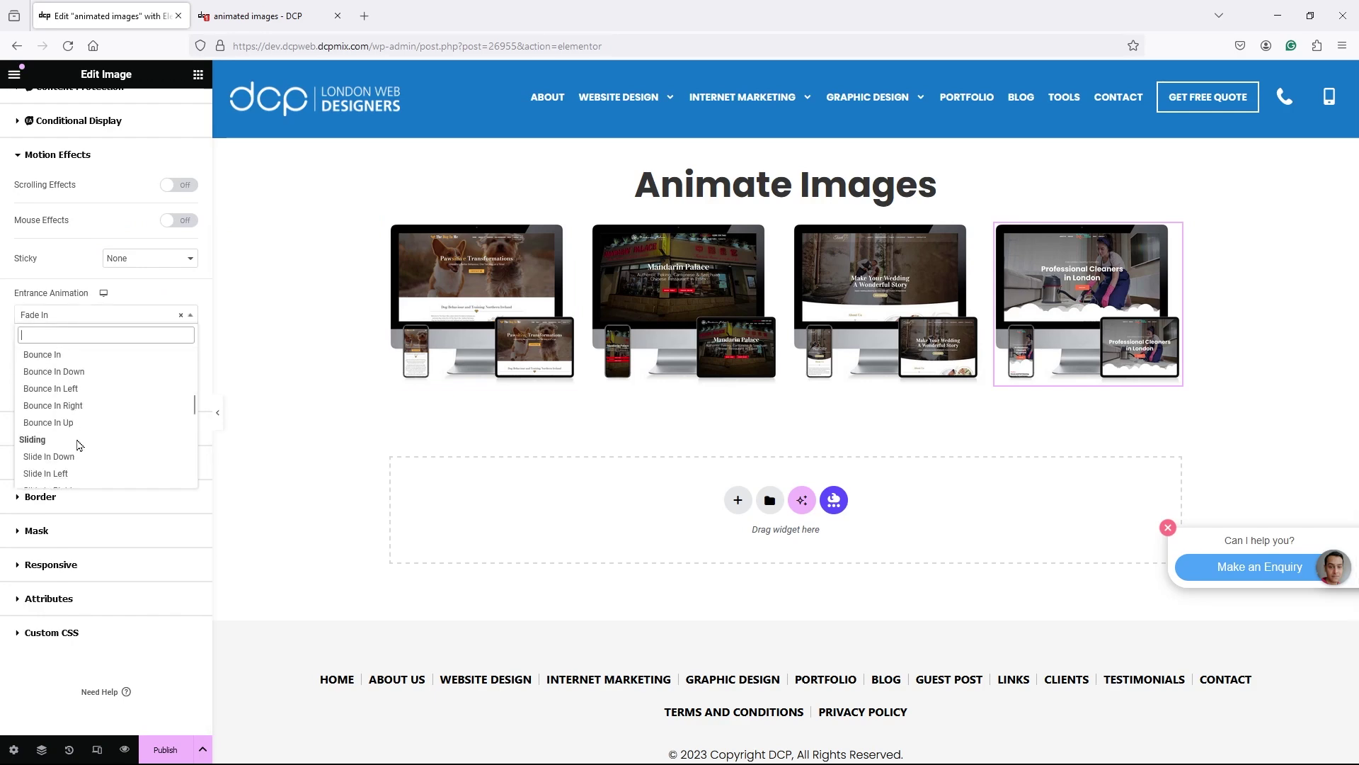
left_click(57, 405)
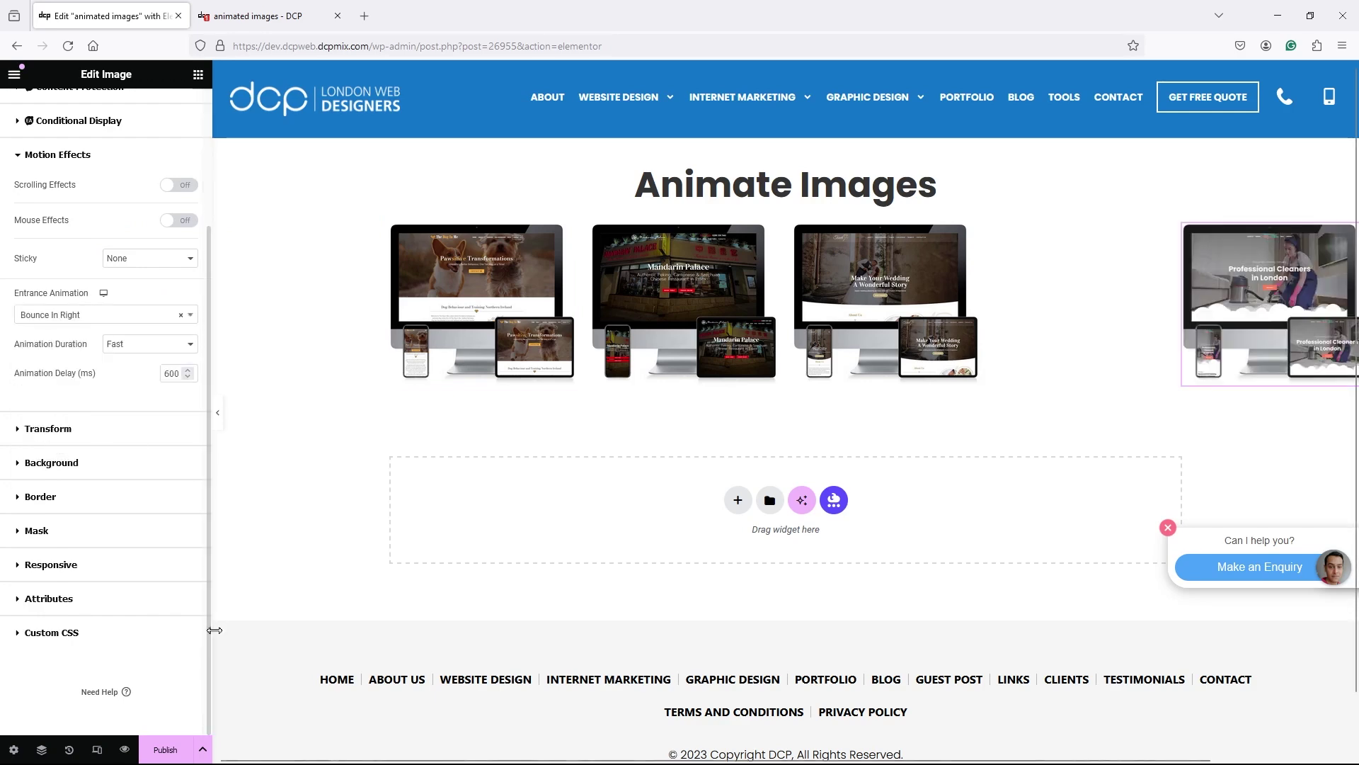
- Save the draft again and reload the page preview in the other browser tab to check the bounce animations
left_click(203, 749)
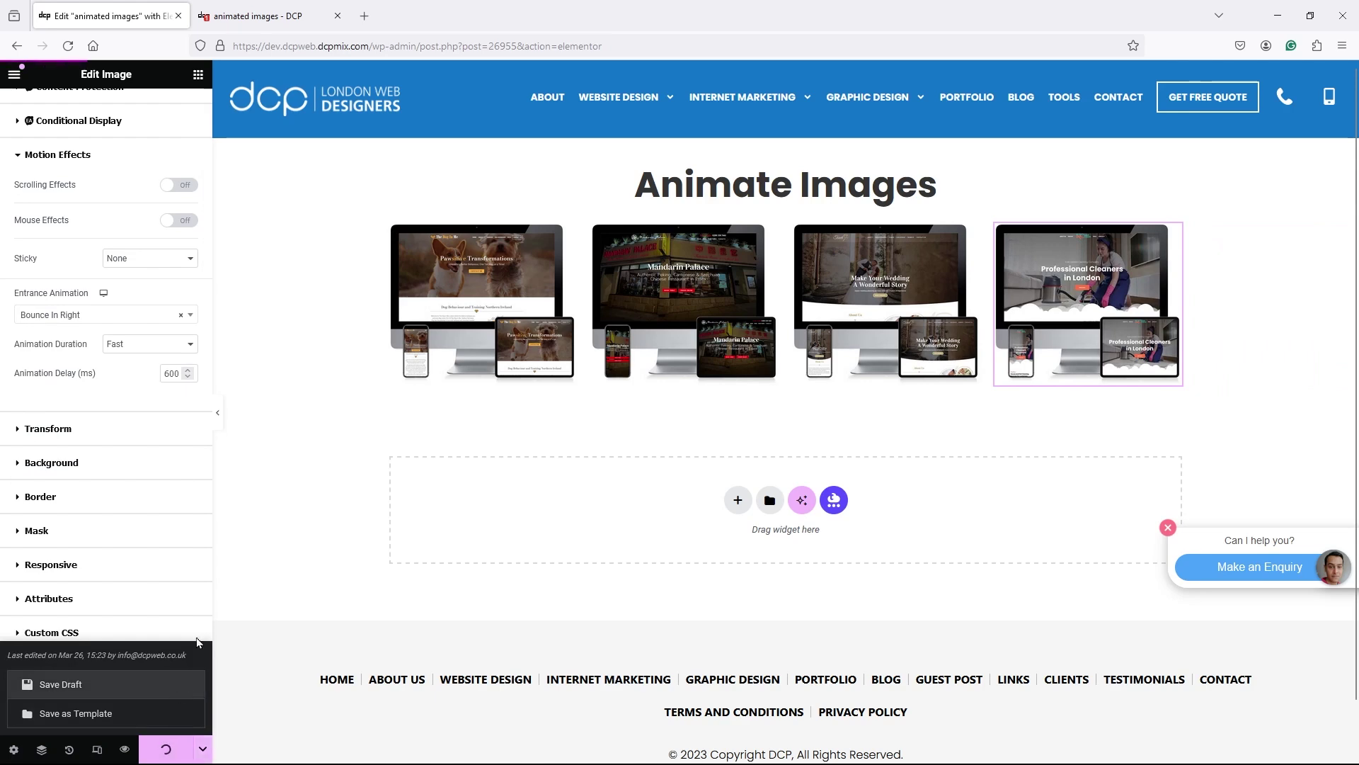
left_click(61, 684)
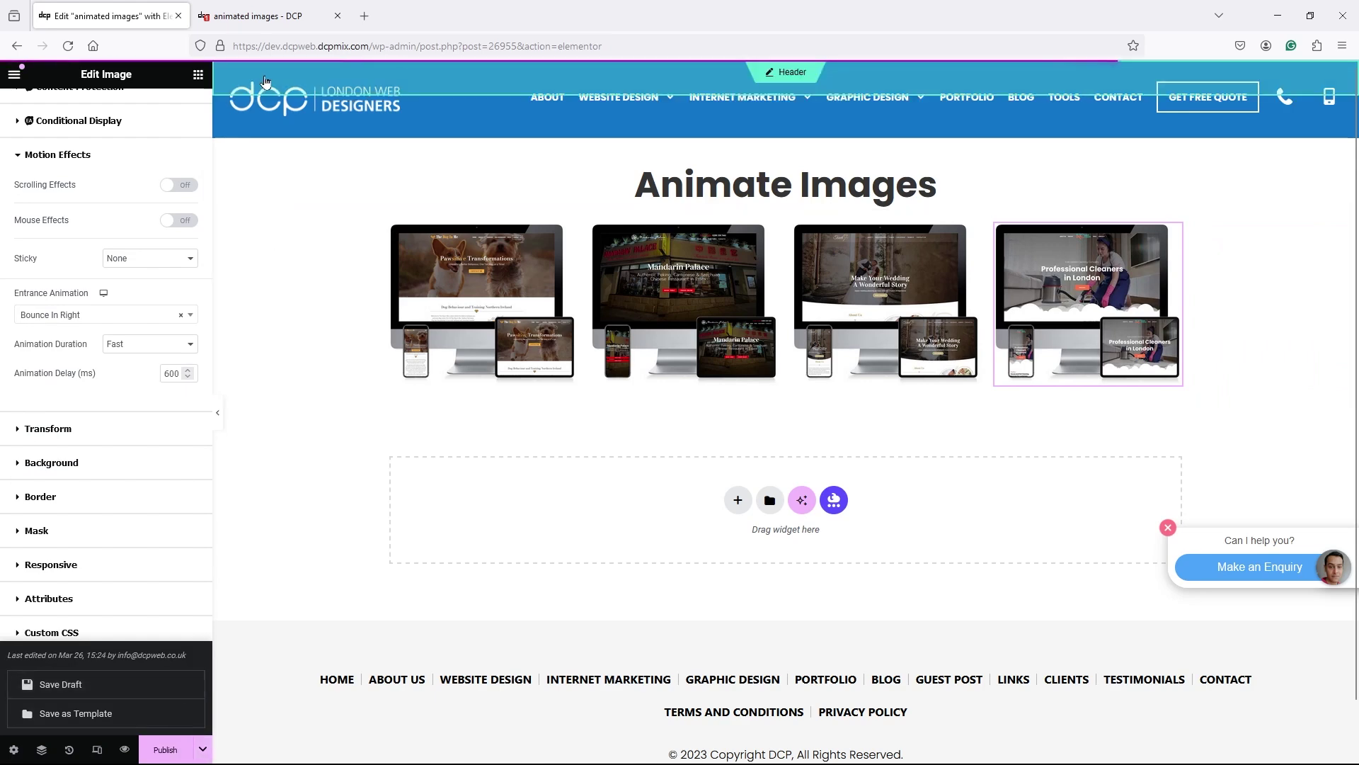
left_click(256, 16)
left_click(68, 46)
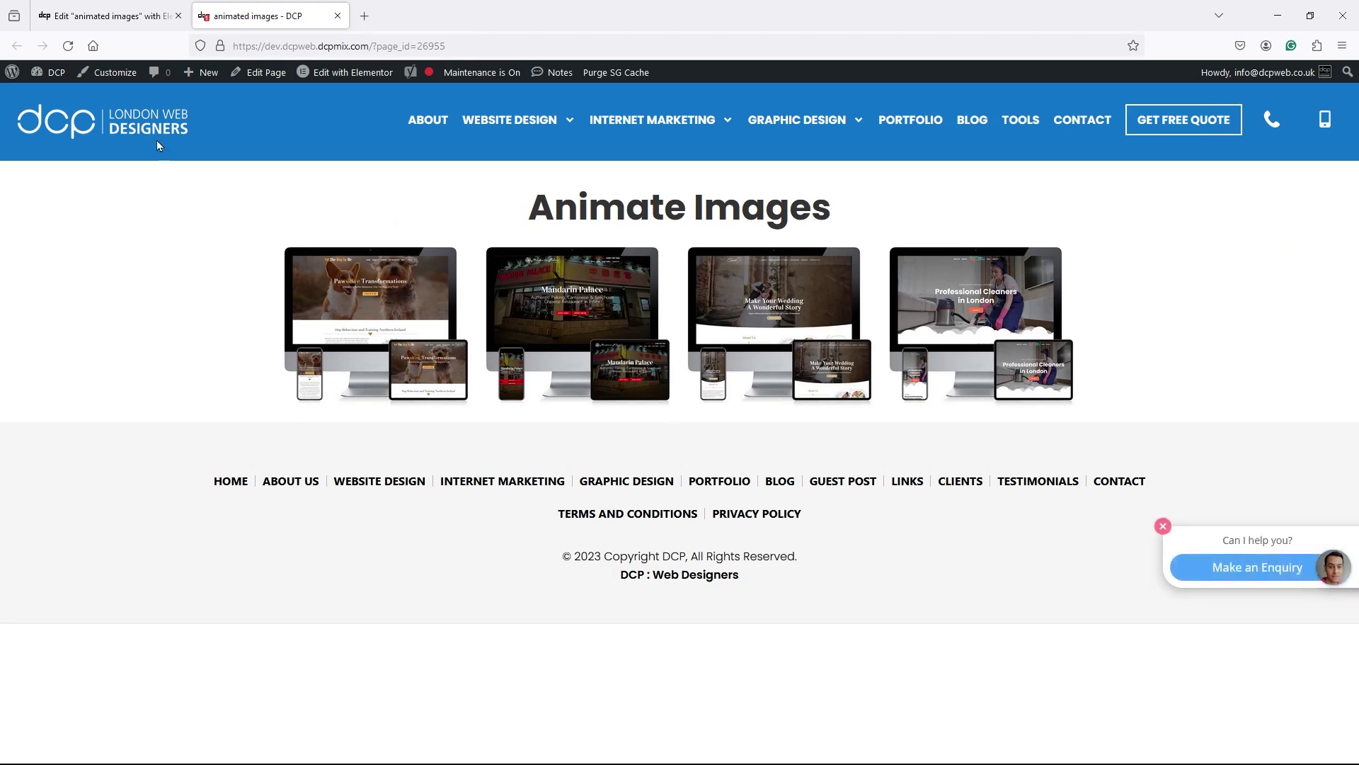
- Reload the page preview to replay the images' entrance animations
left_click(68, 46)
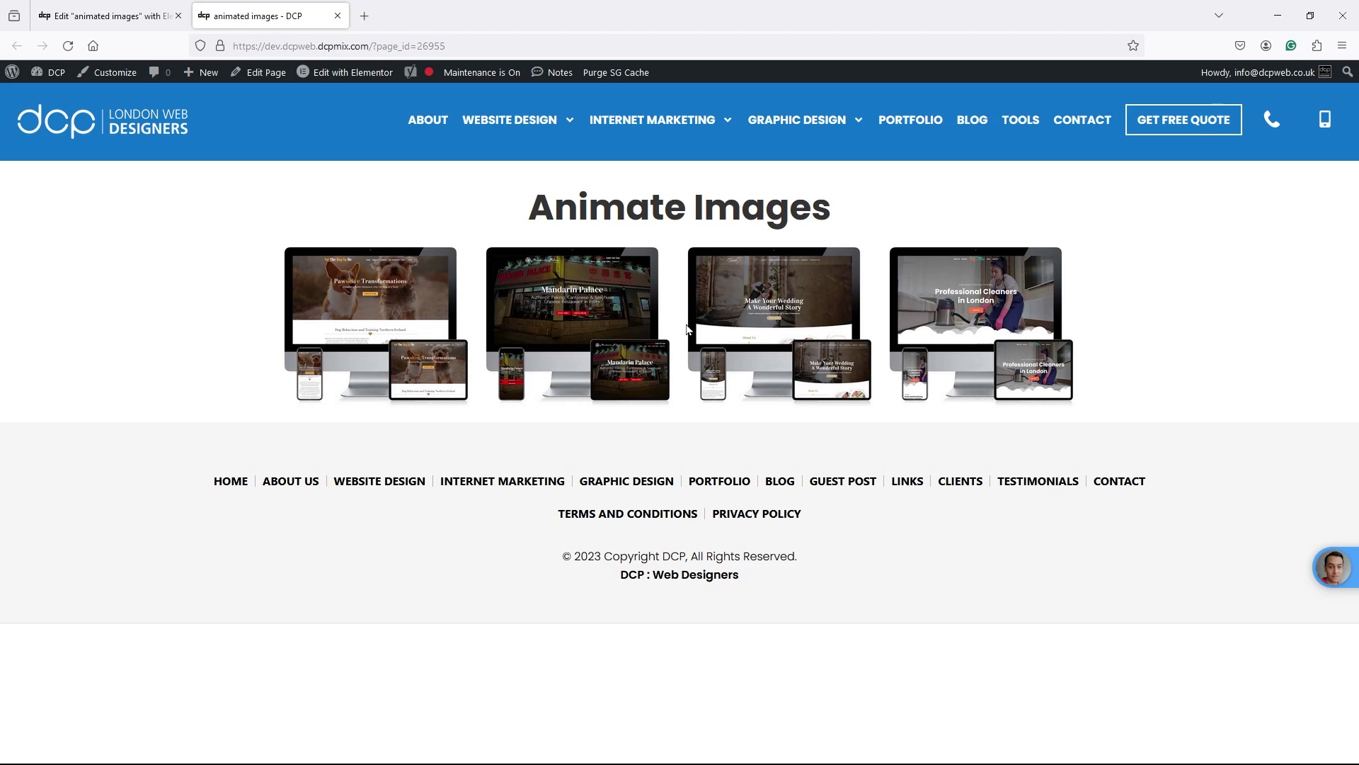
- Back in the Elementor editor, set the first column's dog website image entrance animation to None for Mobile Portrait
left_click(103, 17)
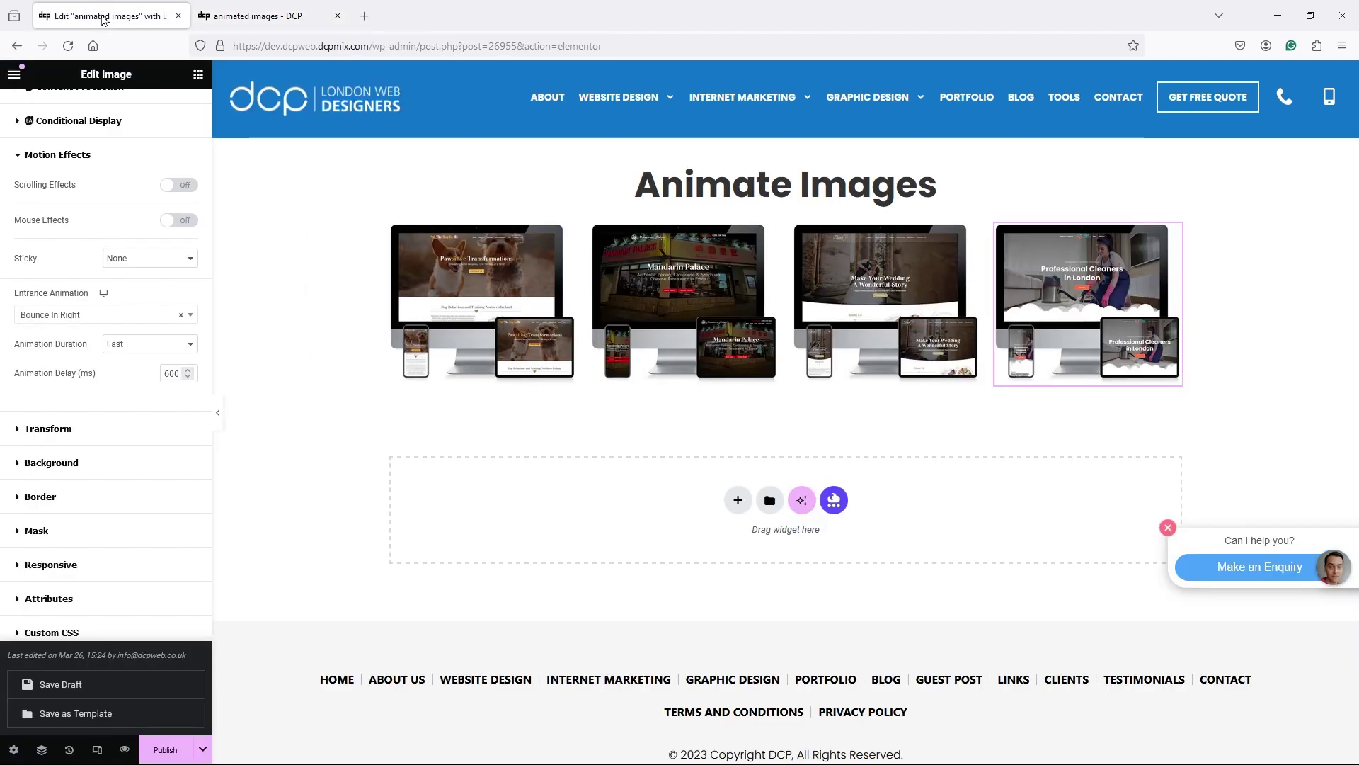
left_click(474, 267)
scroll(71, 494, "down", 3)
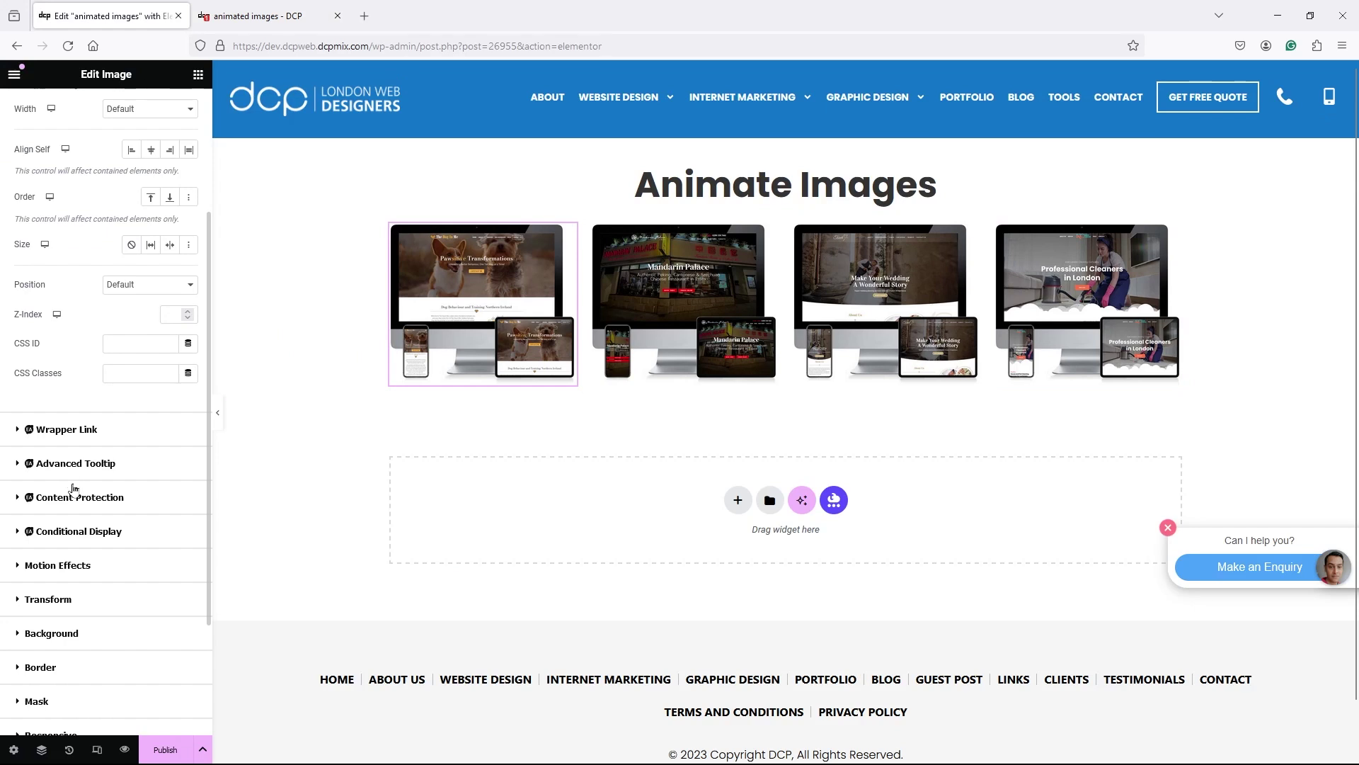
left_click(57, 567)
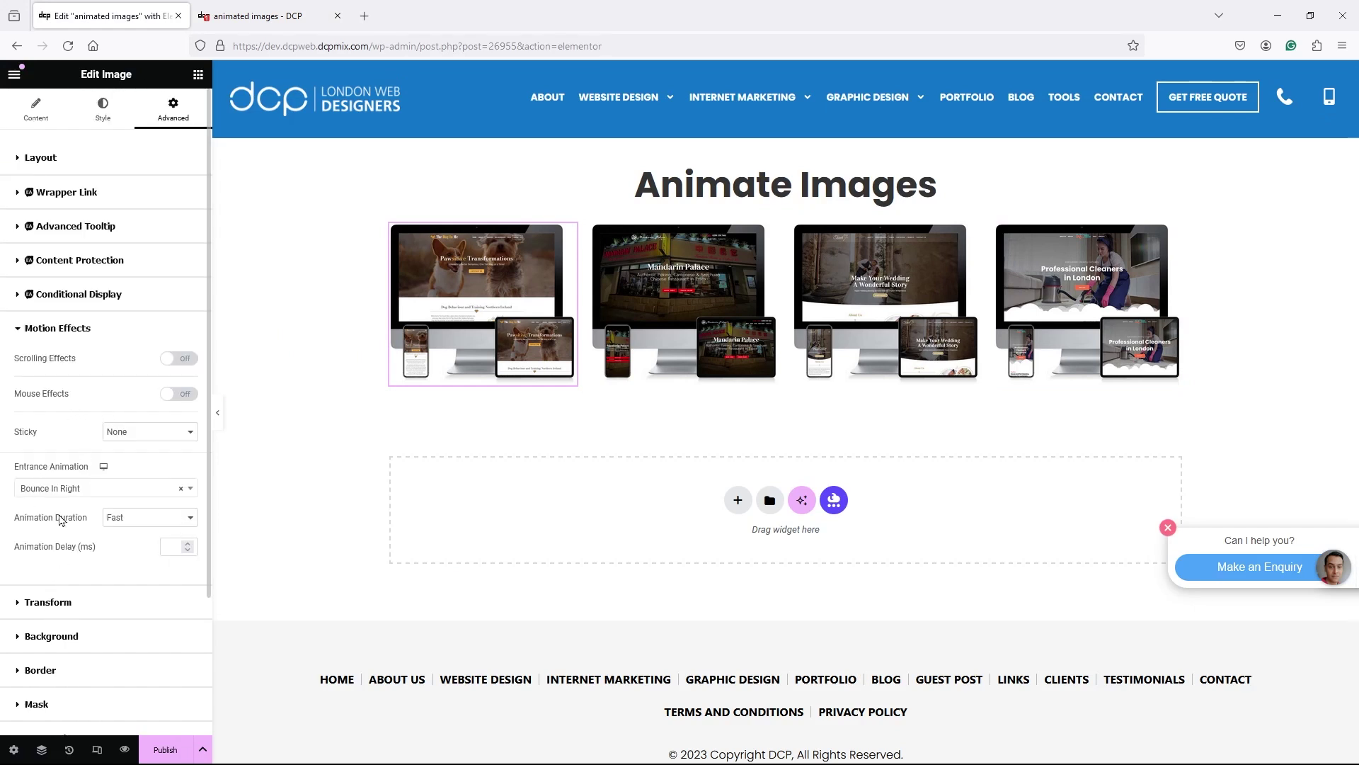
left_click(104, 484)
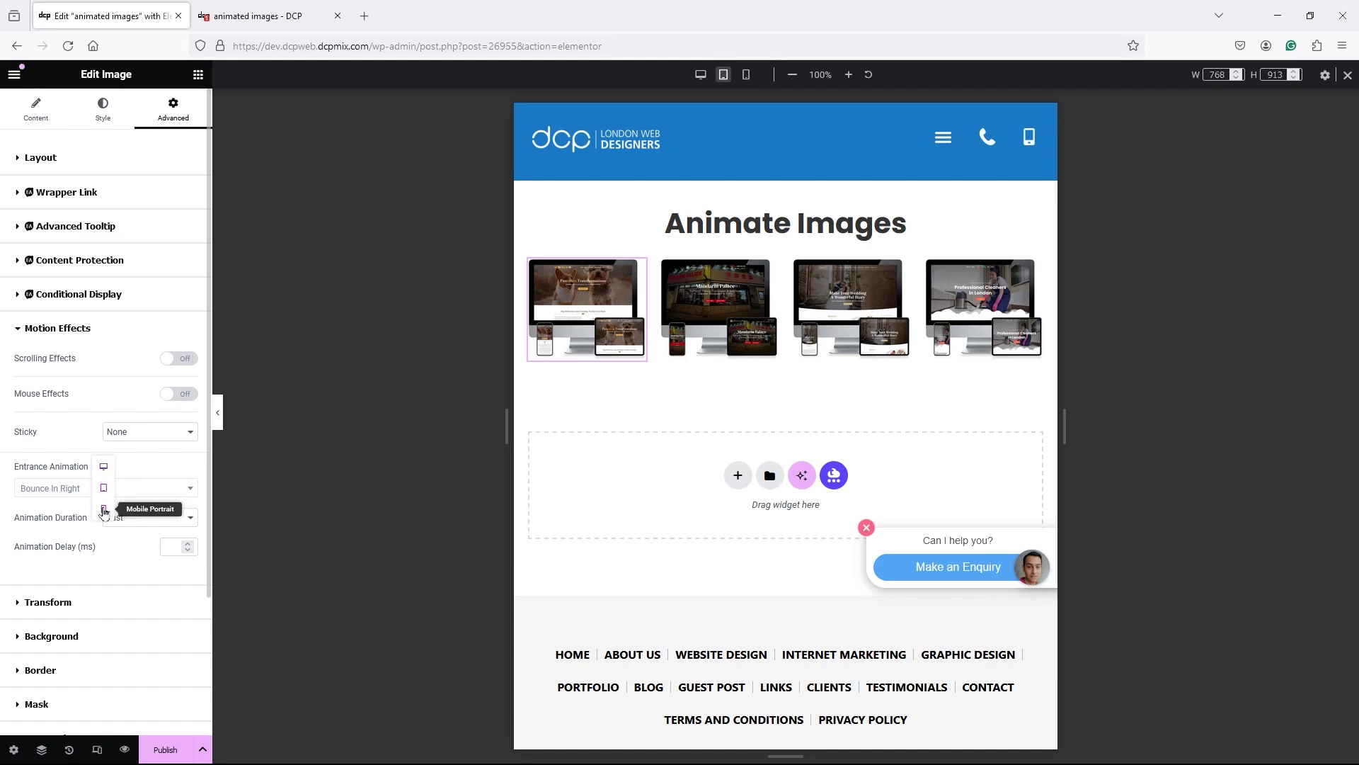
left_click(104, 509)
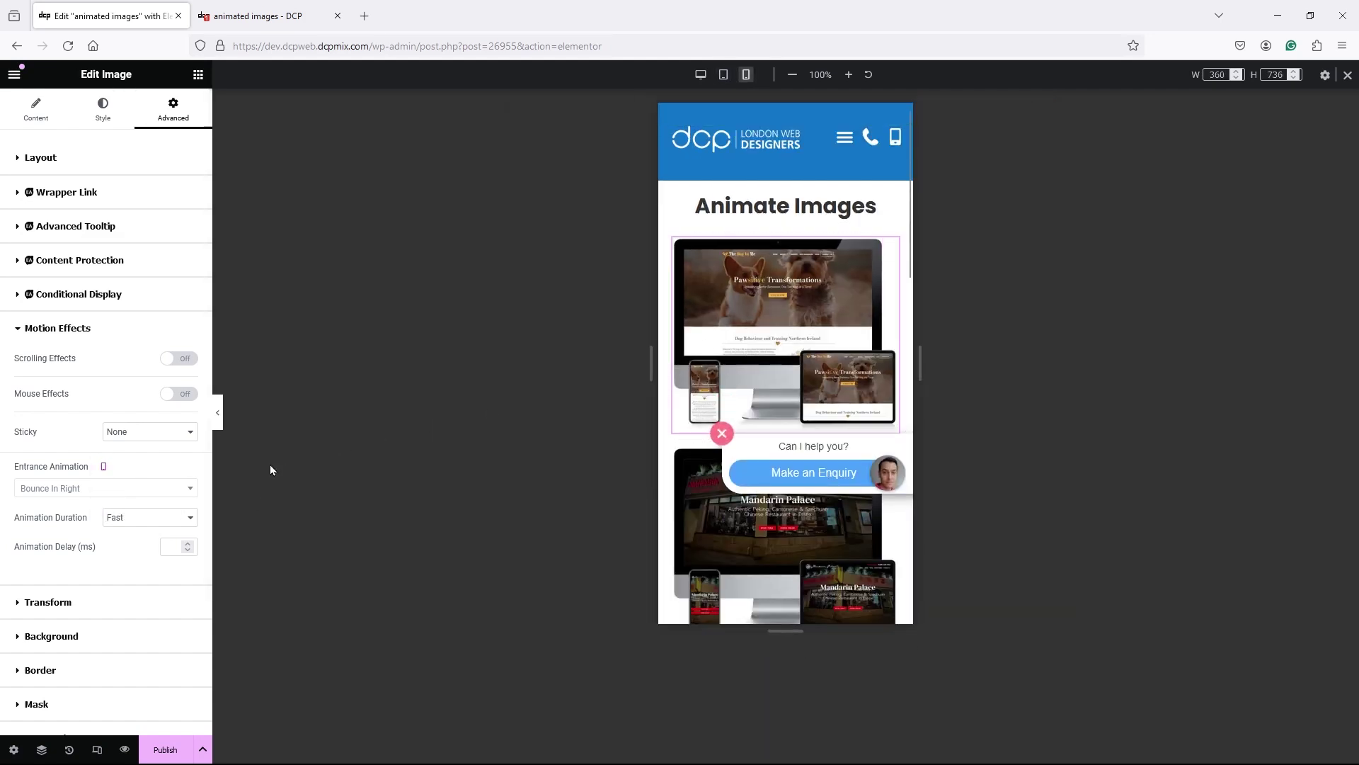
left_click(166, 524)
left_click(108, 490)
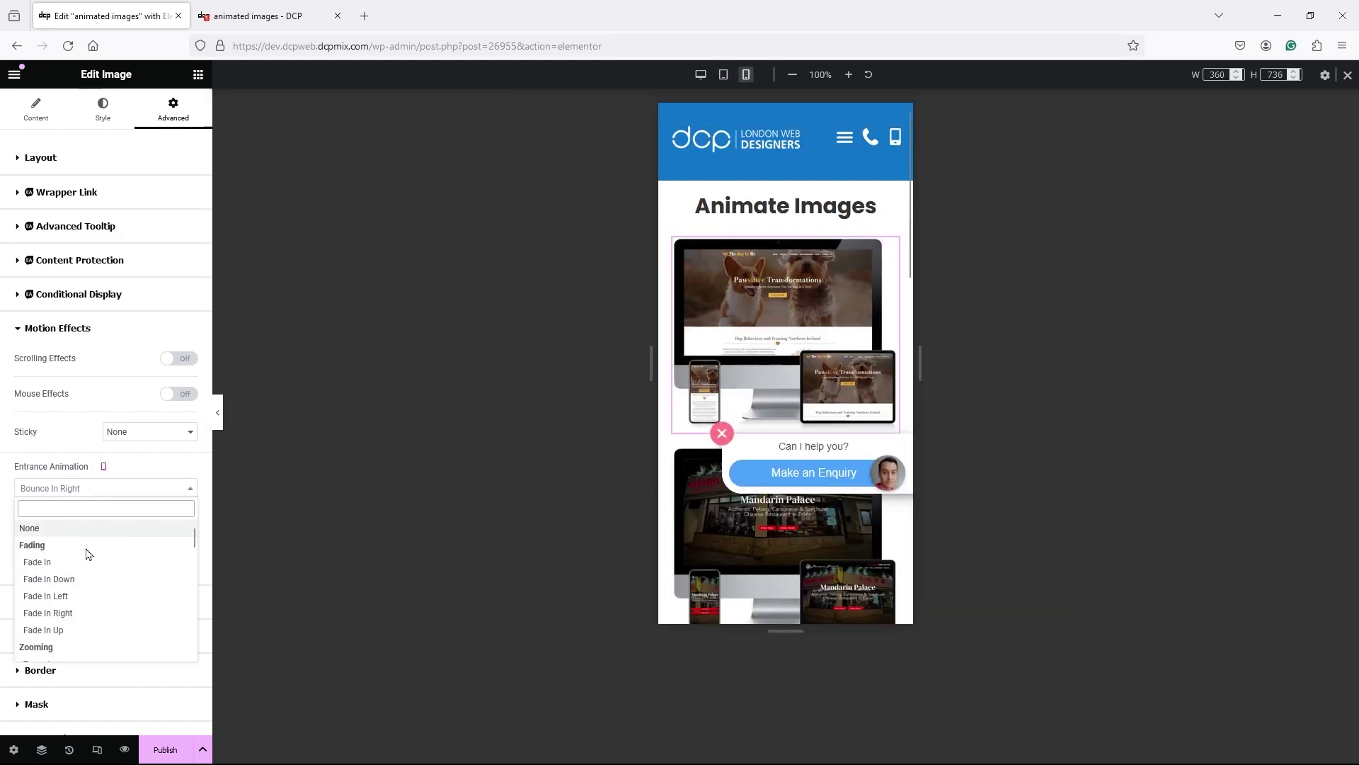
left_click(78, 528)
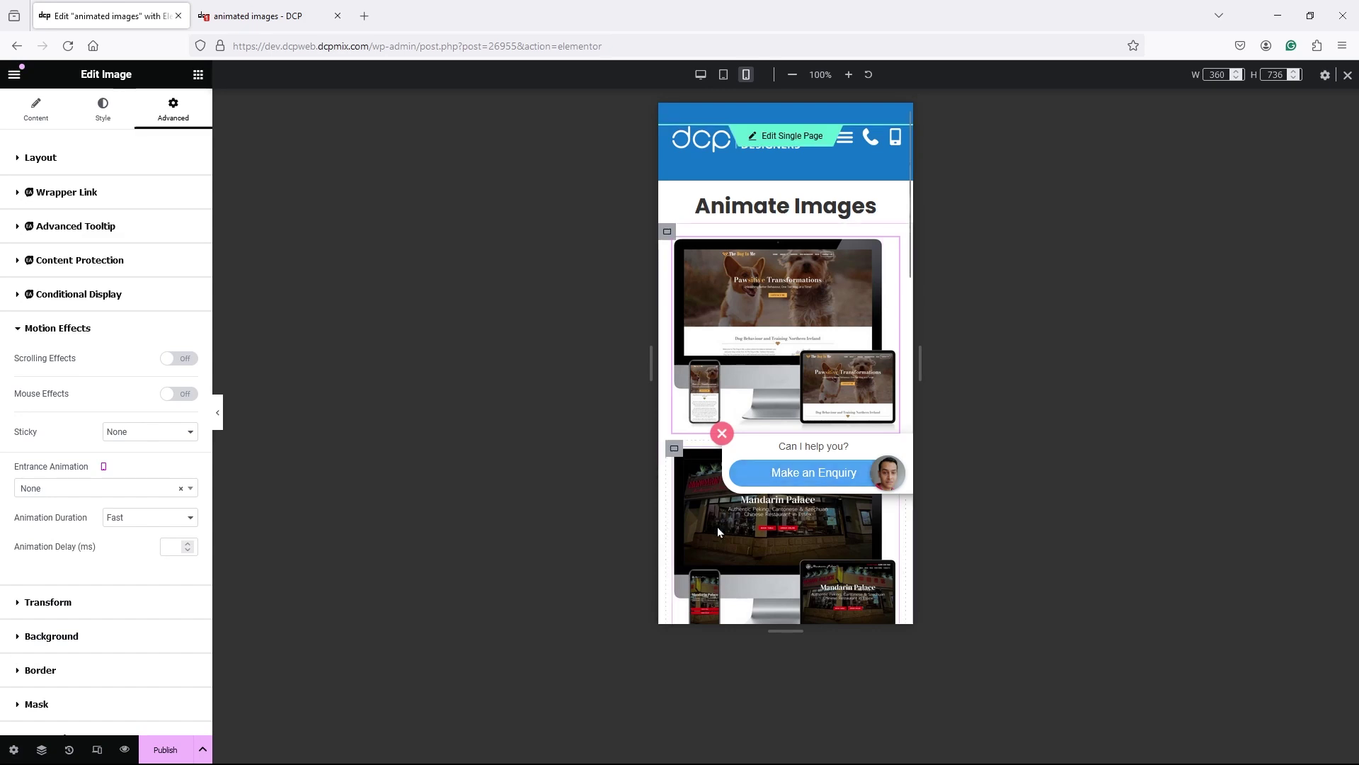
- Dismiss the enquiry popup and set the "Mandarin Palace" image's Mobile Portrait entrance animation to None
left_click(717, 527)
left_click(722, 433)
left_click(732, 524)
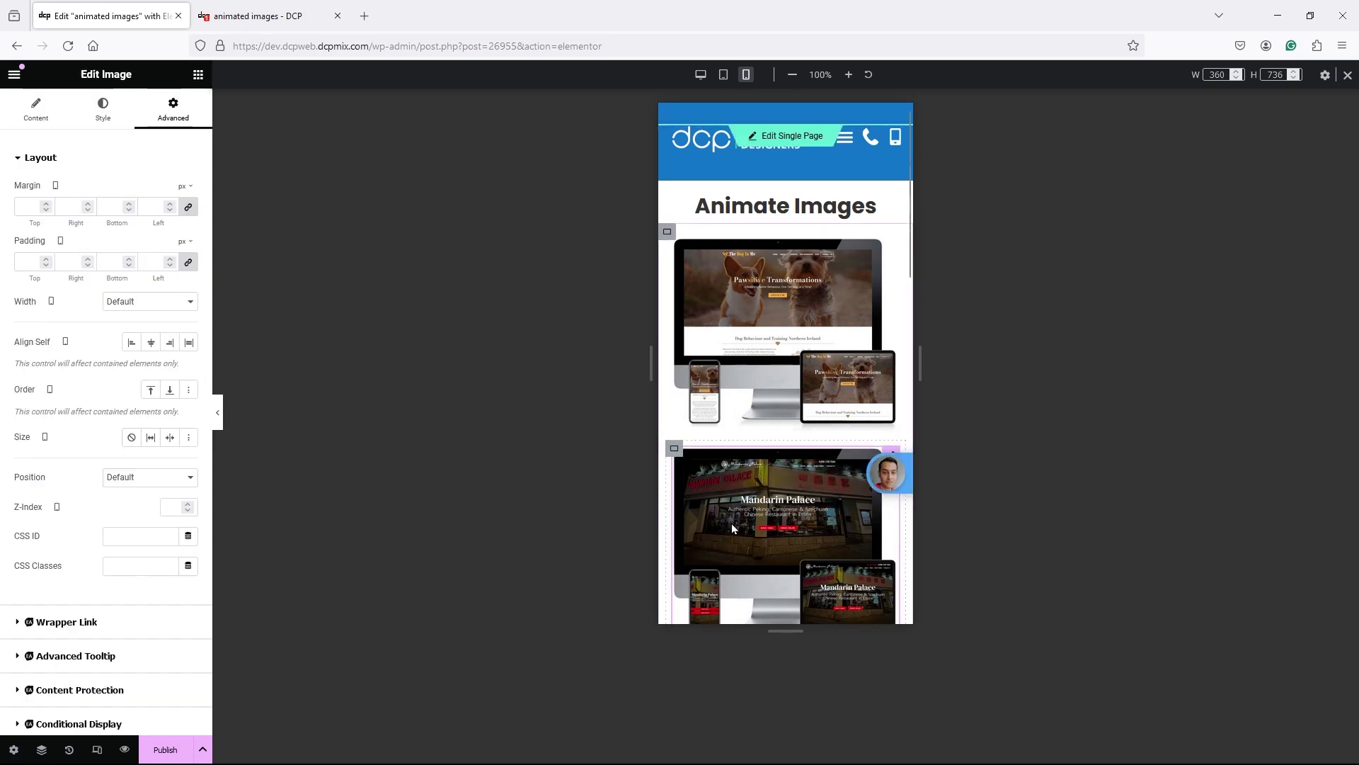
scroll(71, 701, "down", 5)
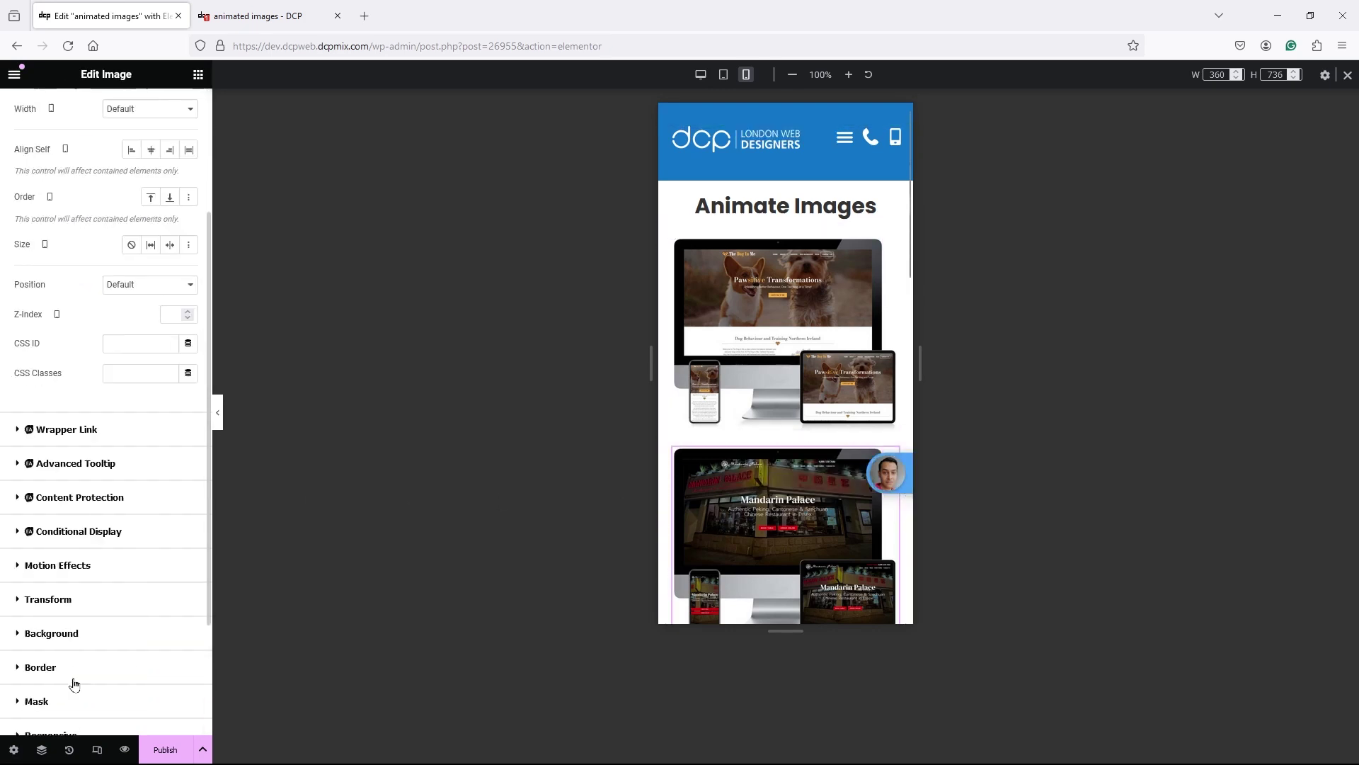
left_click(58, 395)
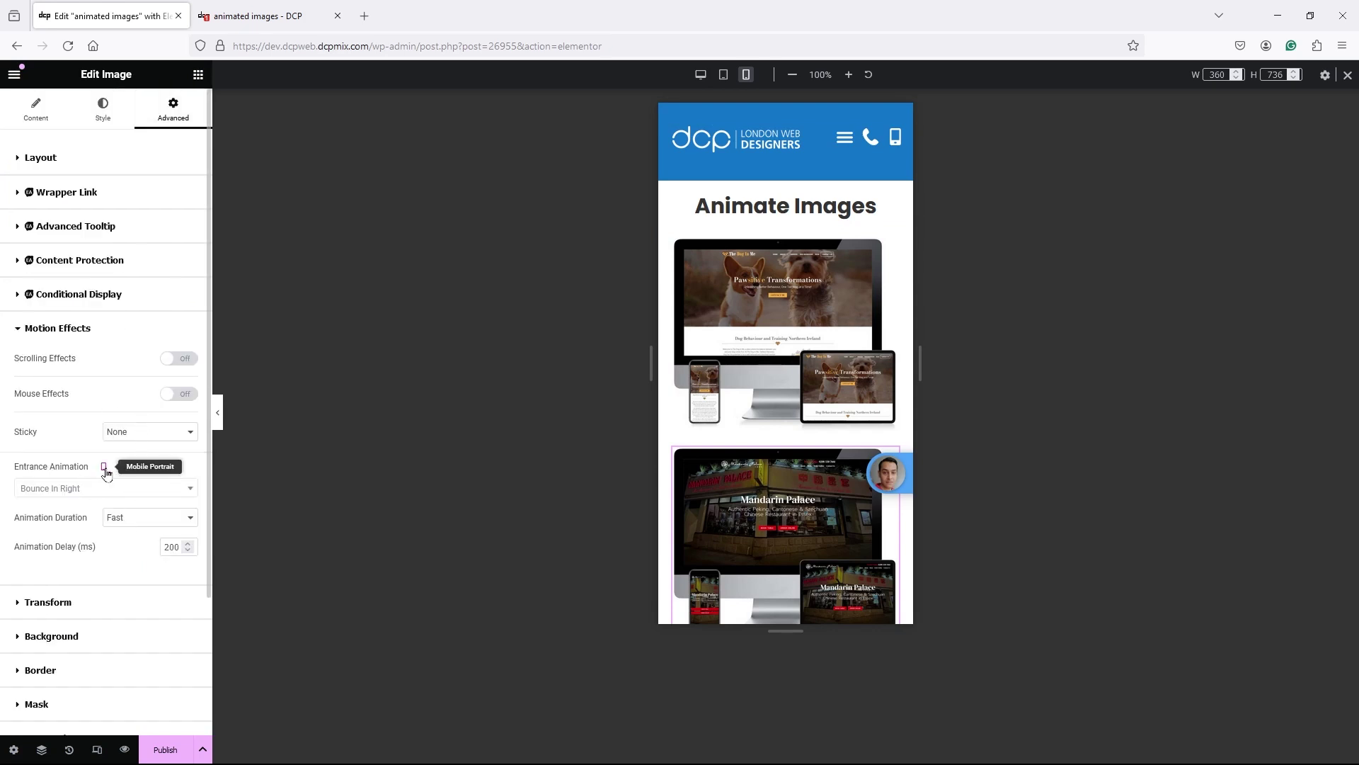
left_click(119, 521)
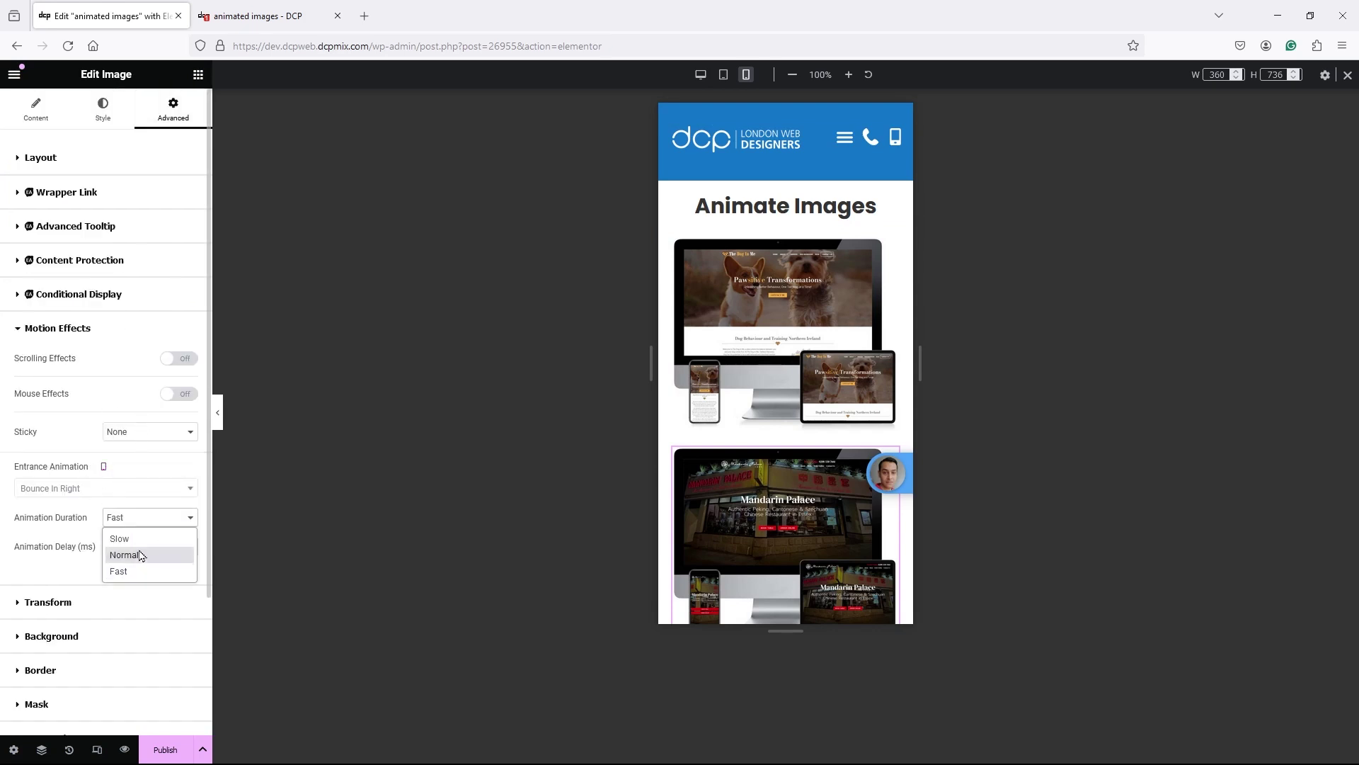
left_click(116, 489)
left_click(88, 531)
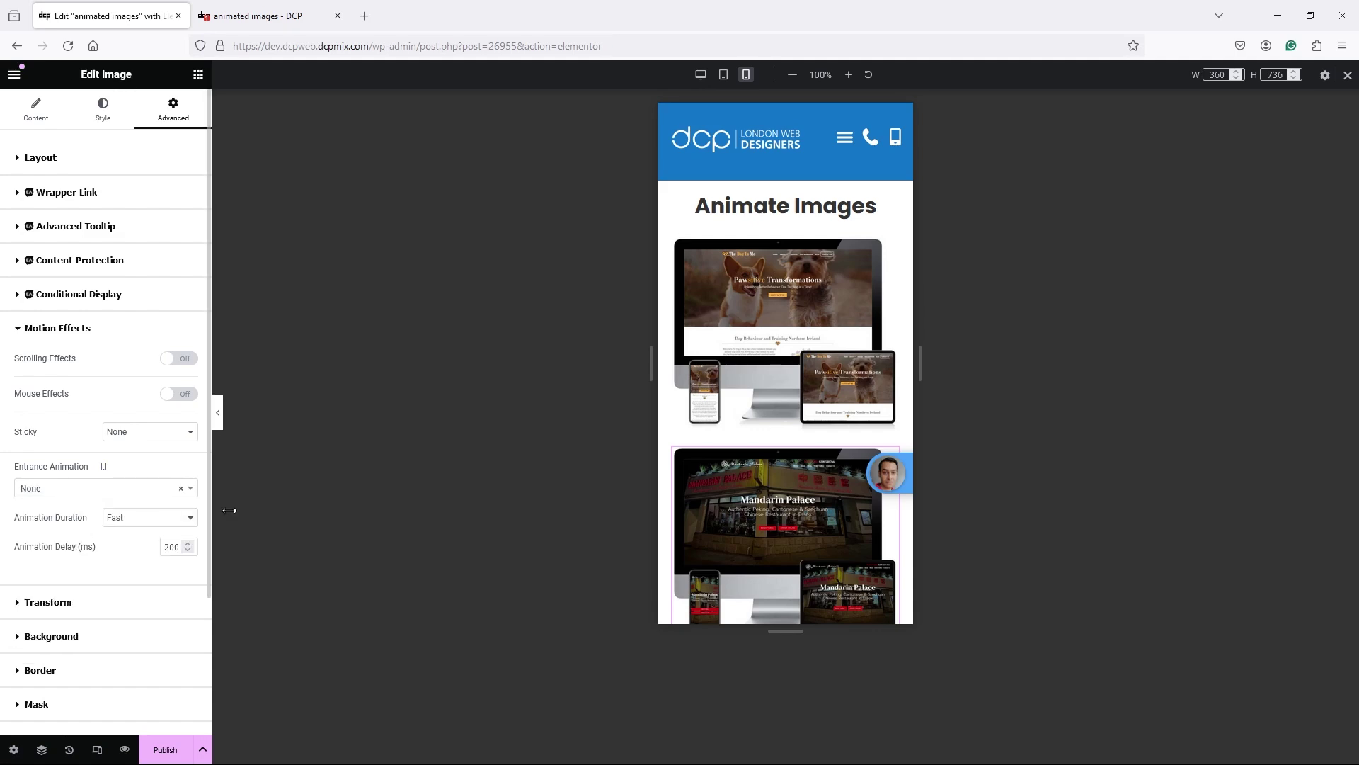
- Set the wedding website image's Mobile Portrait entrance animation to None
scroll(721, 533, "down", 2)
scroll(720, 532, "down", 2)
left_click(720, 533)
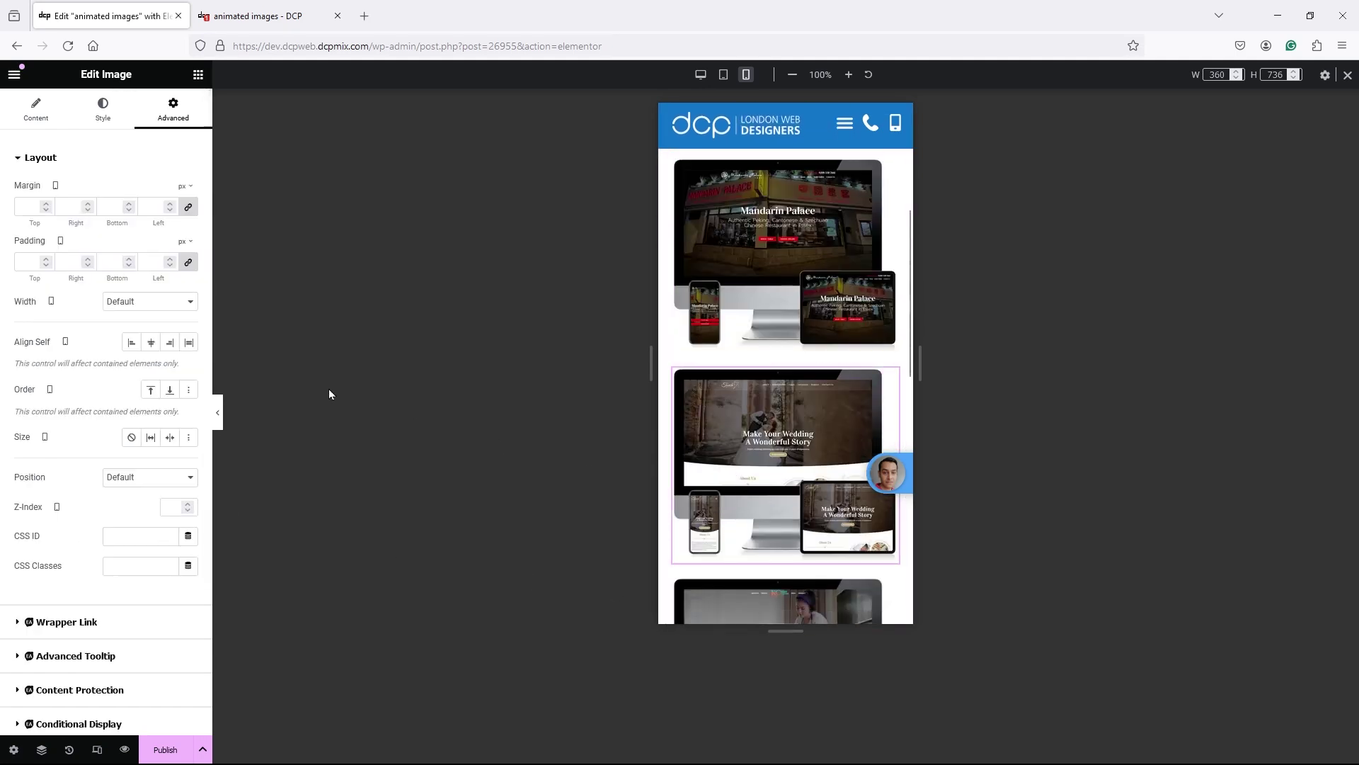
scroll(56, 565, "down", 5)
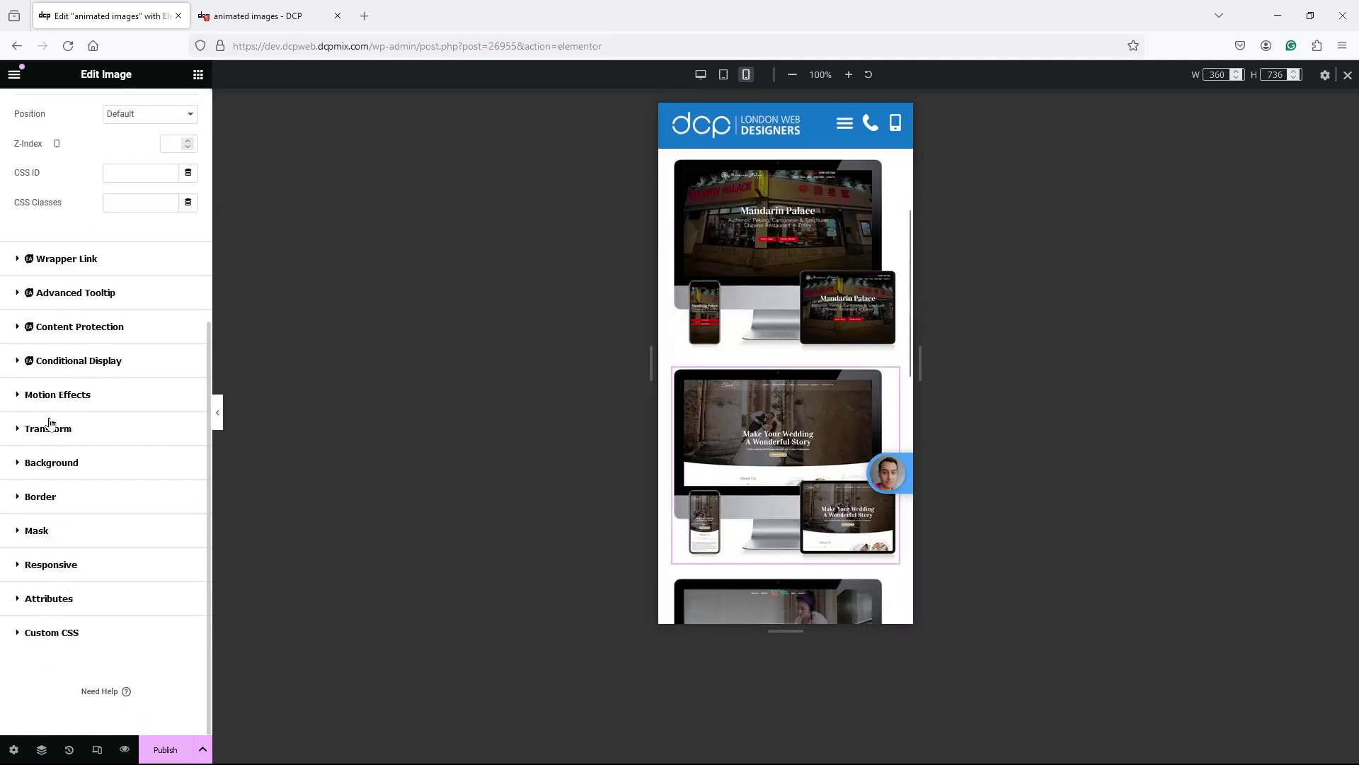
left_click(53, 395)
left_click(114, 494)
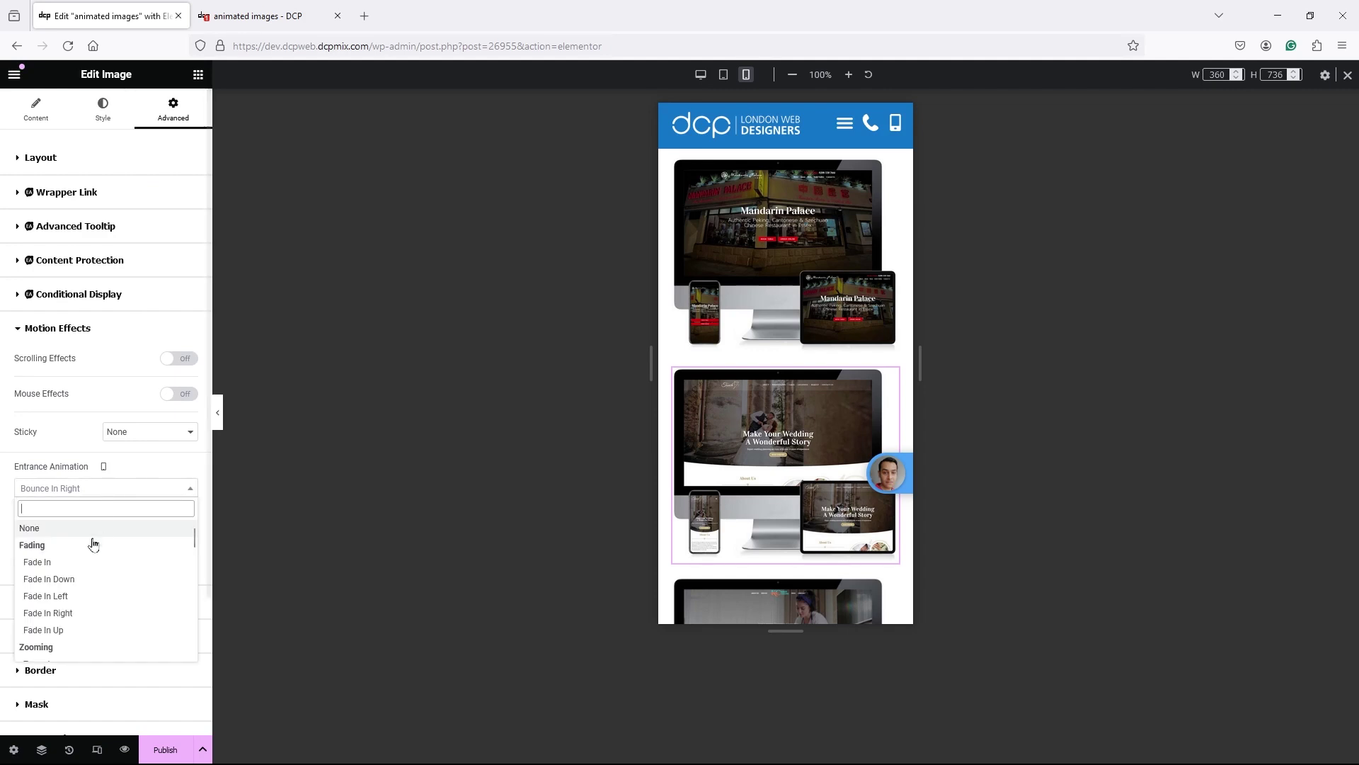
left_click(86, 533)
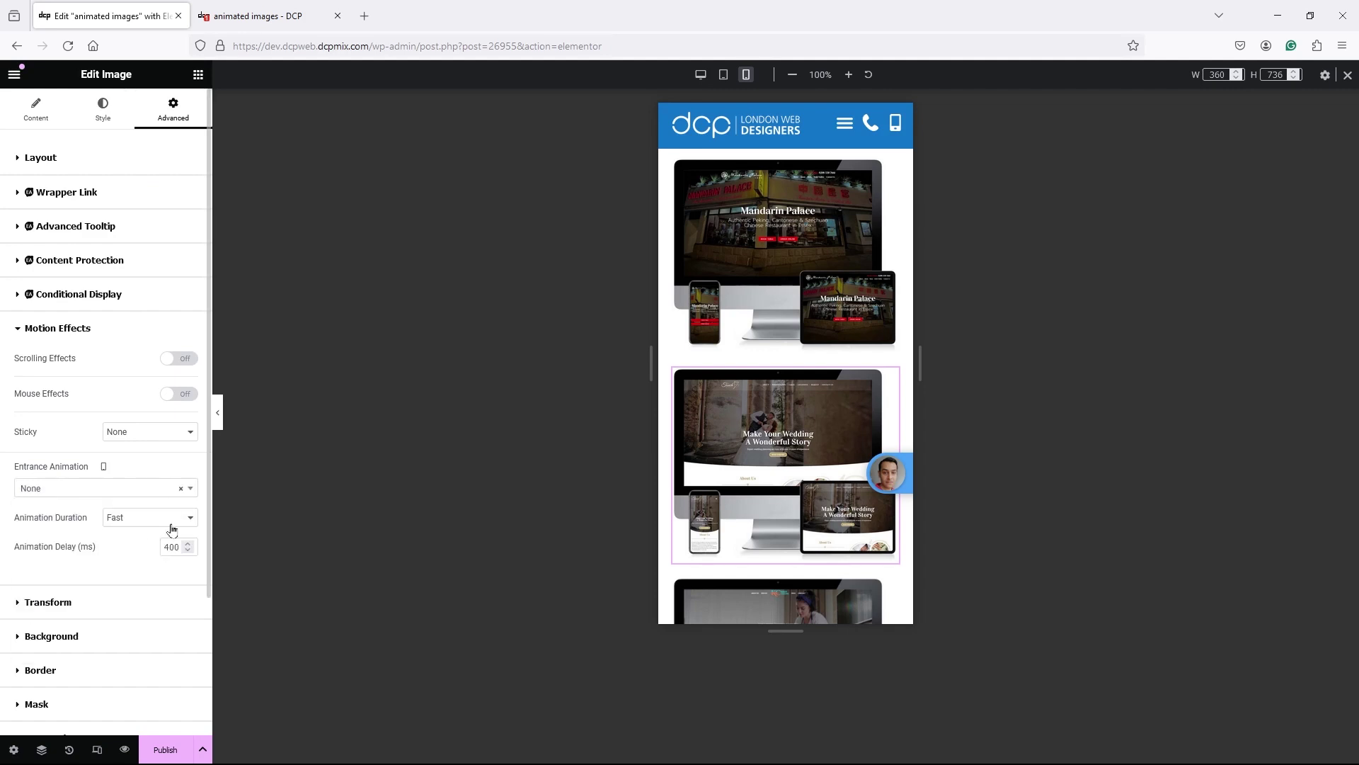
- Set the Mobile Portrait entrance animation of the fourth image, the cleaning company website, to None
left_click(737, 593)
scroll(110, 538, "down", 3)
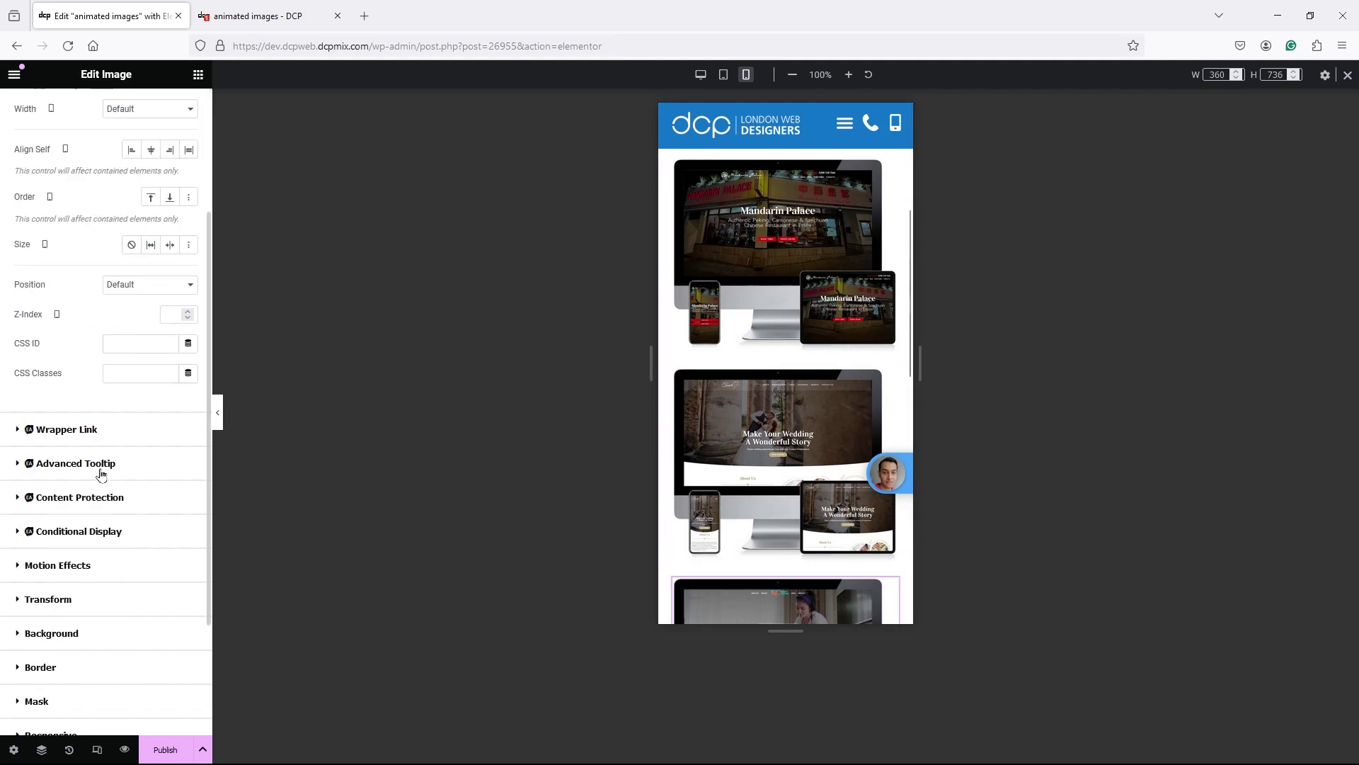
scroll(103, 484, "down", 2)
left_click(78, 471)
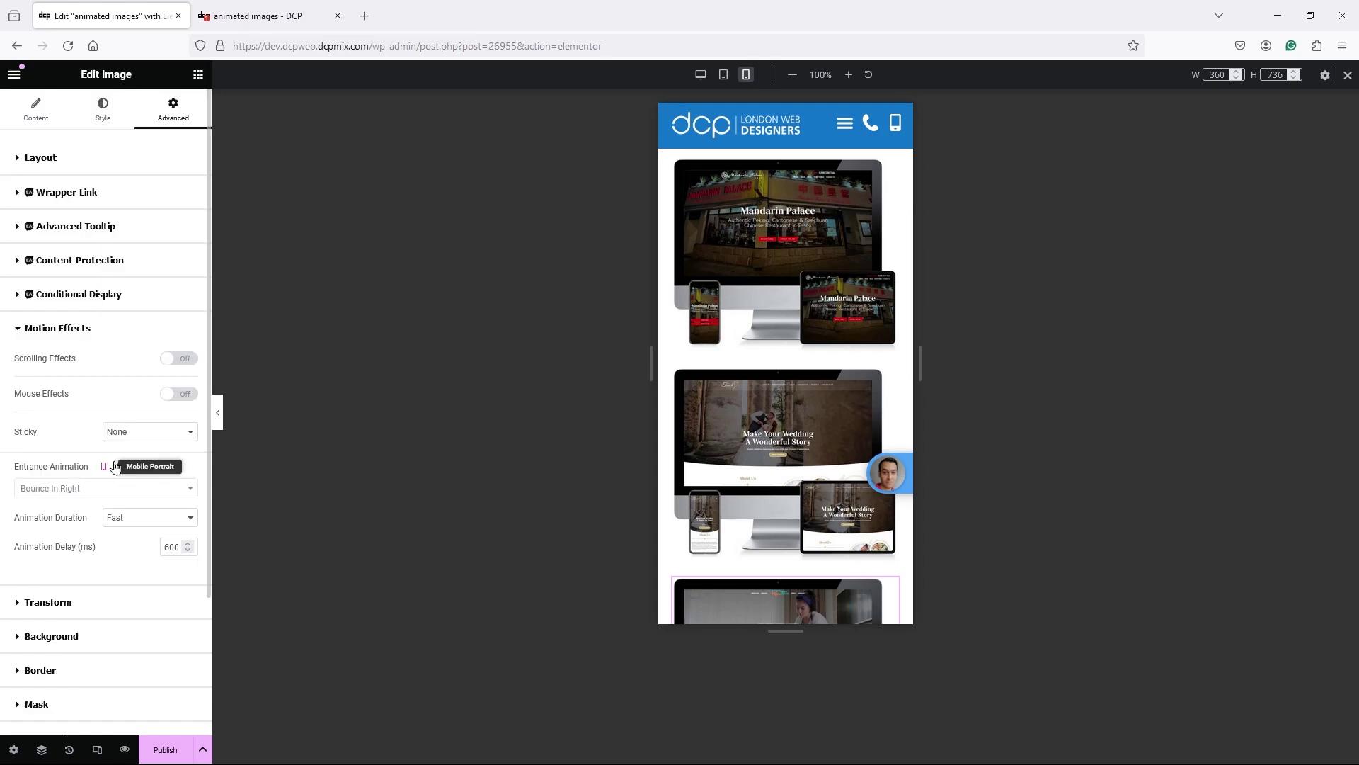
left_click(118, 491)
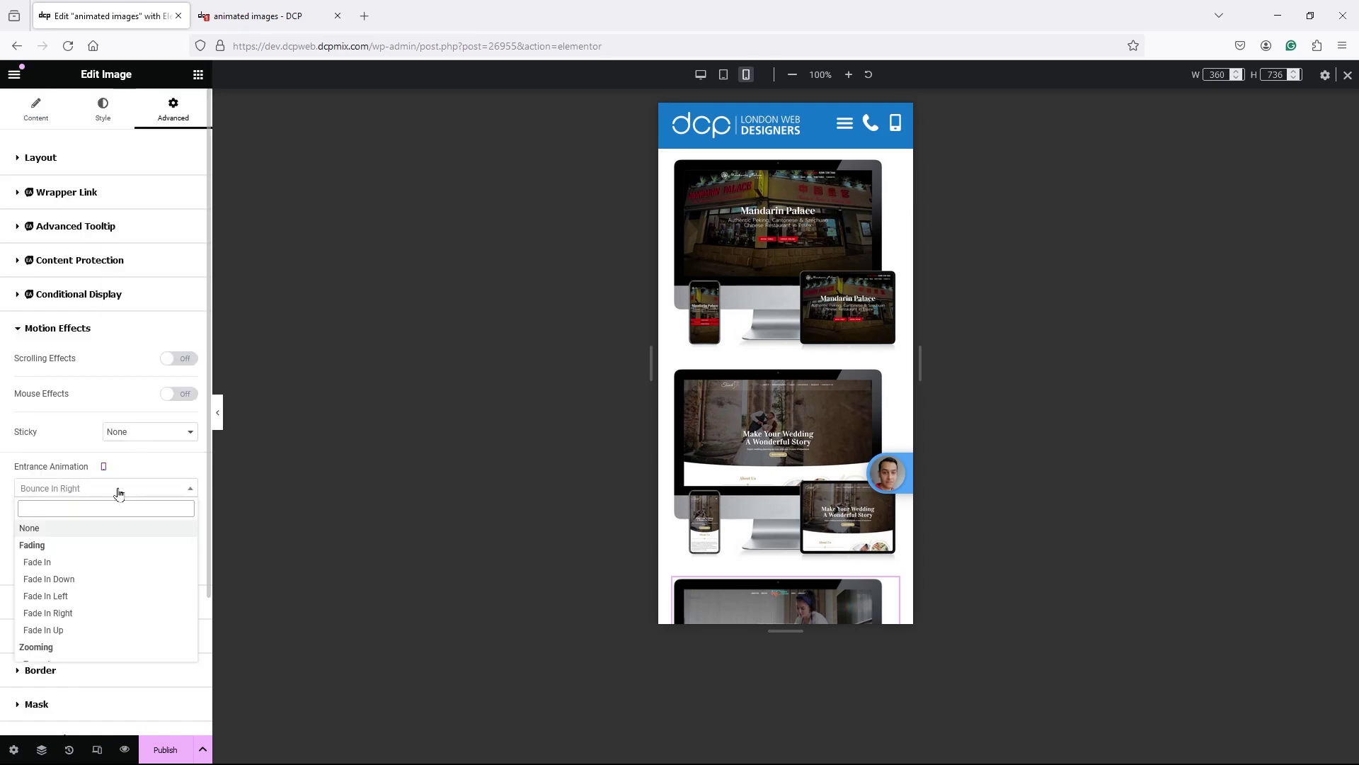
left_click(69, 533)
- Save the draft and return the editing canvas to the desktop view
left_click(203, 749)
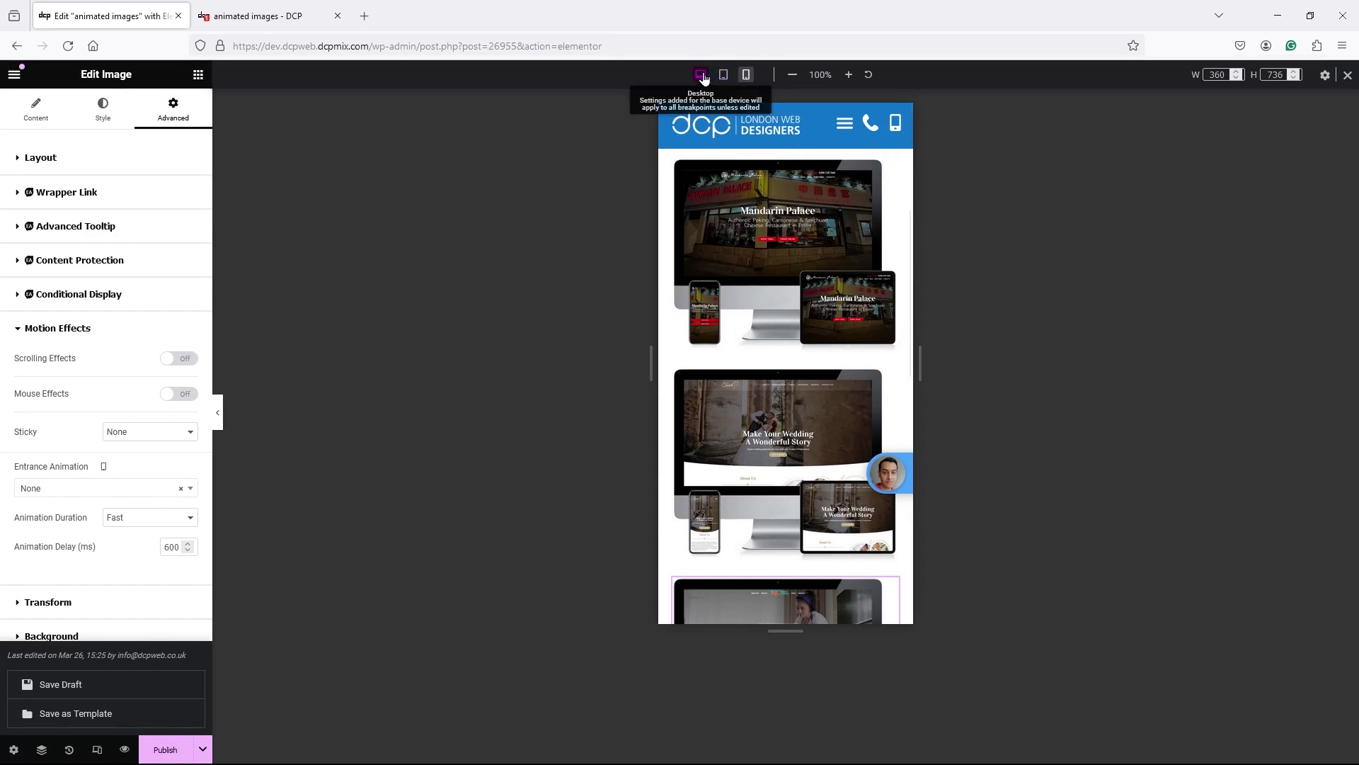
left_click(100, 756)
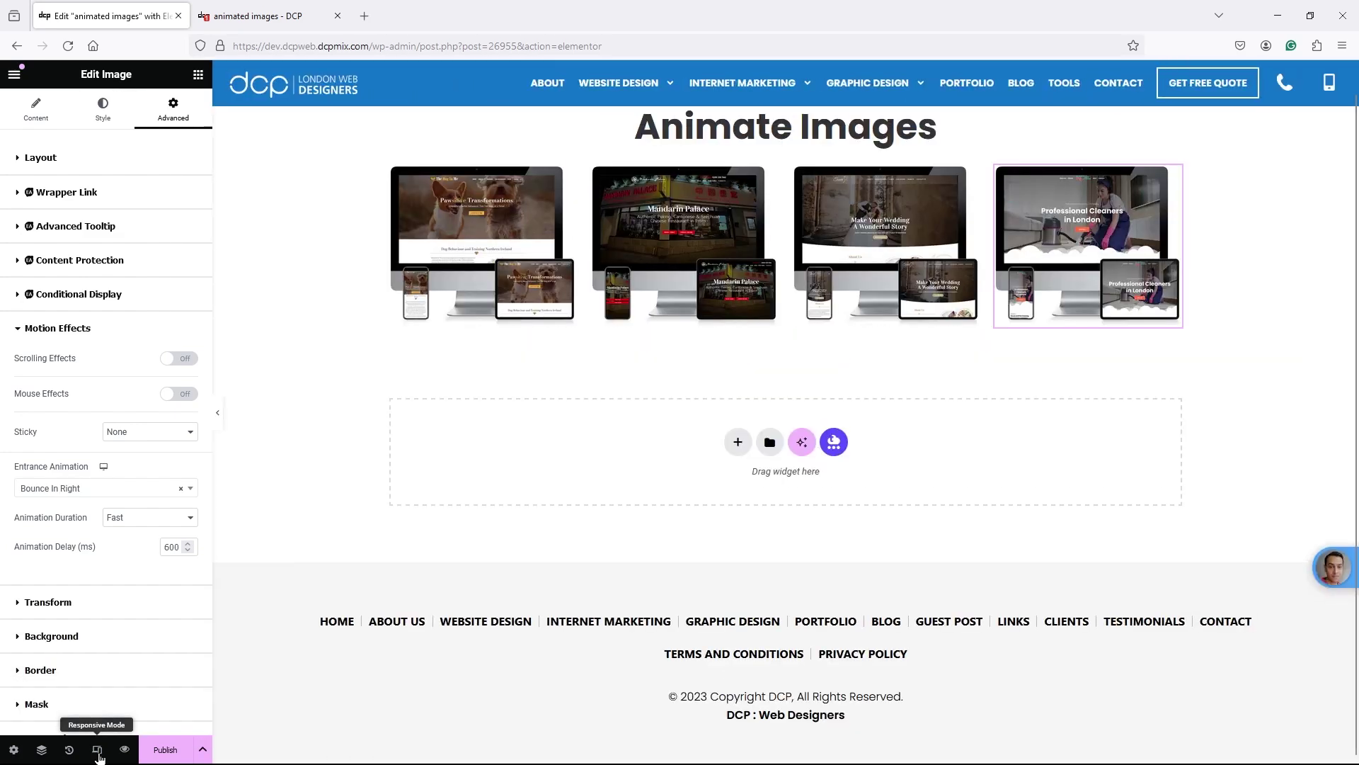
- Use Responsive Mode to view the page at tablet and mobile portrait sizes, ending on desktop
left_click(98, 755)
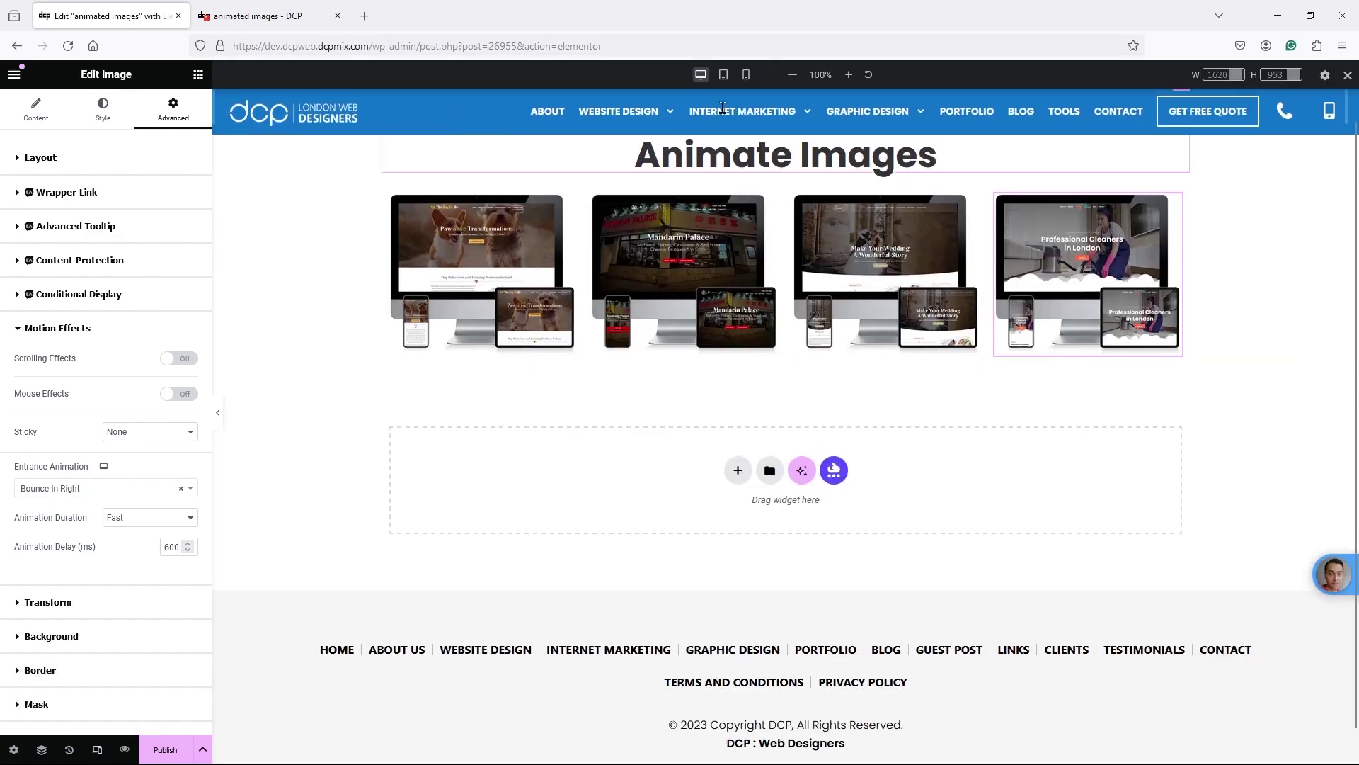
left_click(723, 74)
left_click(746, 74)
left_click(701, 74)
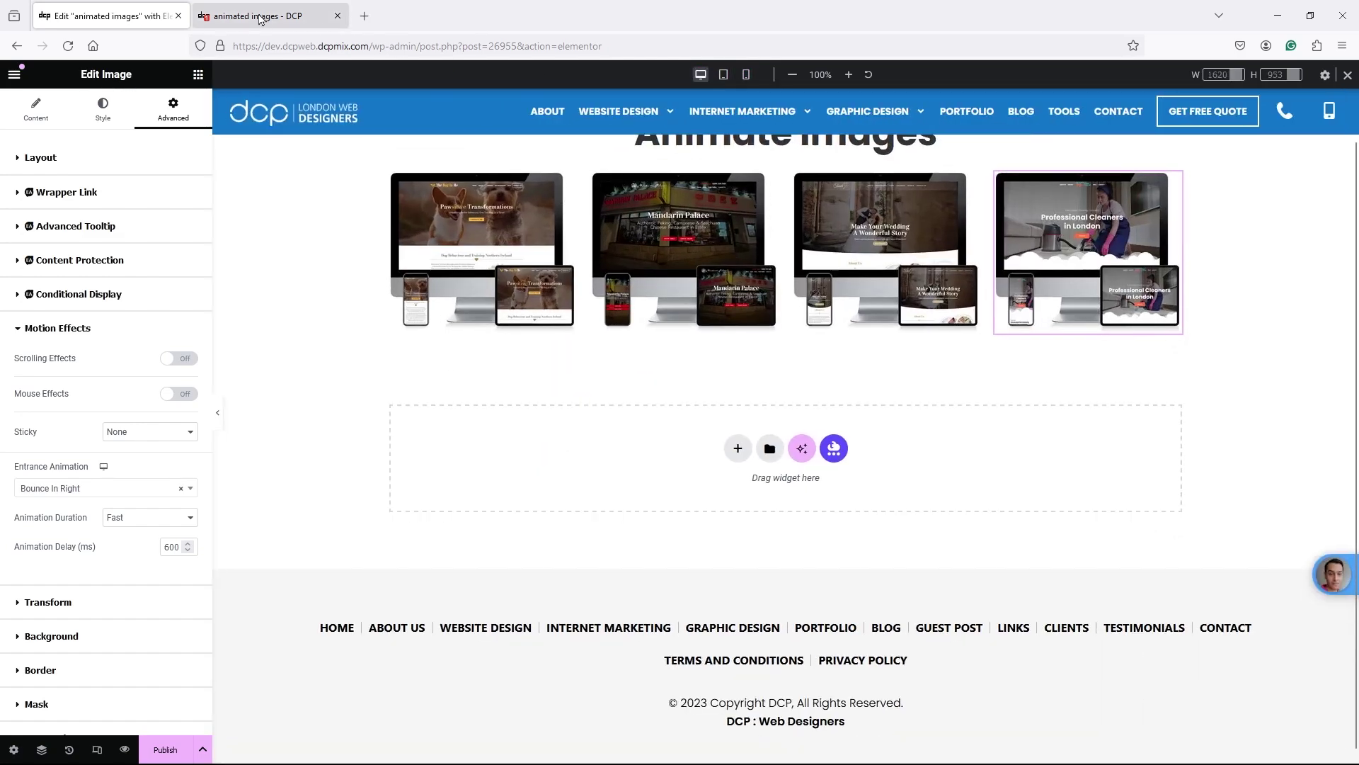
- Reload the page preview in the other tab and narrow the browser window to phone width to check the stacked images for animation
left_click(248, 16)
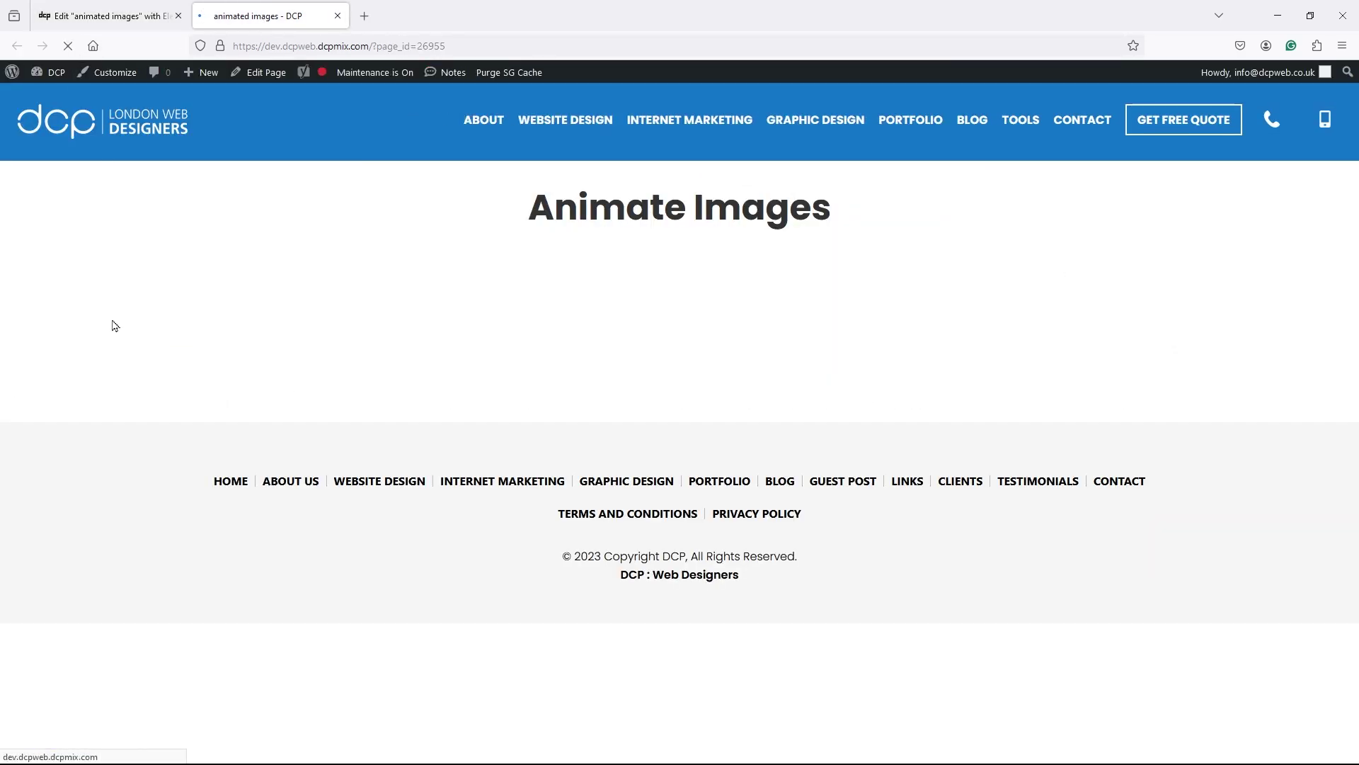
double_click(819, 22)
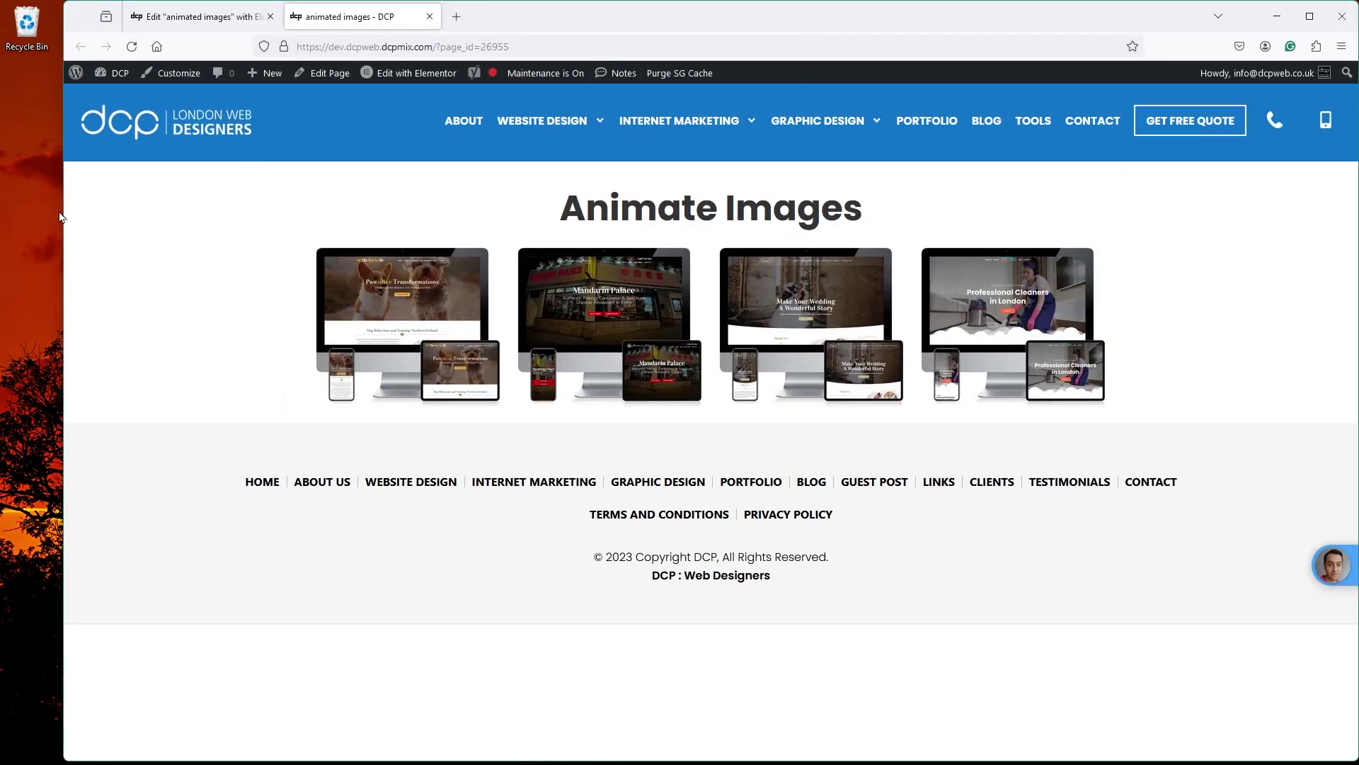
left_click_drag(62, 216, 513, 235)
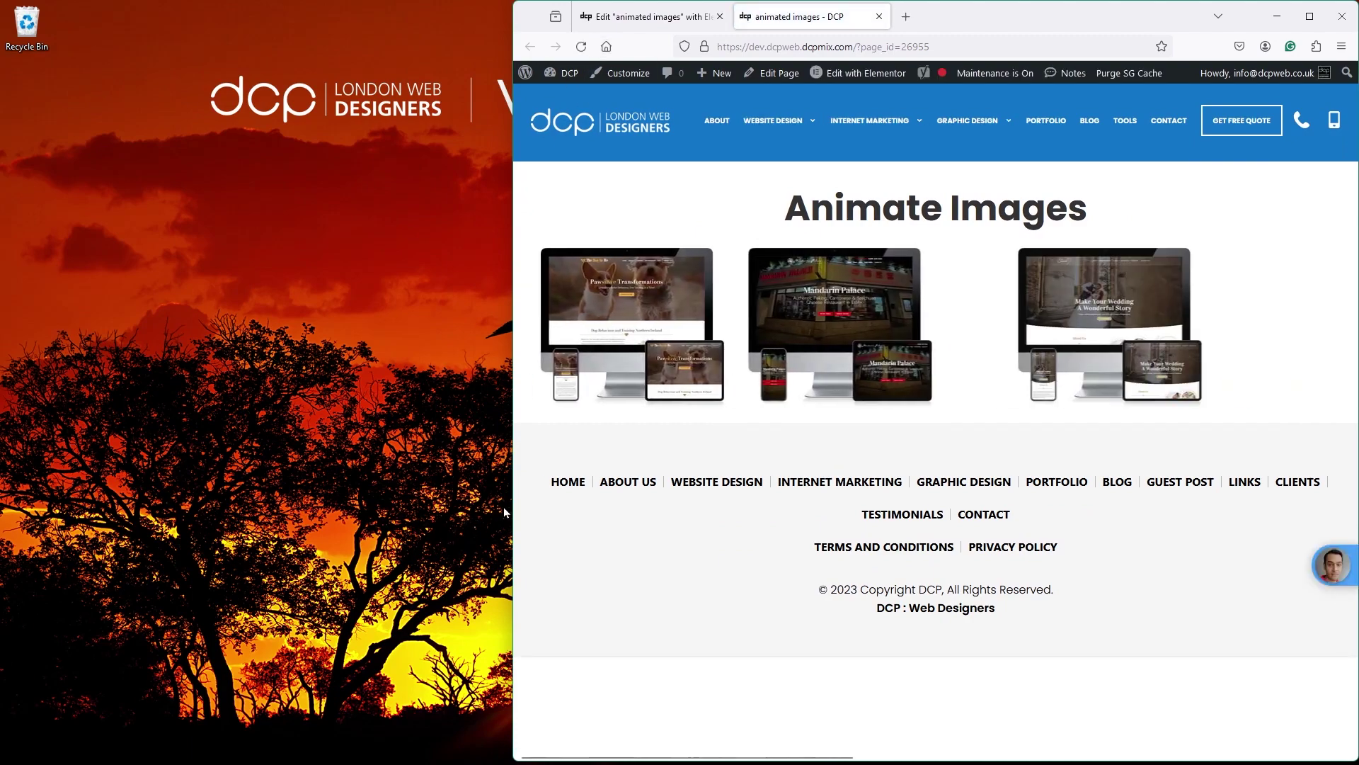
left_click_drag(512, 502, 1038, 500)
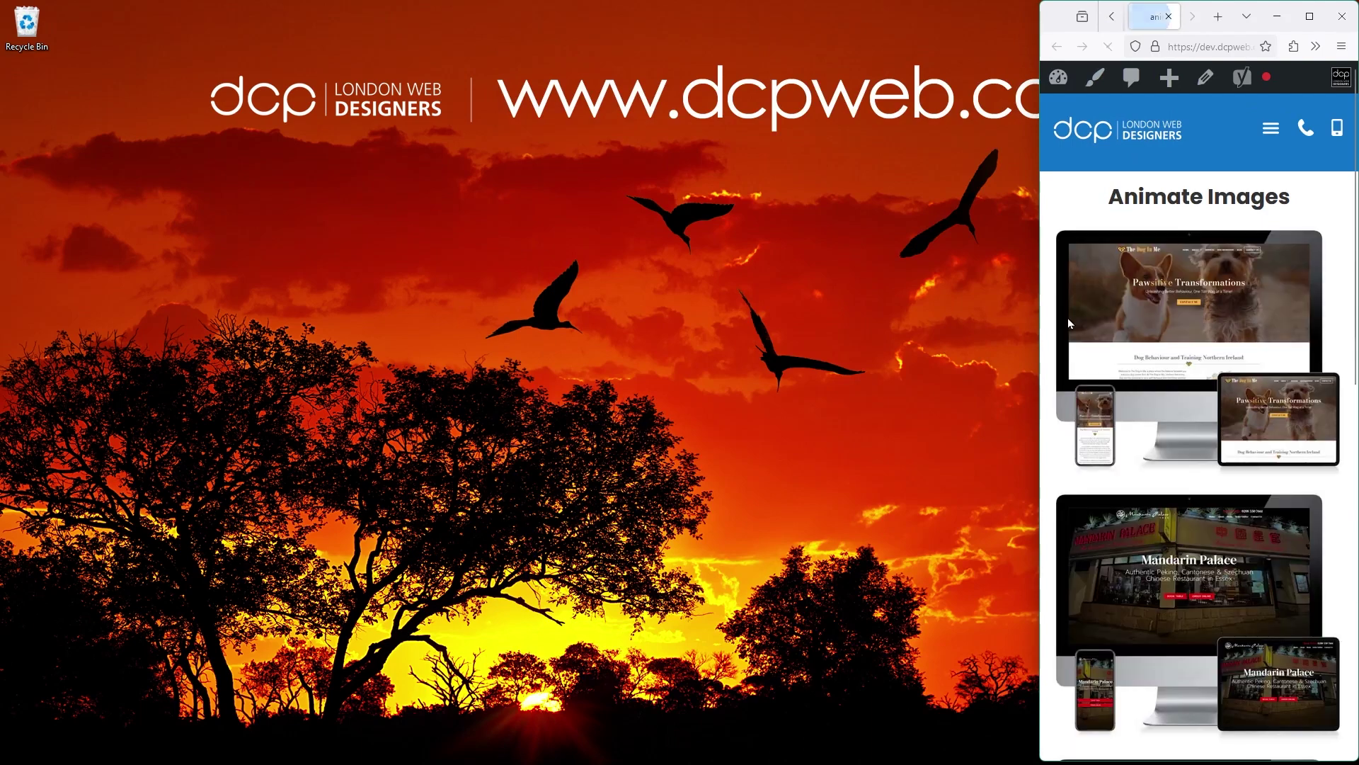
scroll(1144, 302, "down", 10)
scroll(1150, 349, "up", 10)
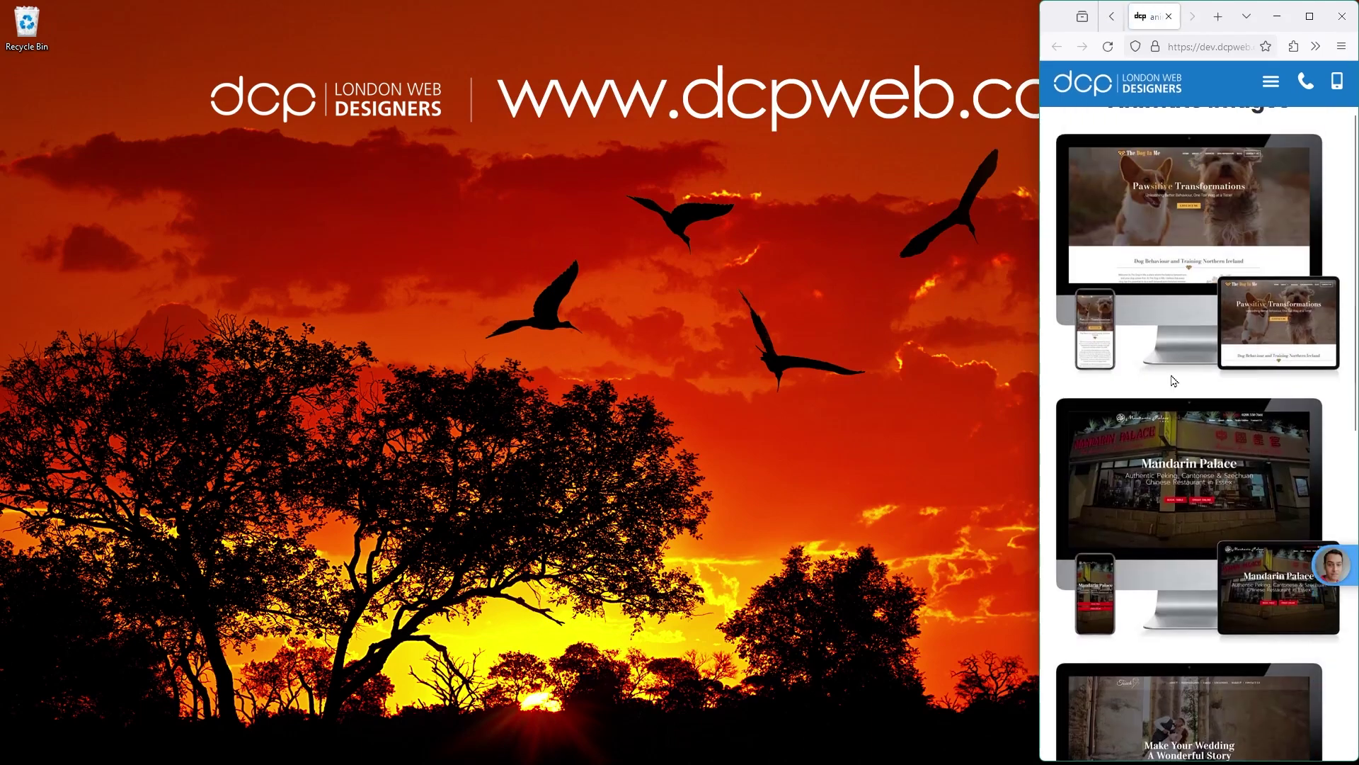
scroll(1148, 348, "down", 5)
scroll(1107, 335, "up", 4)
- Restore the browser window to full screen and return to the animated images page to replay the desktop animations
left_click_drag(1039, 250, 152, 299)
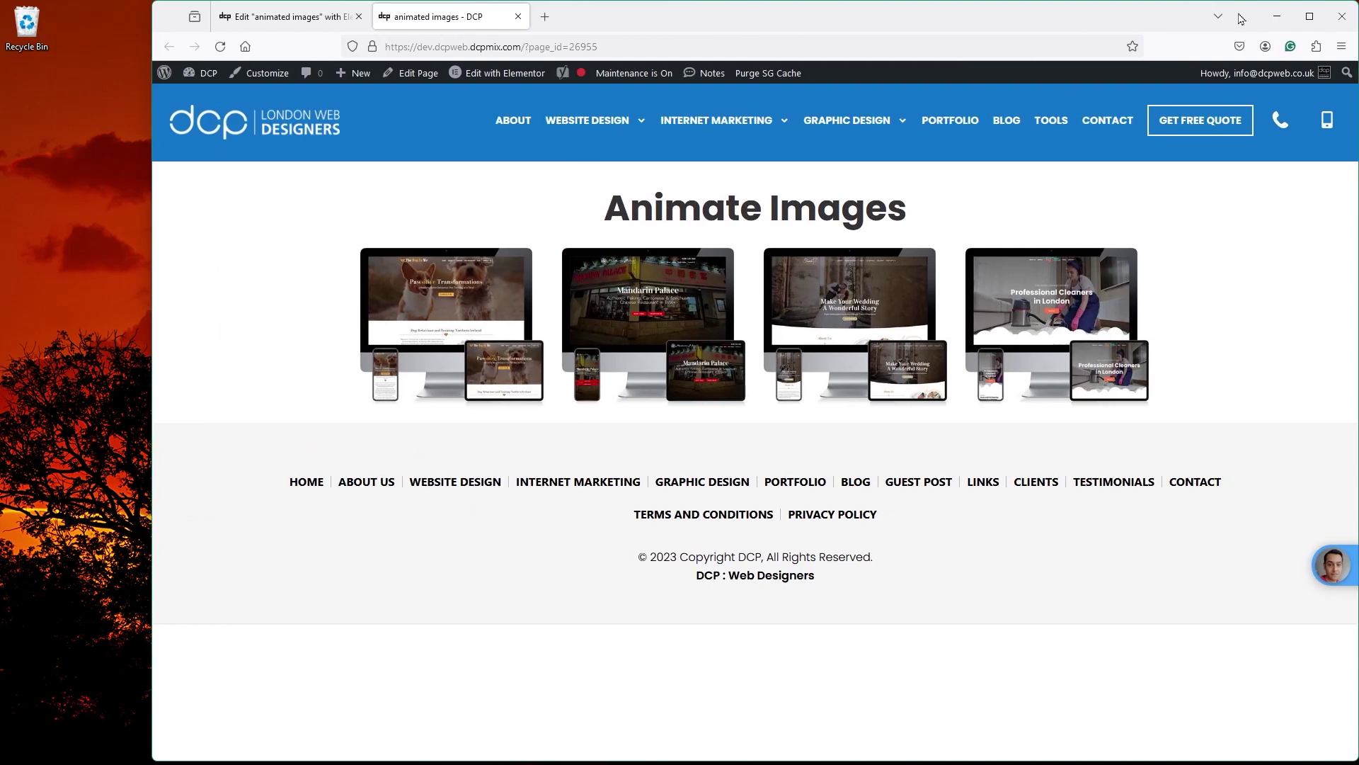
left_click(1305, 22)
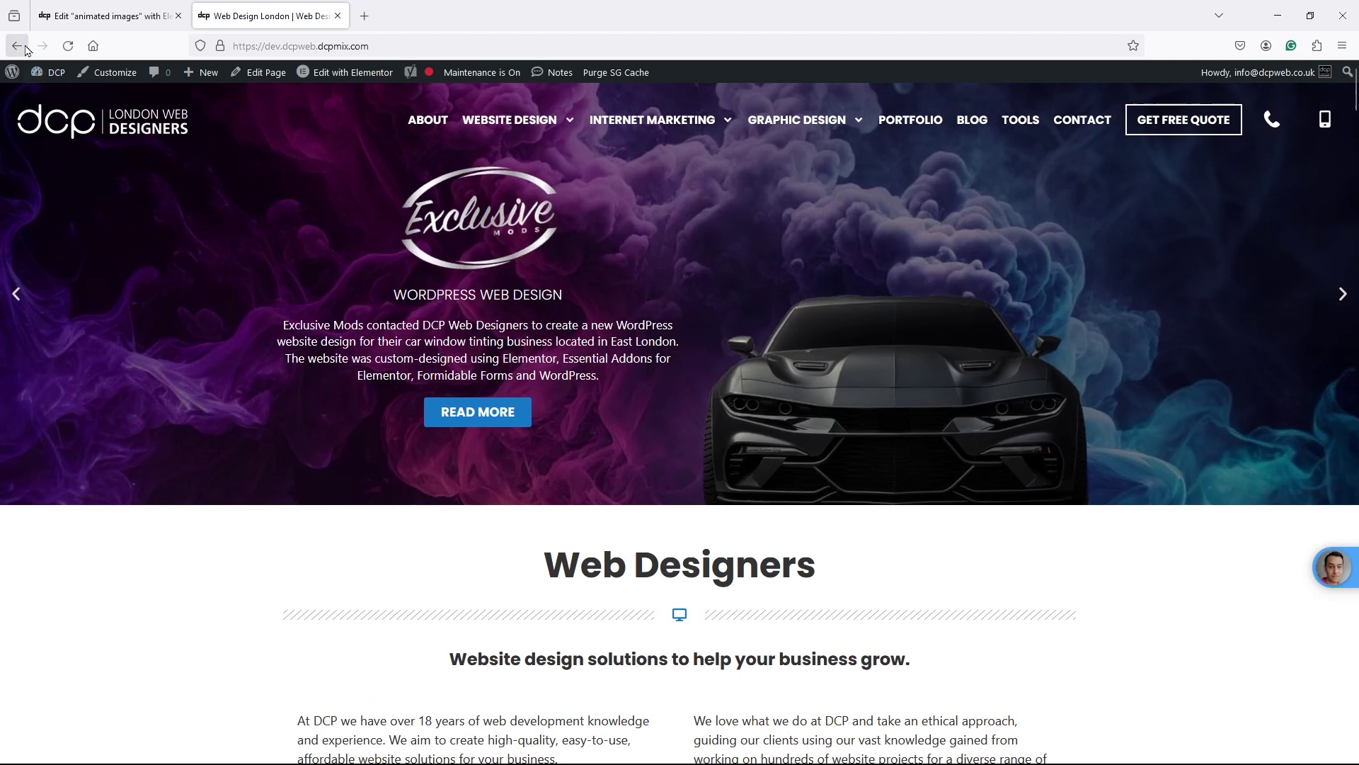
key("alt+Left")
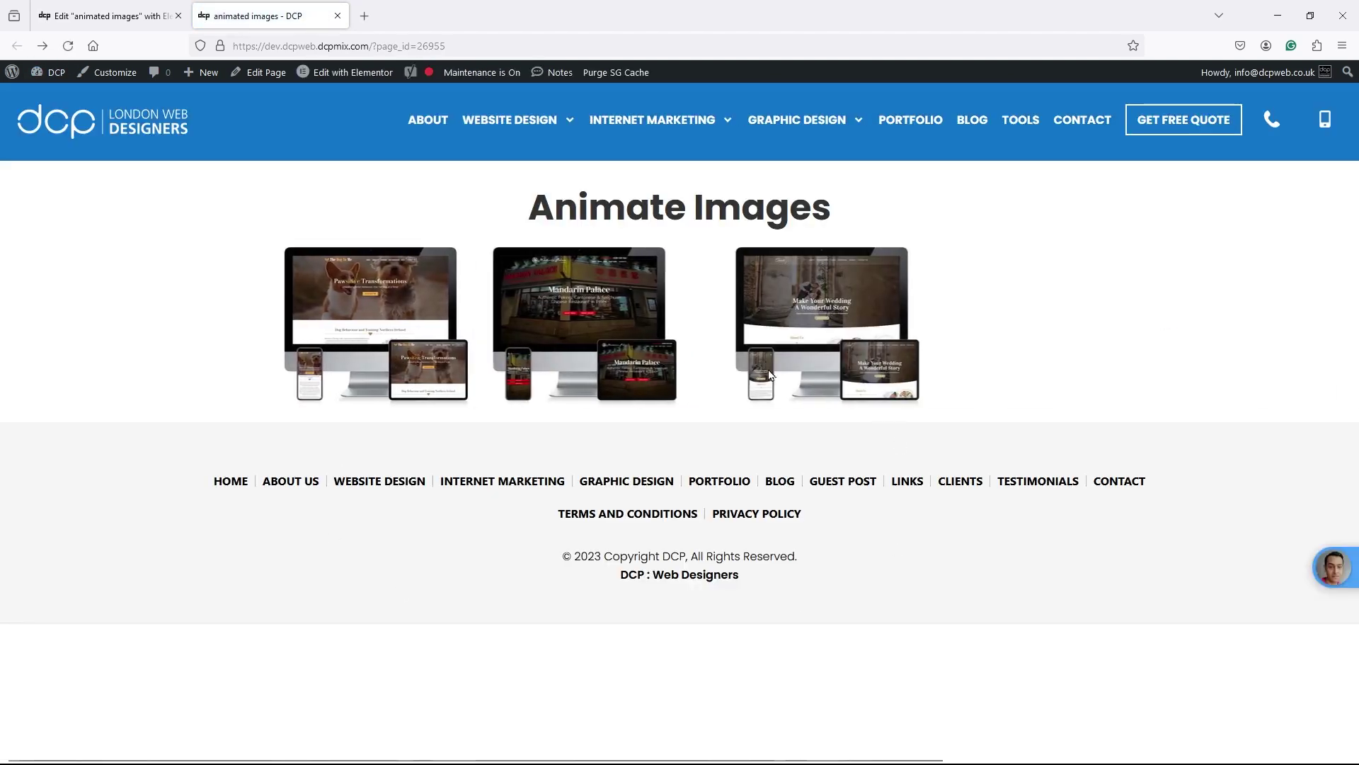
- Return to the editor and preview the first image's entrance animation at Slow and Normal durations, ending on Fast
left_click(110, 21)
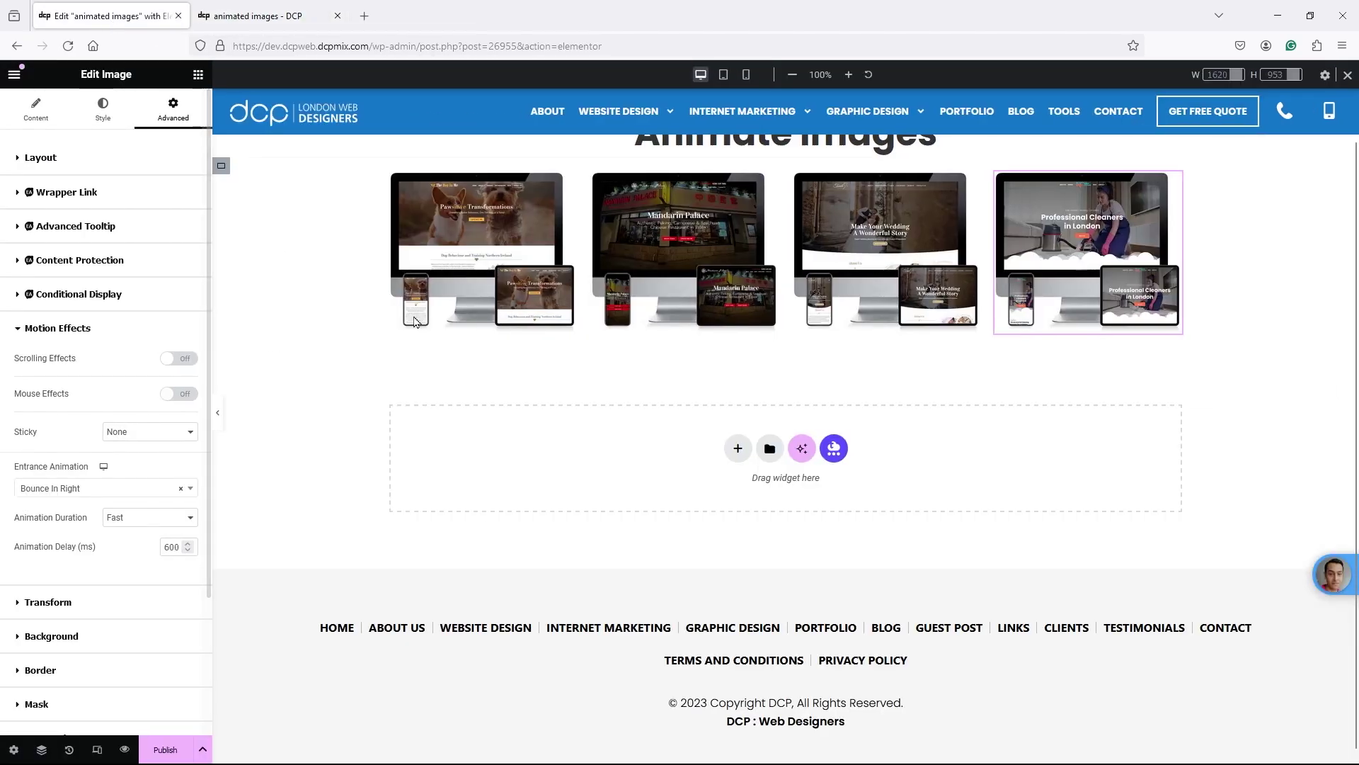
left_click(414, 321)
scroll(88, 460, "down", 3)
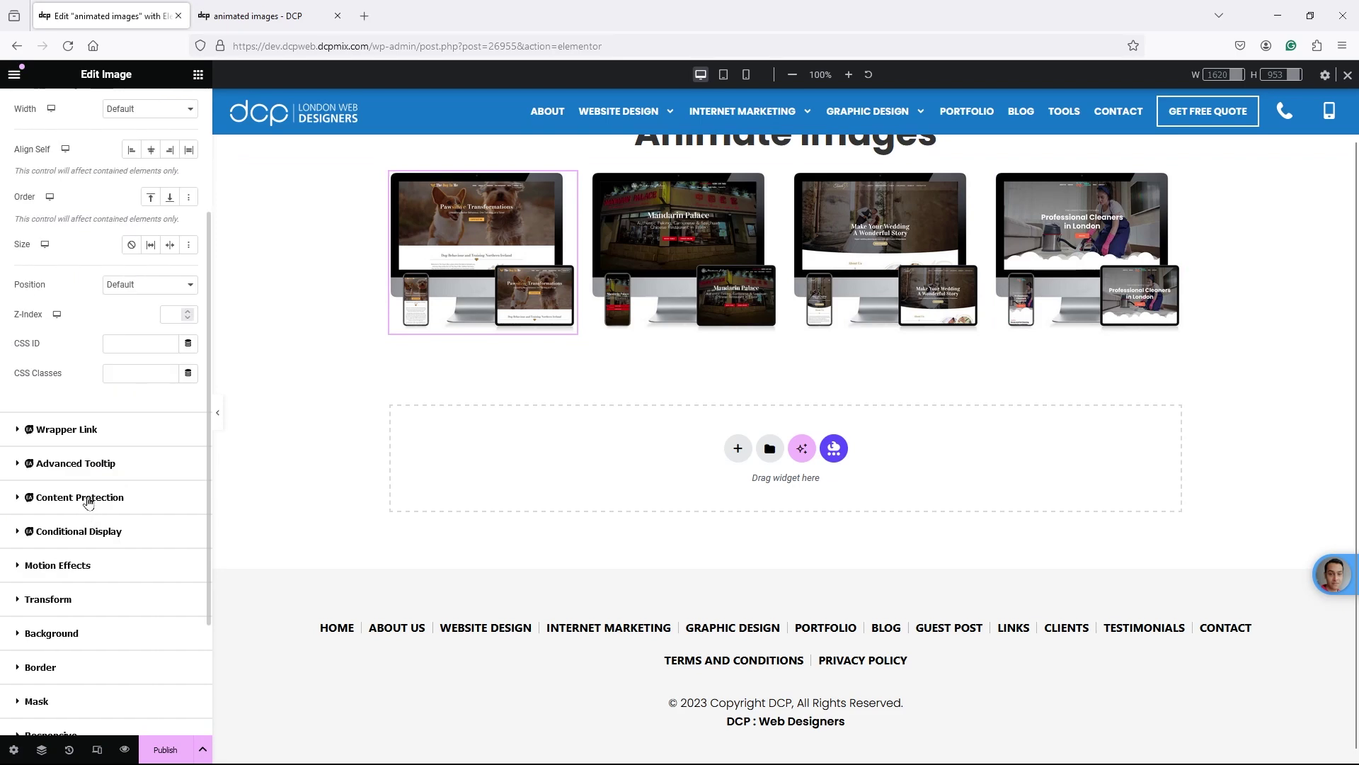
scroll(91, 376, "down", 3)
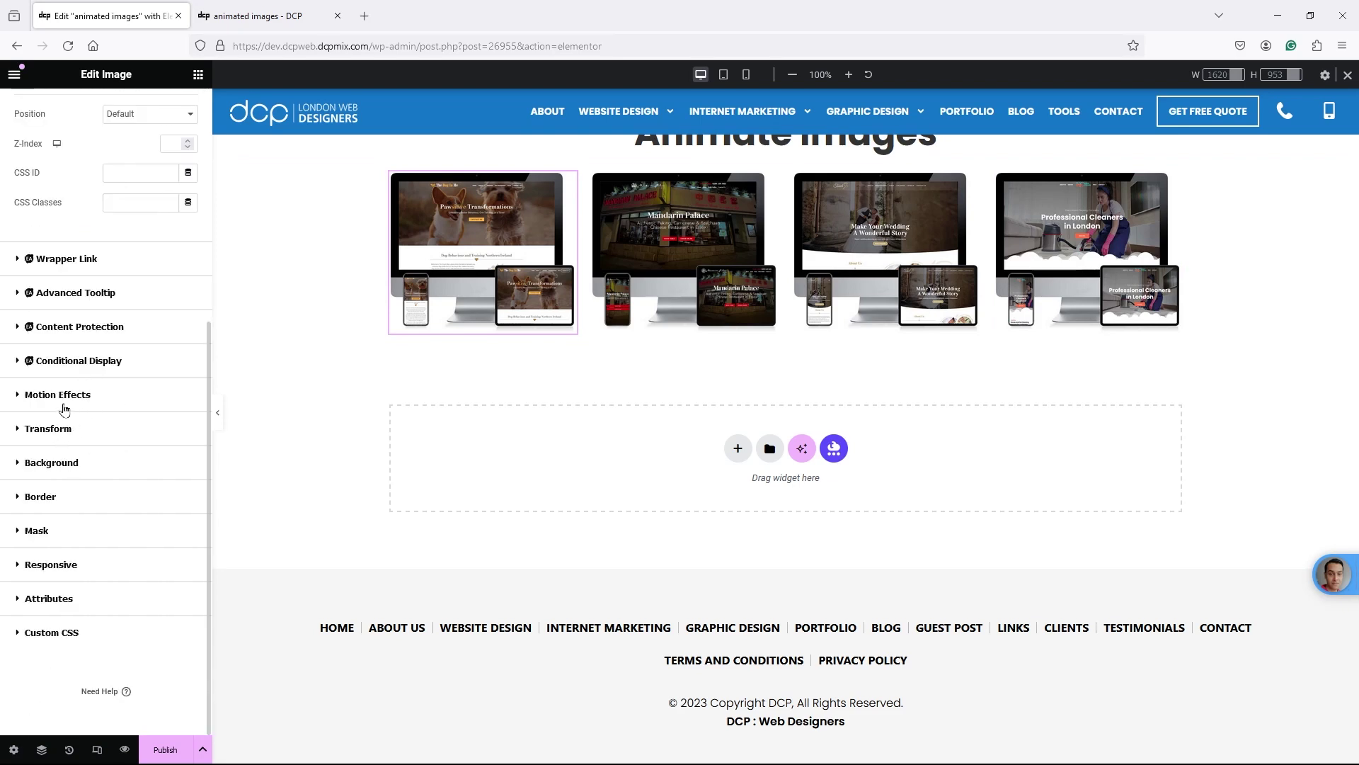
left_click(63, 398)
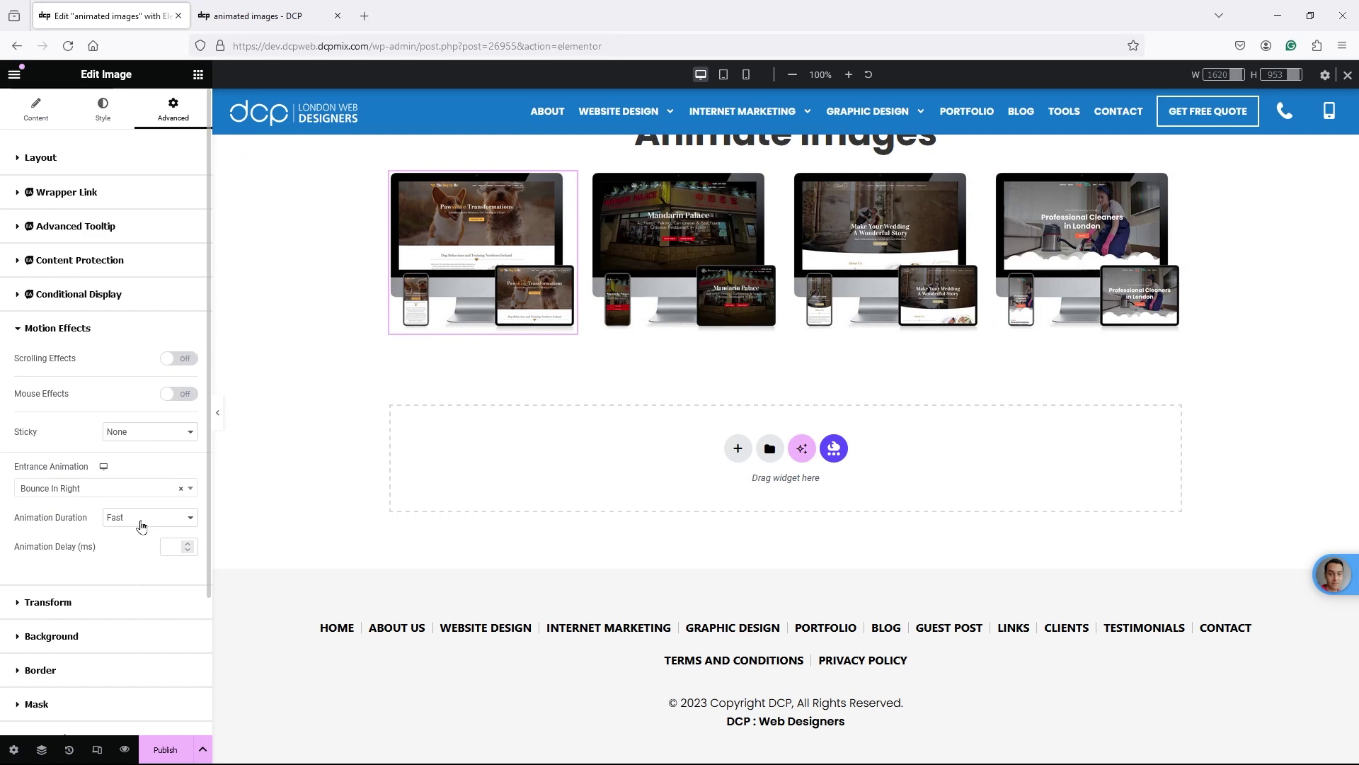
left_click(134, 540)
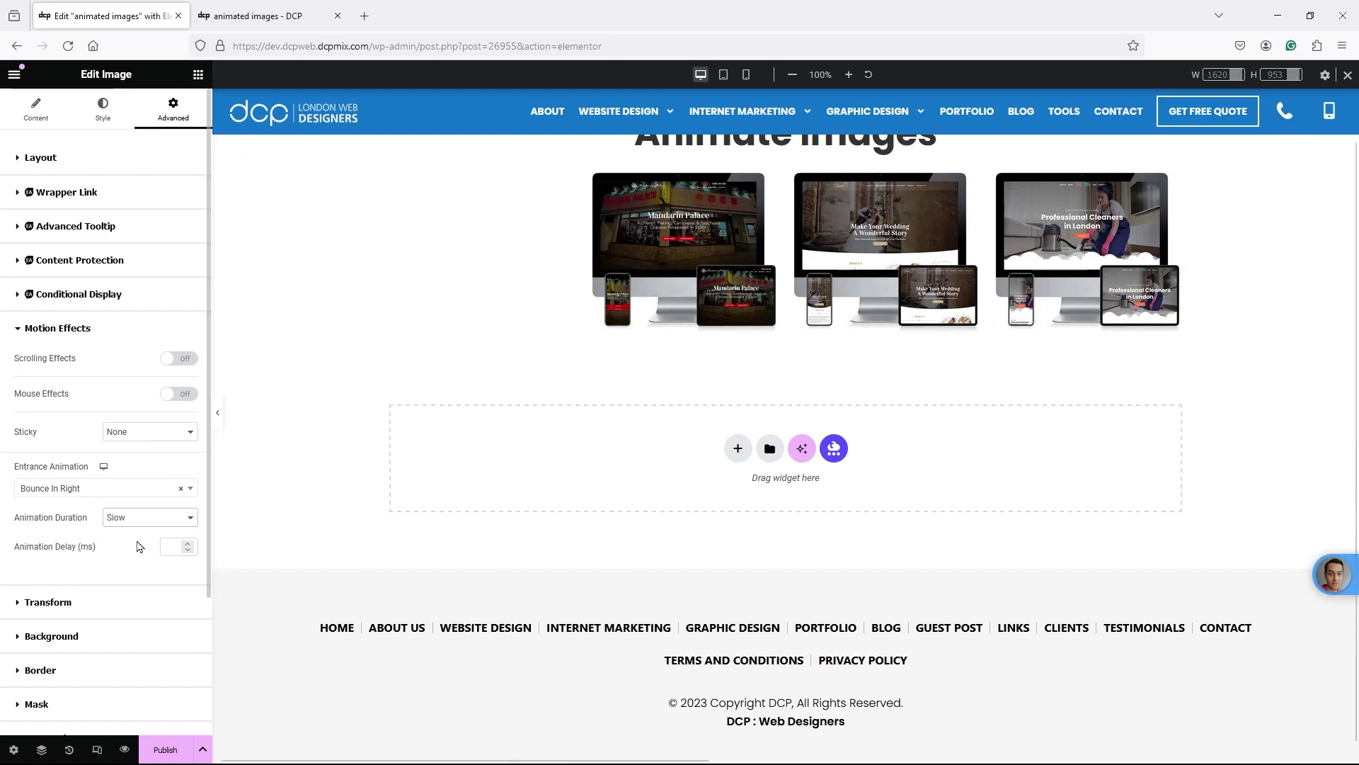
left_click(146, 520)
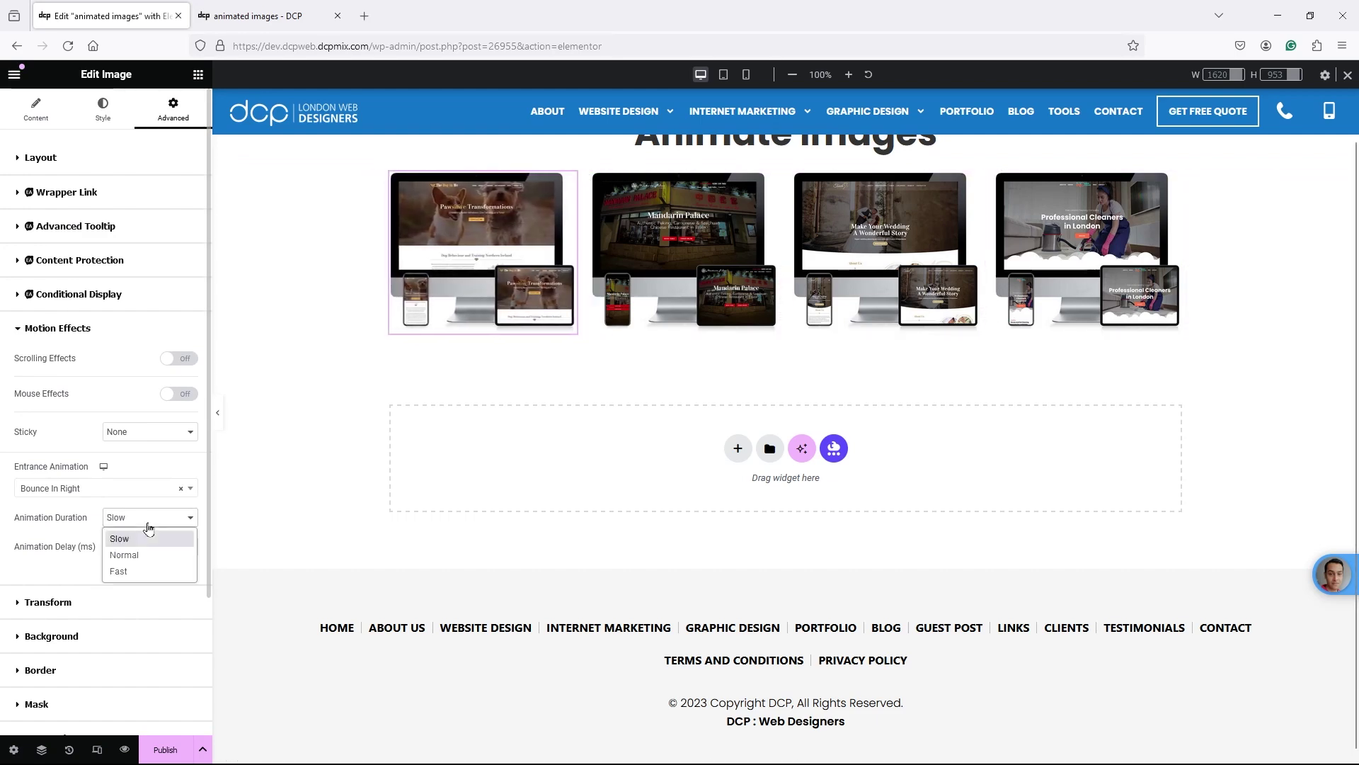
left_click(147, 554)
left_click(138, 521)
left_click(137, 540)
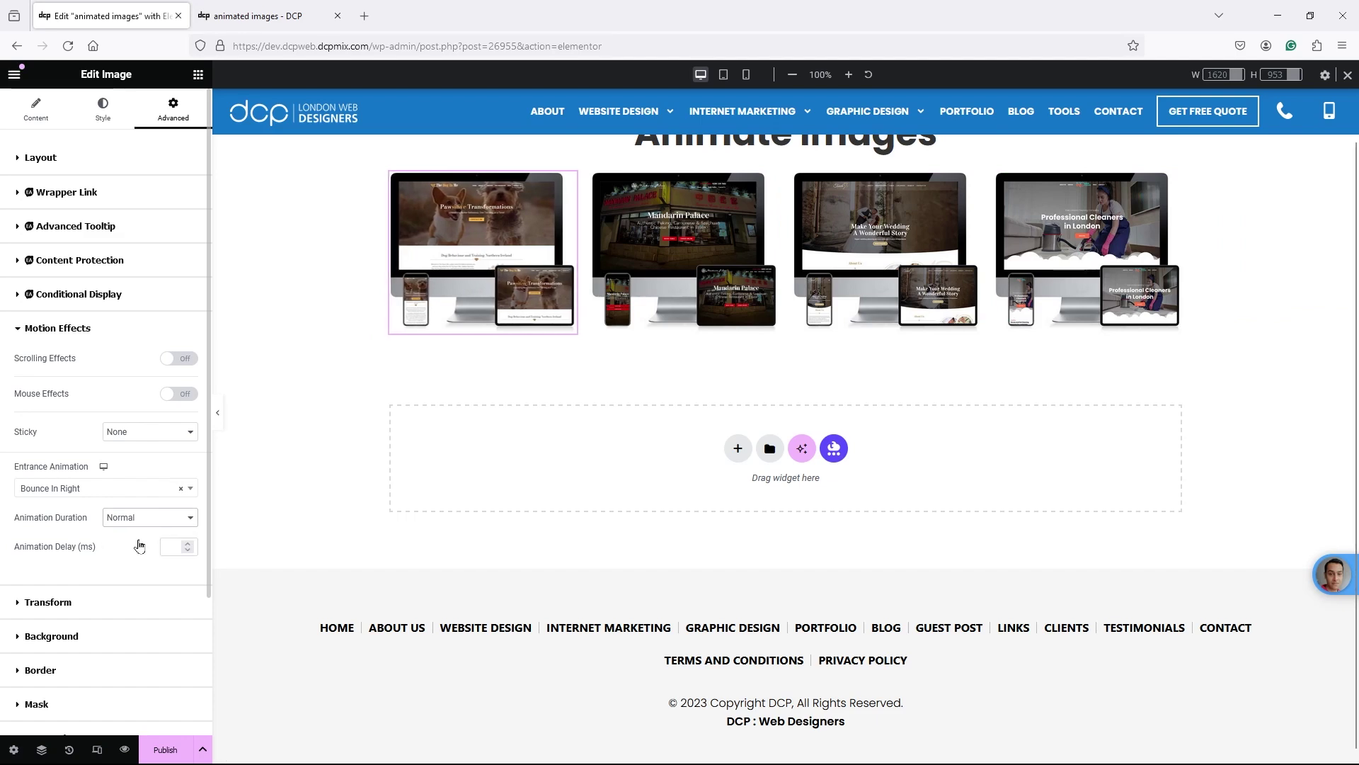
left_click(139, 523)
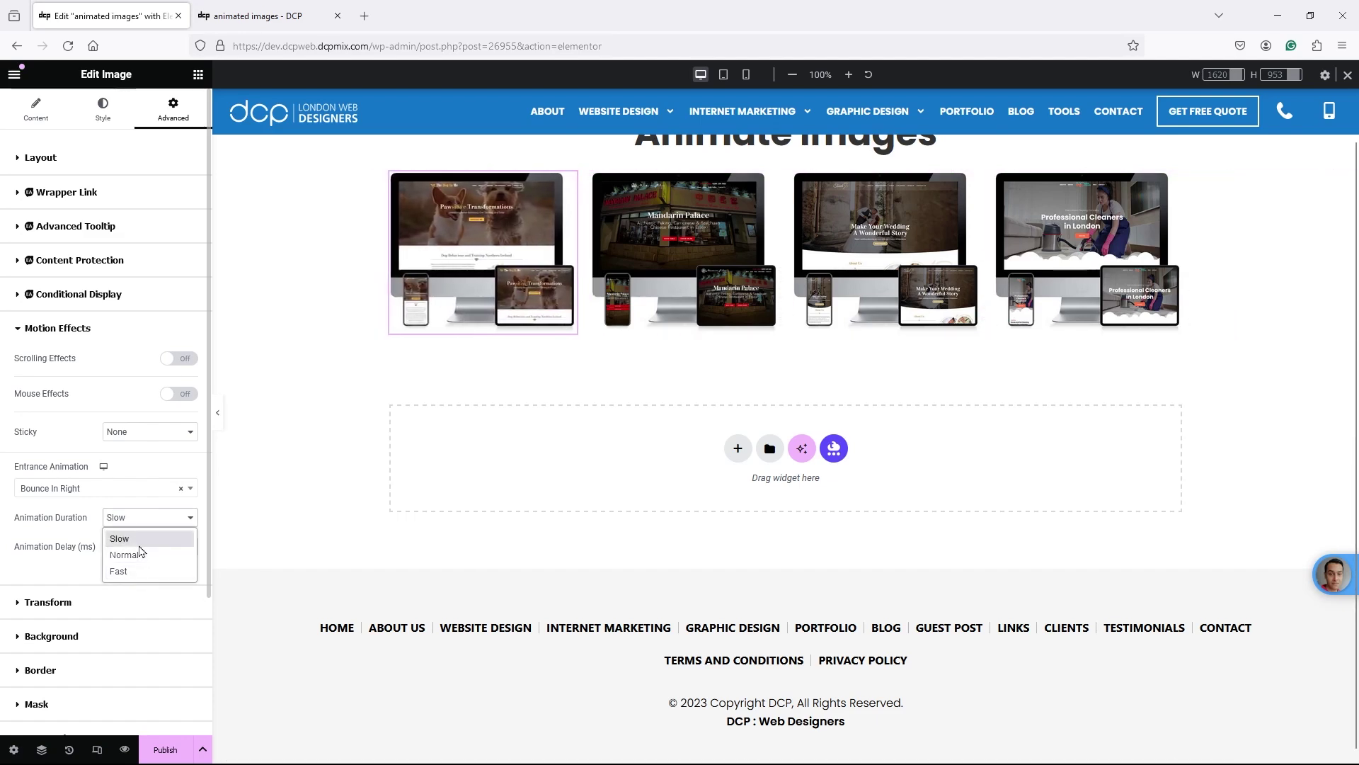
left_click(145, 571)
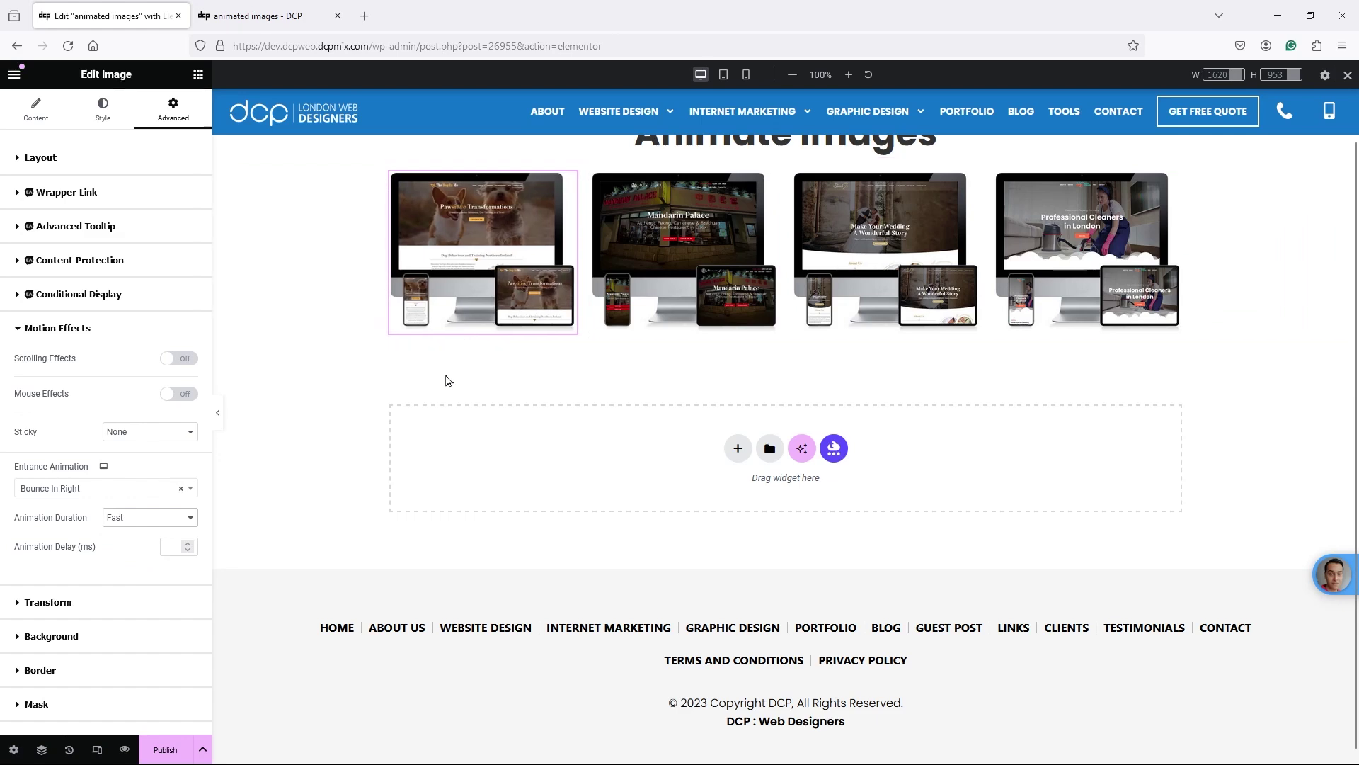
- Save the animated images page as a draft
scroll(442, 318, "up", 1)
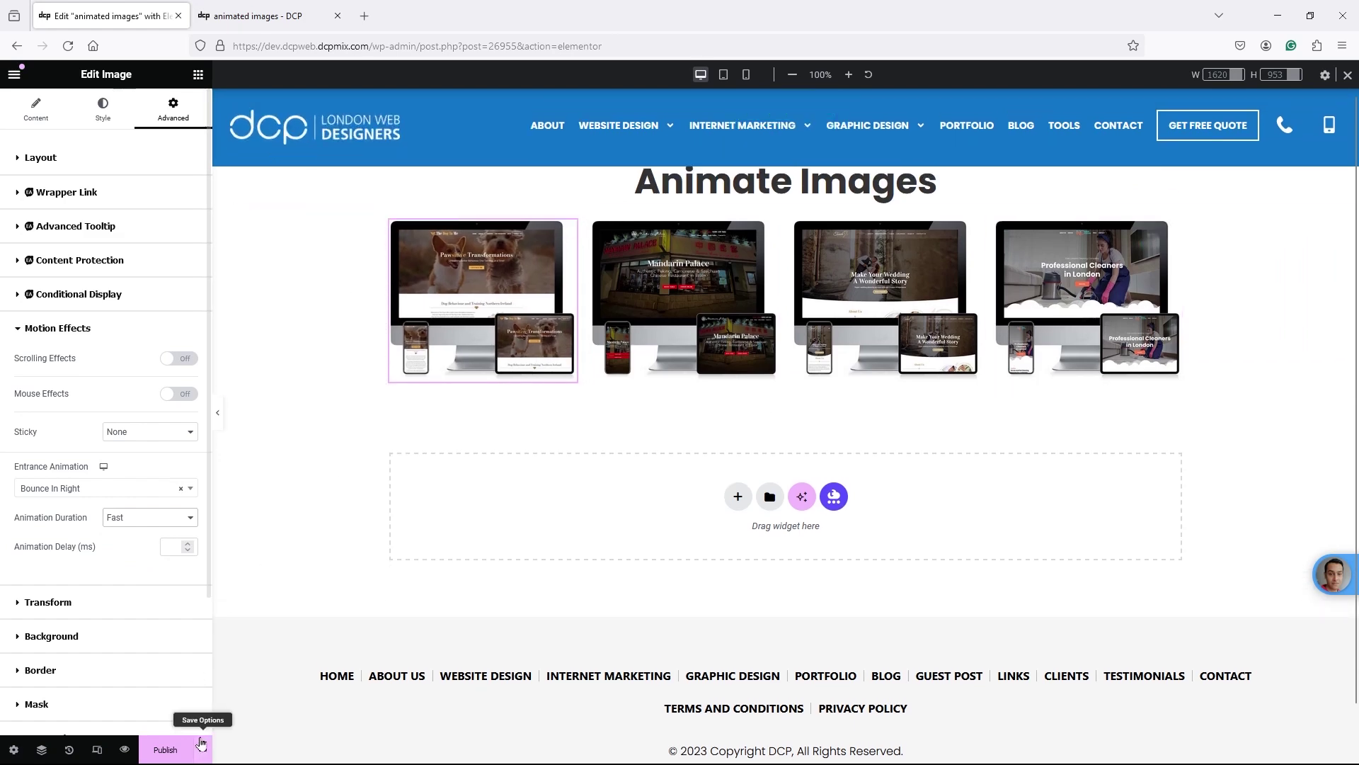
left_click(203, 749)
left_click(160, 698)
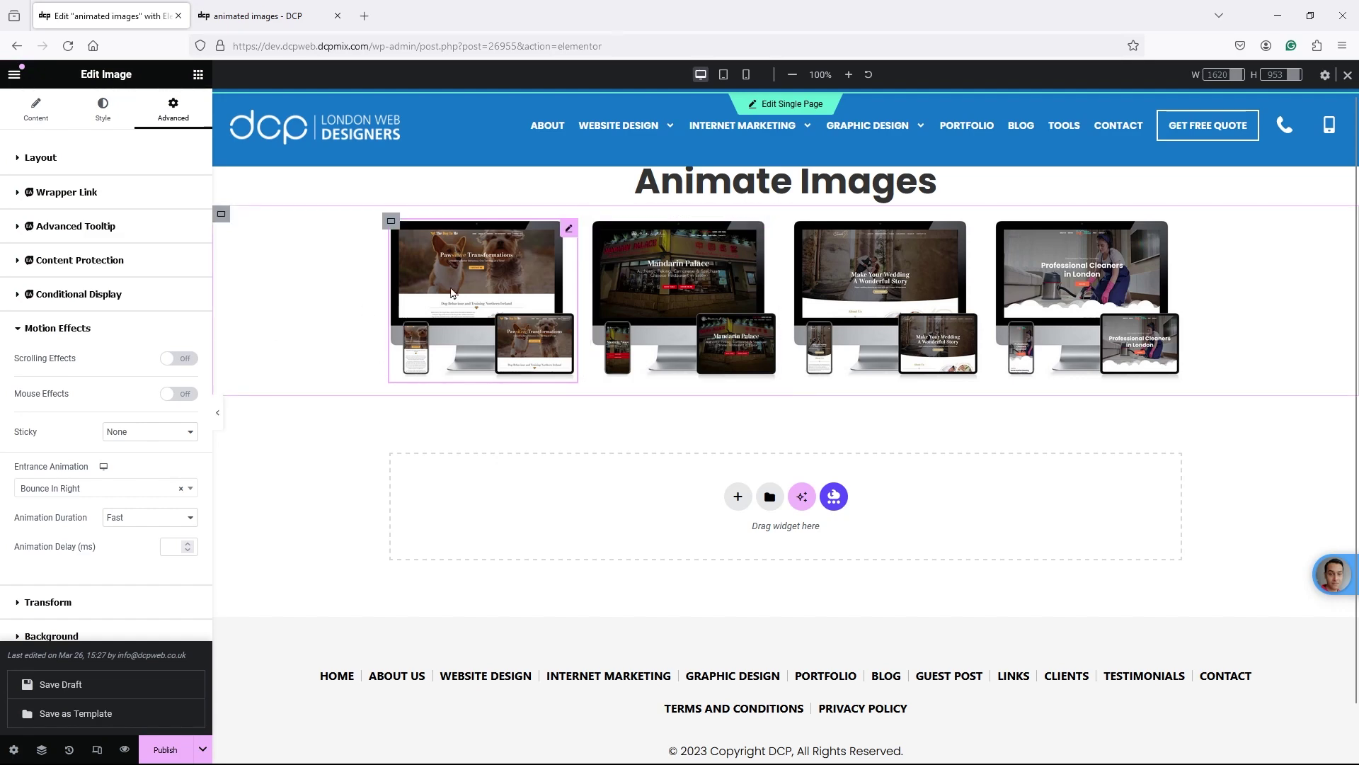
scroll(441, 340, "down", 1)
scroll(440, 341, "up", 1)
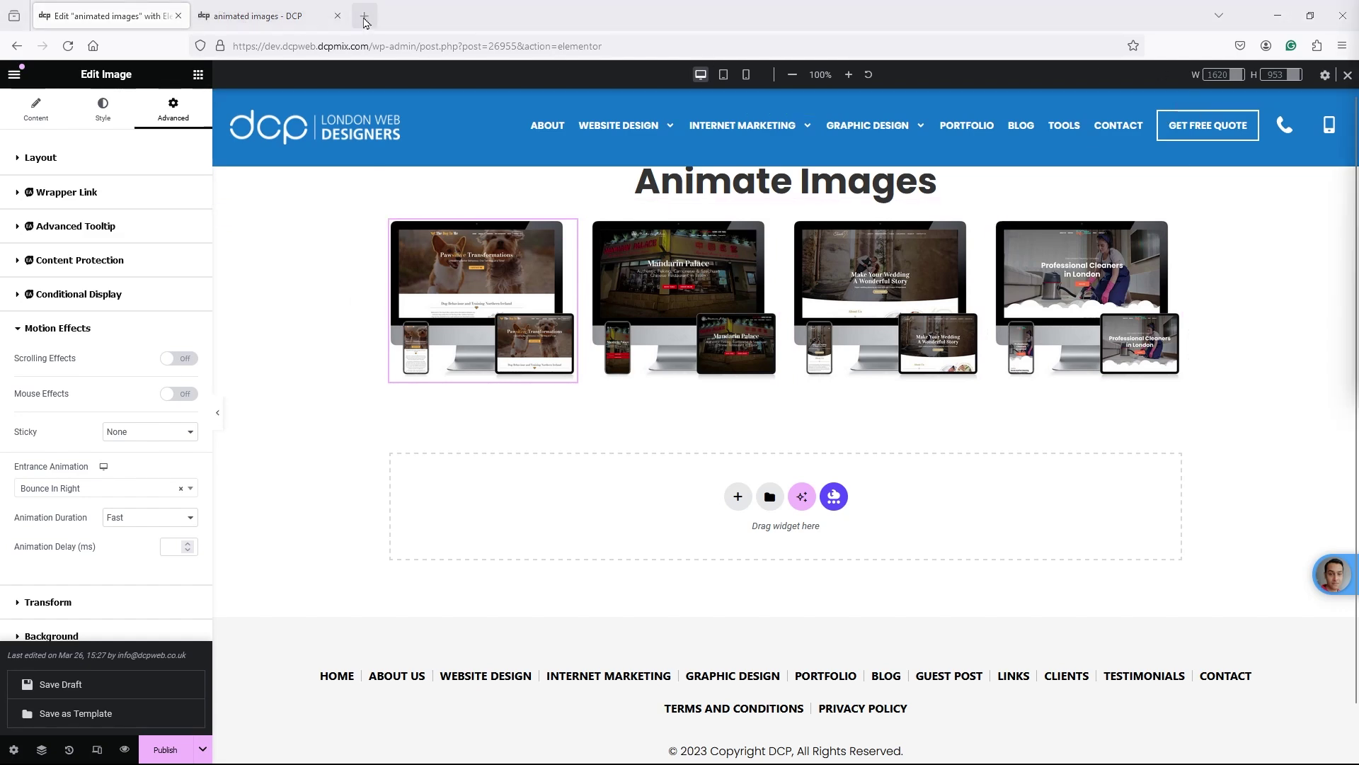
left_click(364, 15)
type("https://acen-solar.co.uk/")
key("Return")
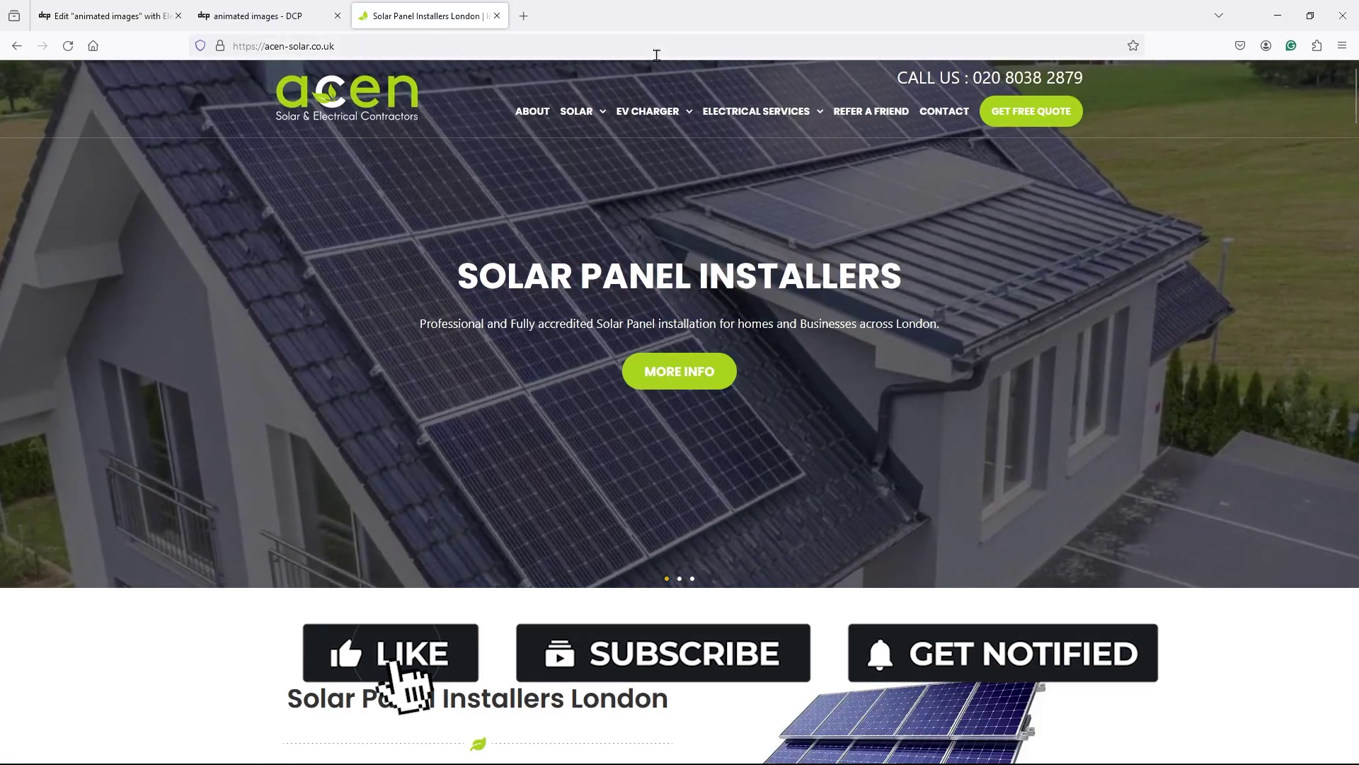
scroll(552, 381, "down", 4)
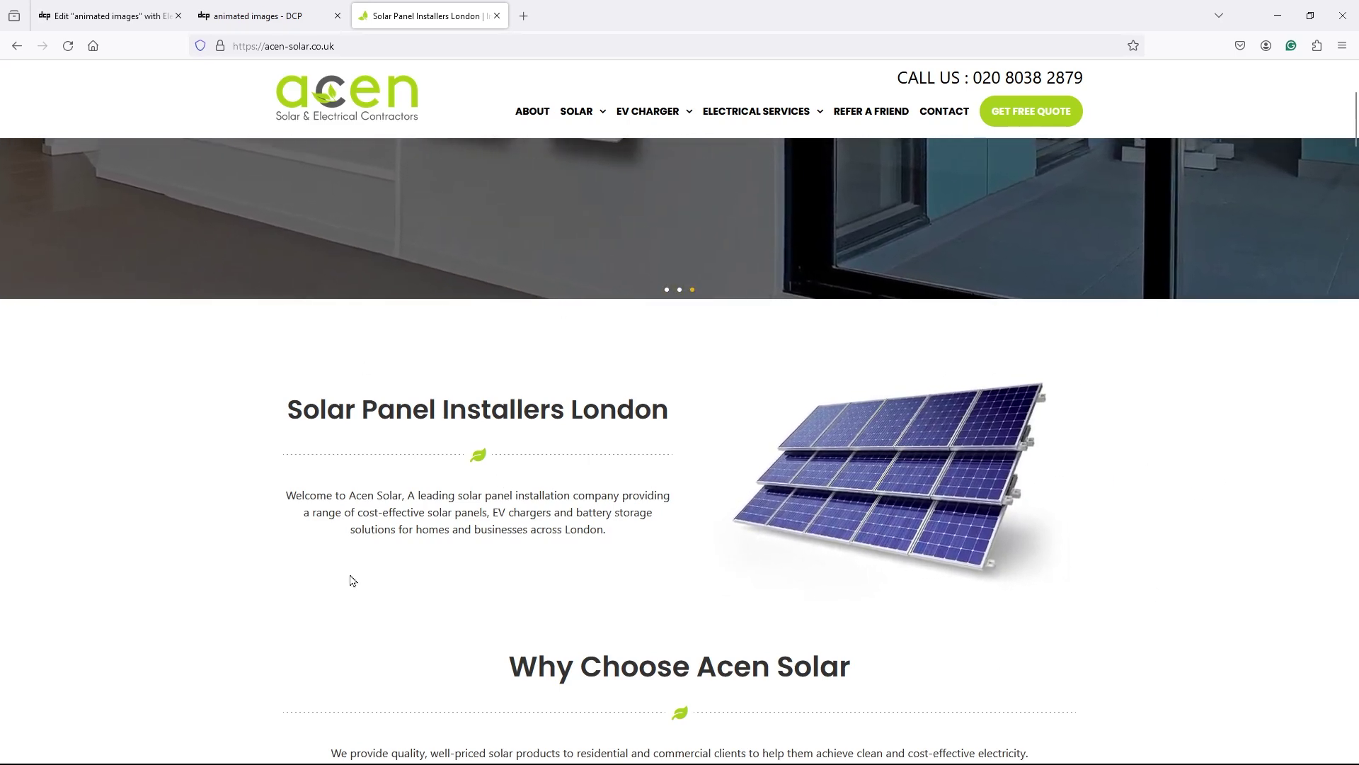
scroll(326, 485, "down", 3)
scroll(327, 488, "down", 14)
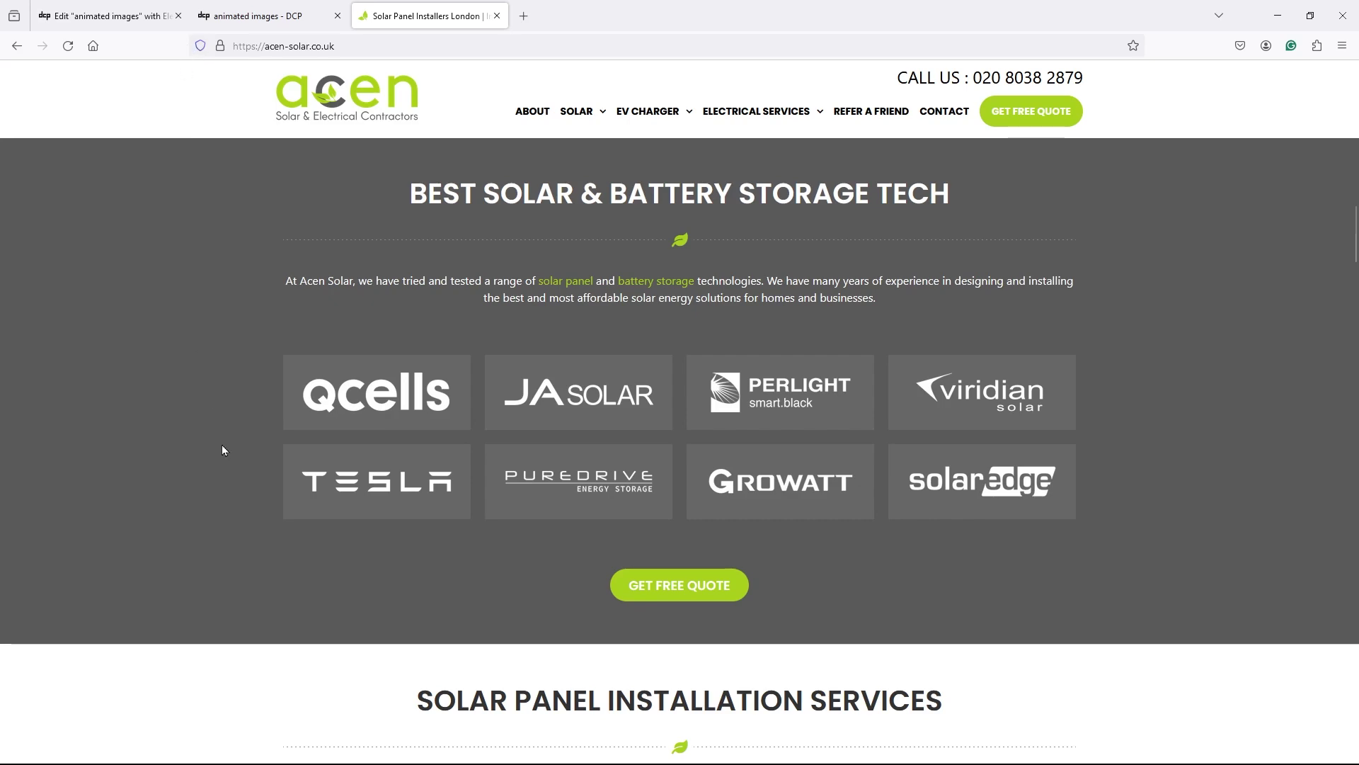
- View the flip animations on the solar panel installation service boxes, including Solar Panels for Homes and Off Grid Solar Panels
scroll(224, 469, "down", 8)
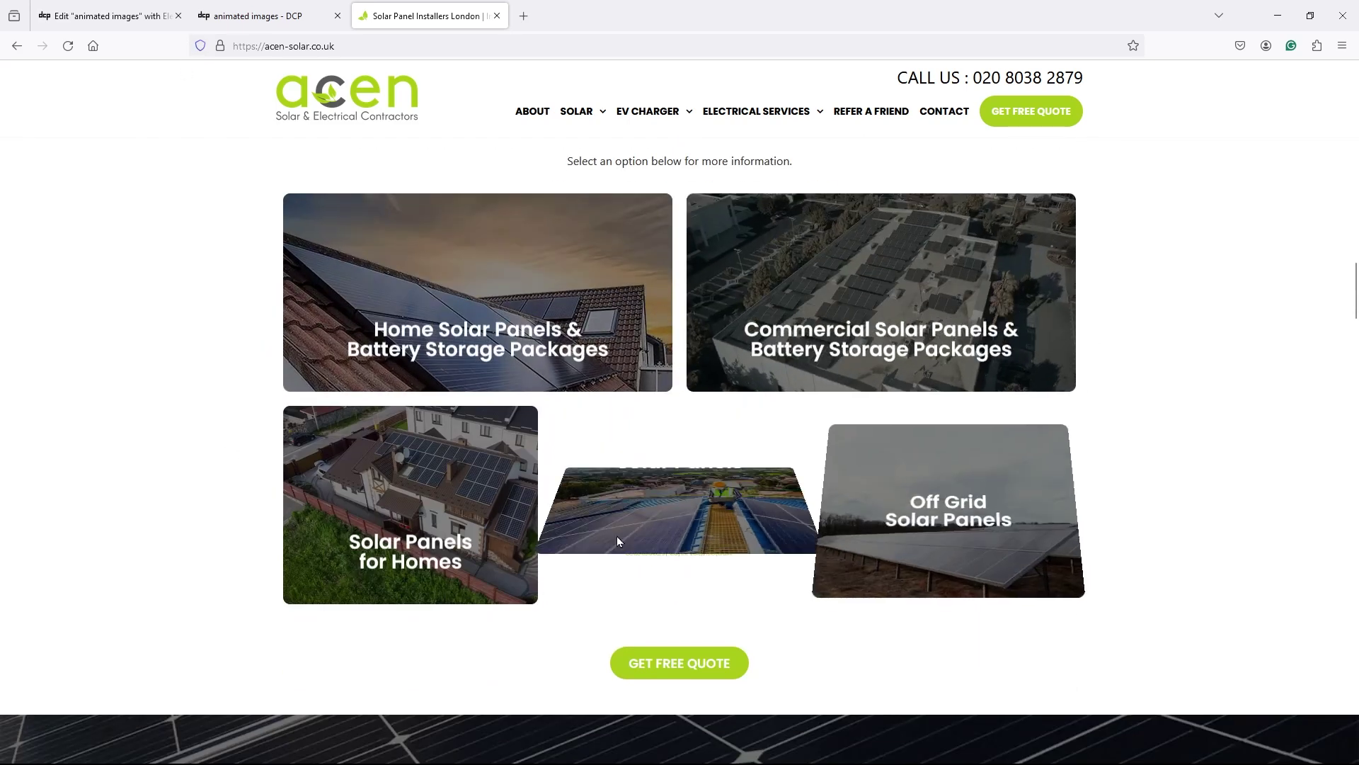
mouse_move(341, 544)
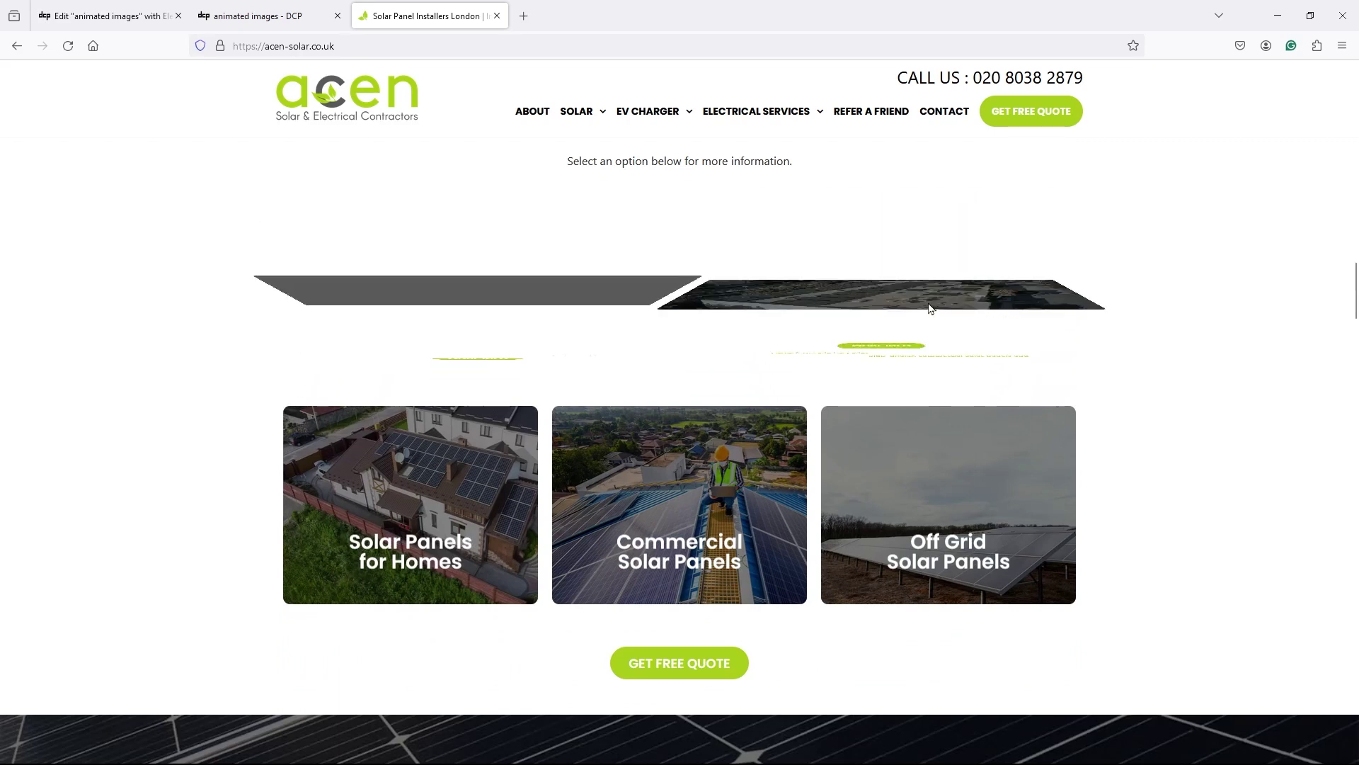
mouse_move(939, 536)
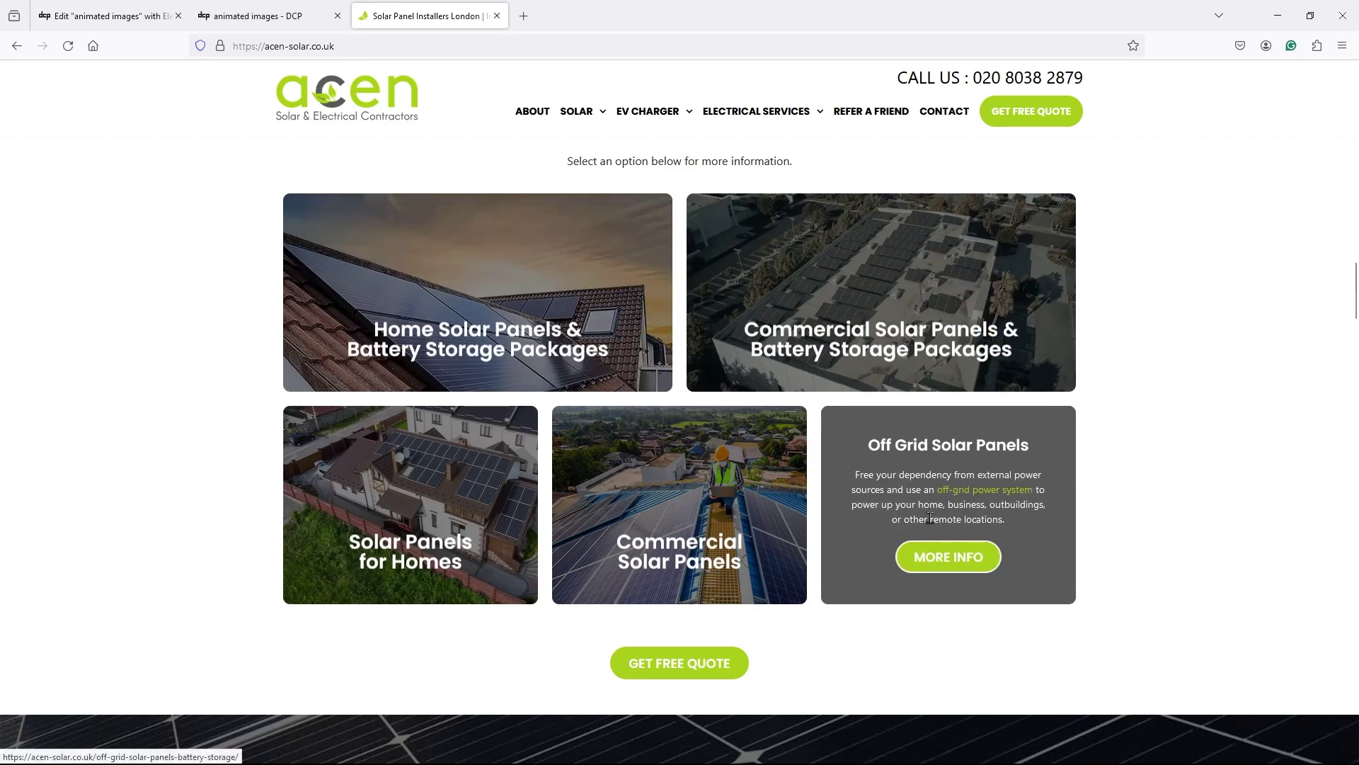
mouse_move(655, 489)
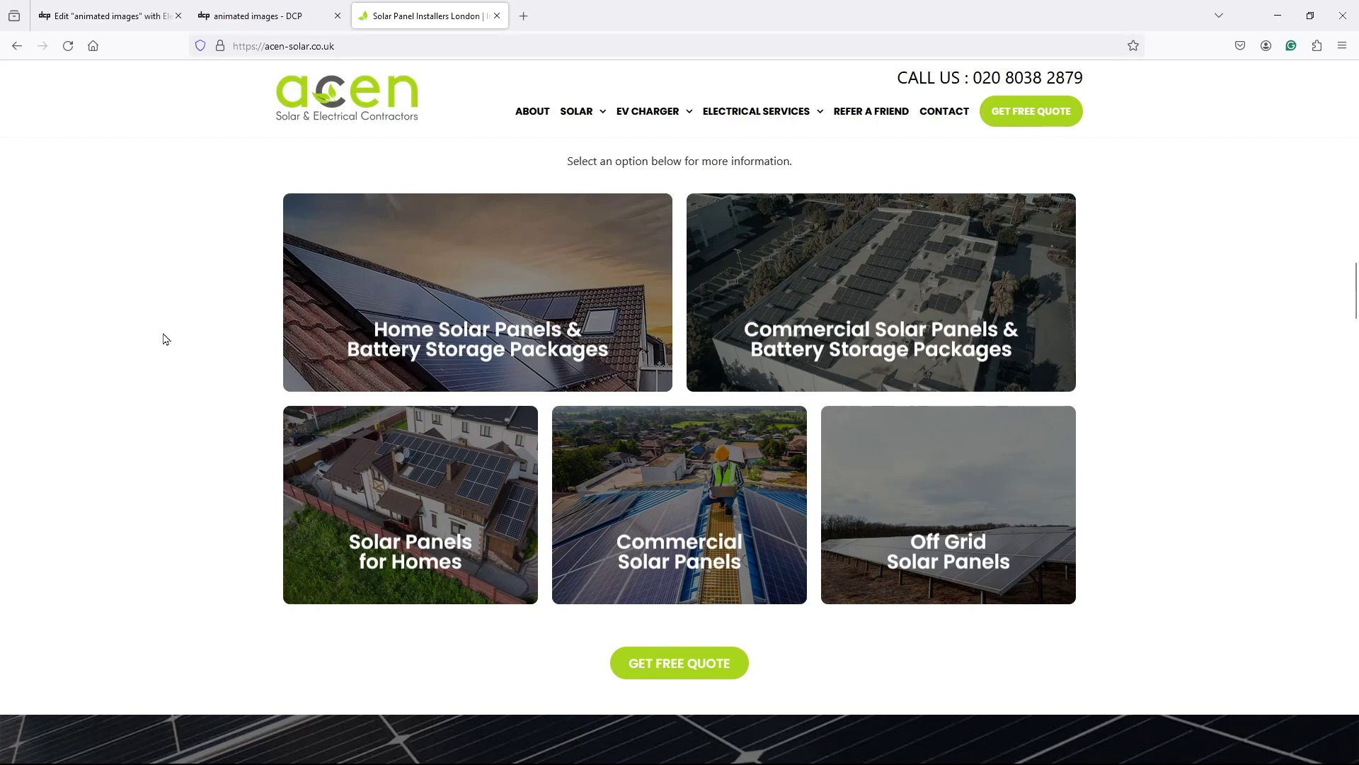
- Examine the effects in the EV charger and Electrical Services sections and swipe through the latest installation projects carousel
scroll(162, 339, "down", 15)
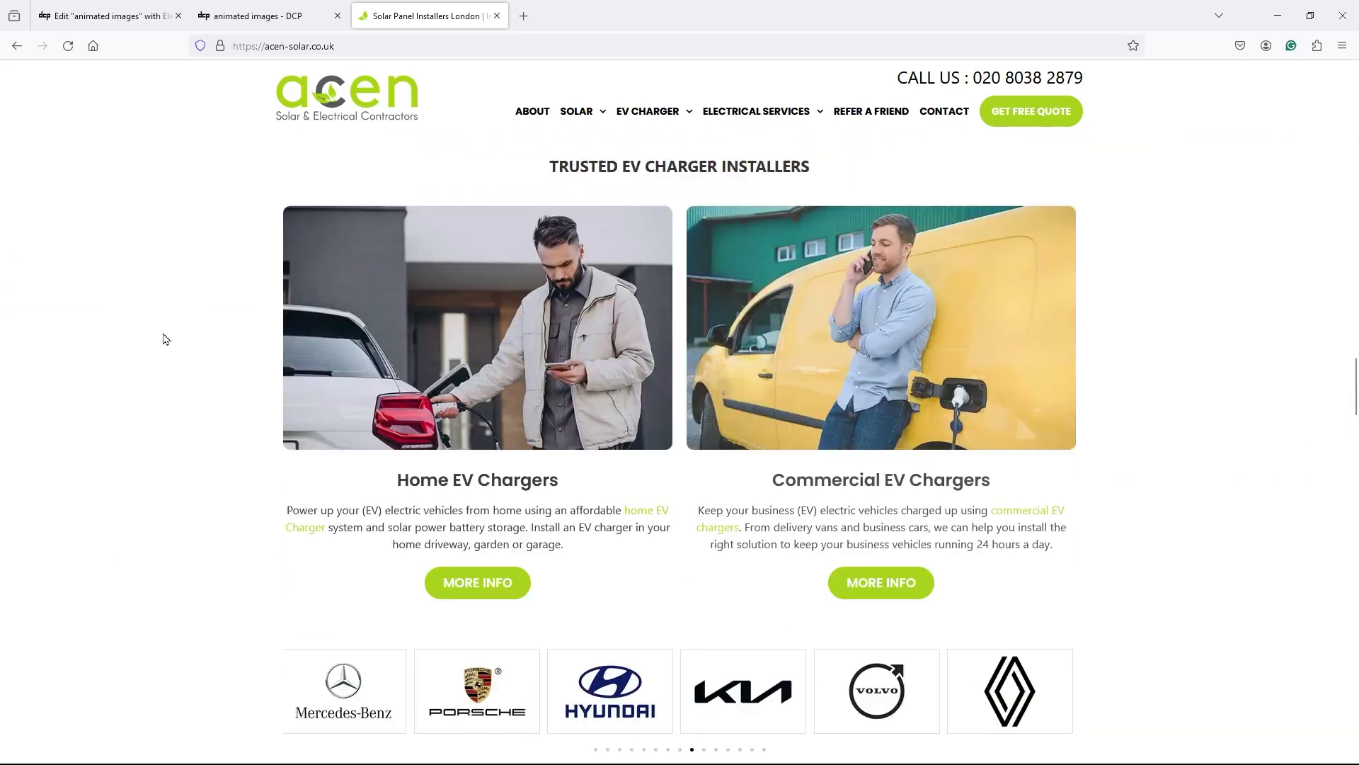
scroll(432, 276, "down", 2)
scroll(638, 340, "down", 4)
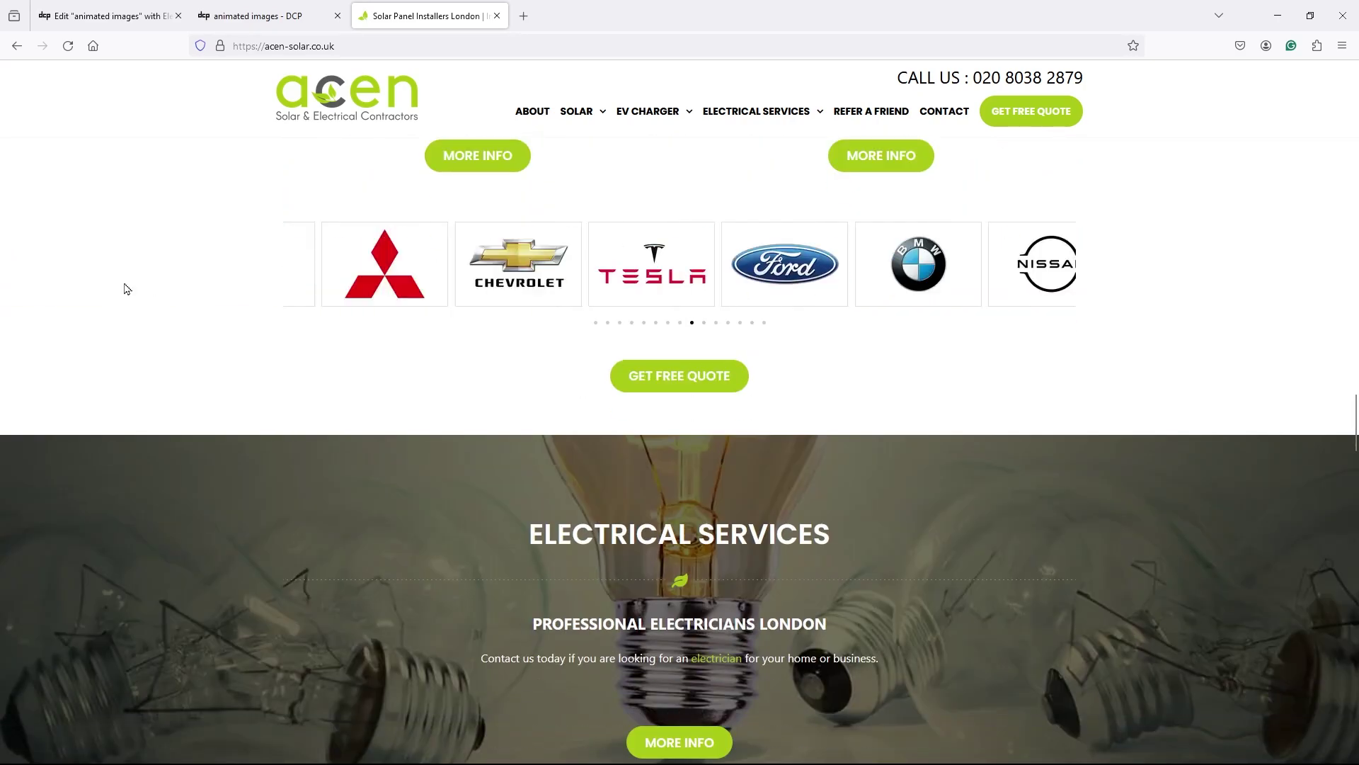
scroll(250, 383, "down", 7)
scroll(416, 462, "up", 4)
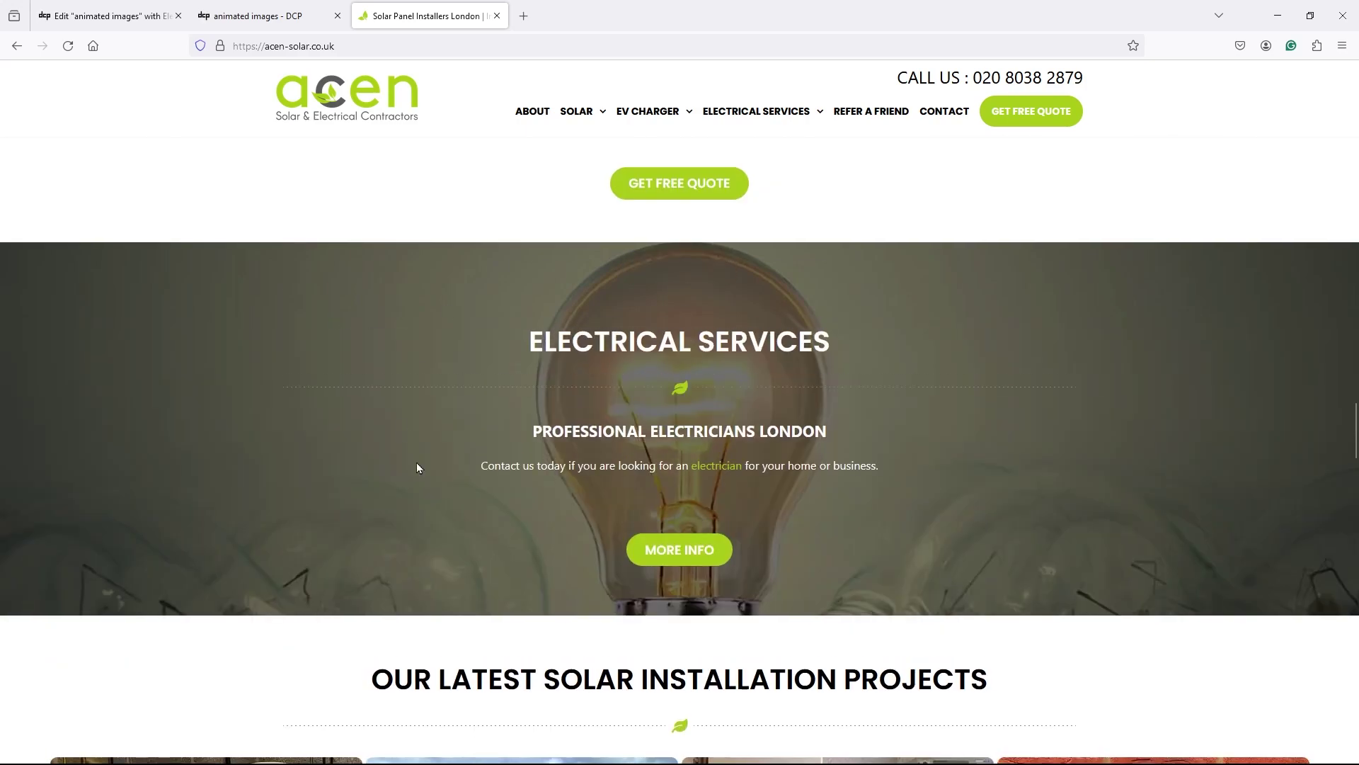
scroll(416, 461, "down", 10)
scroll(680, 400, "up", 4)
left_click_drag(680, 400, 107, 460)
left_click_drag(672, 446, 106, 475)
left_click_drag(672, 453, 248, 482)
- Review the renewable energy flip boxes and the remaining sections down to the footer, and return to the start of the page
scroll(591, 494, "down", 8)
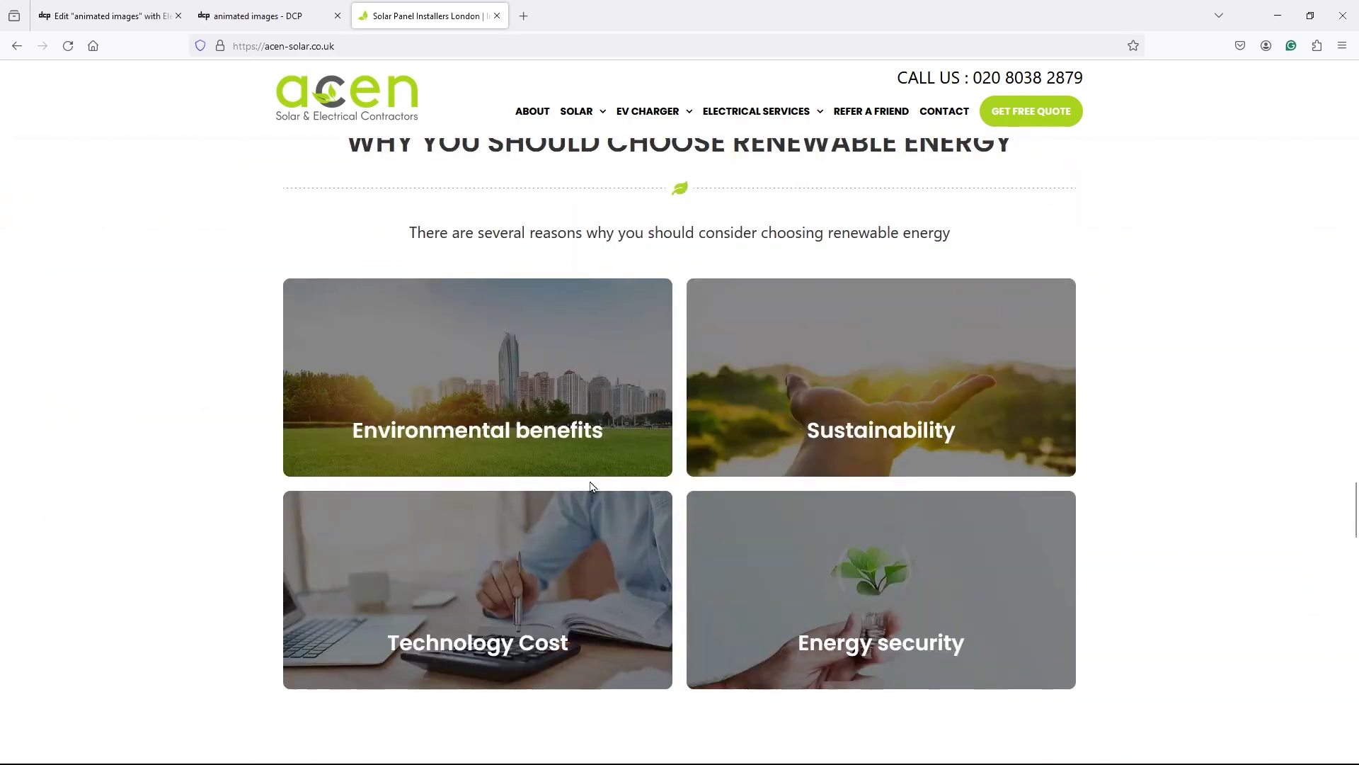
scroll(592, 489, "down", 4)
scroll(501, 474, "up", 4)
scroll(295, 455, "down", 20)
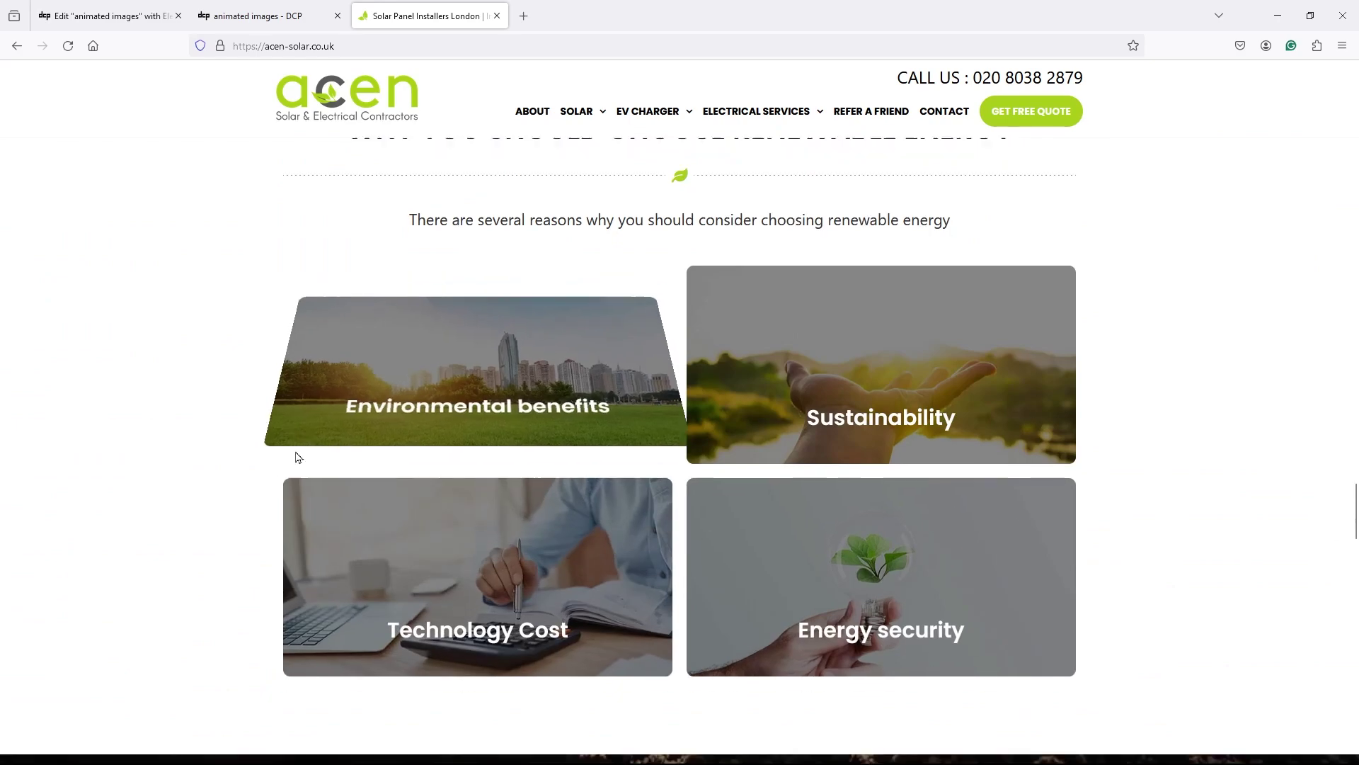
scroll(503, 485, "up", 20)
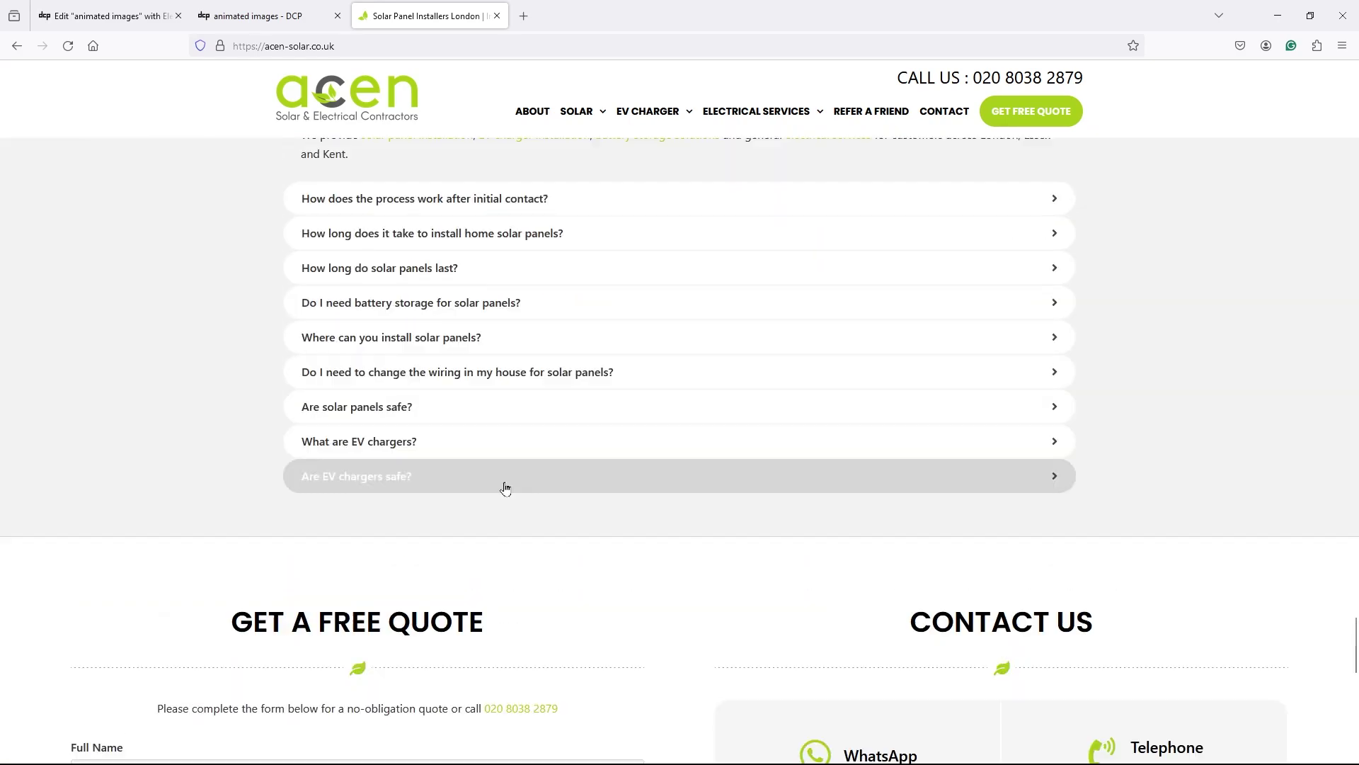
scroll(510, 477, "down", 20)
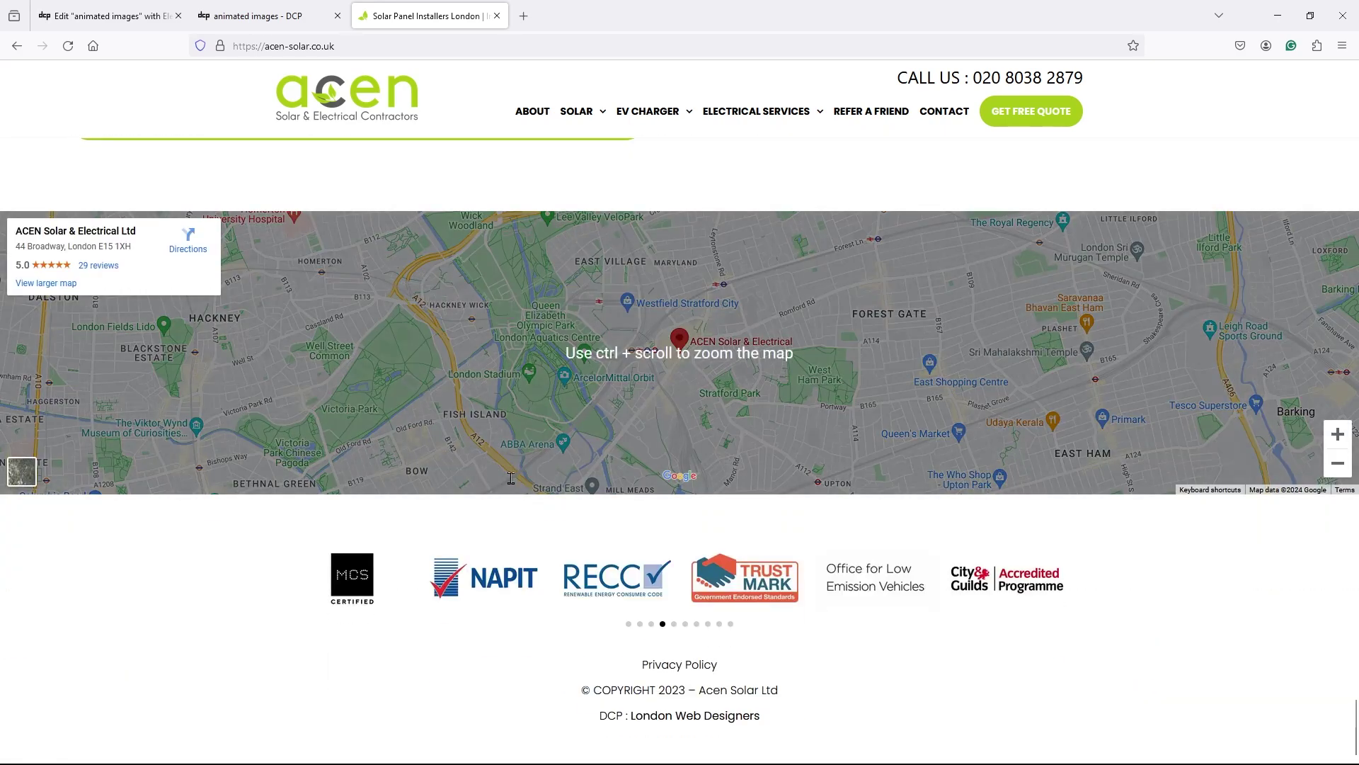
scroll(511, 479, "up", 20)
scroll(513, 484, "up", 20)
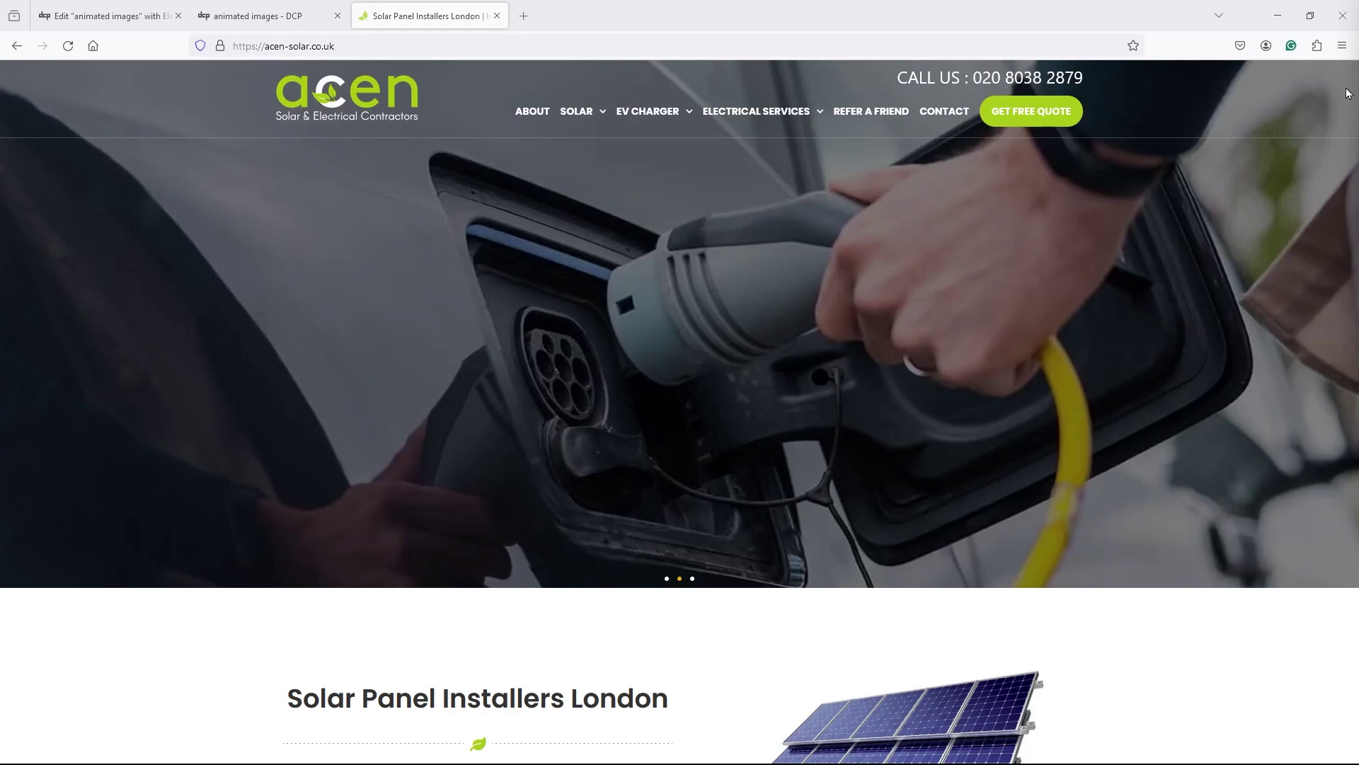
left_click(439, 47)
type("https://stellarinsulation.co.uk/")
key("Return")
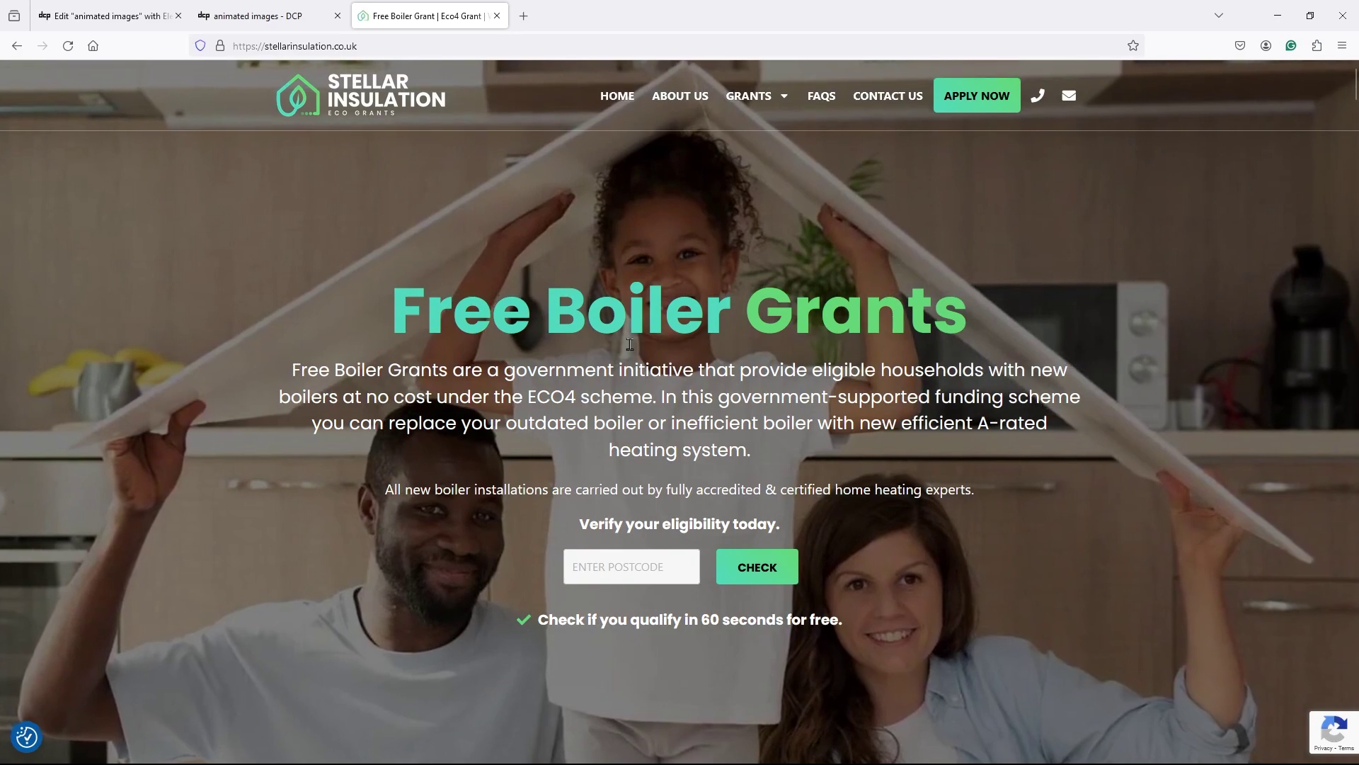
scroll(613, 354, "down", 2)
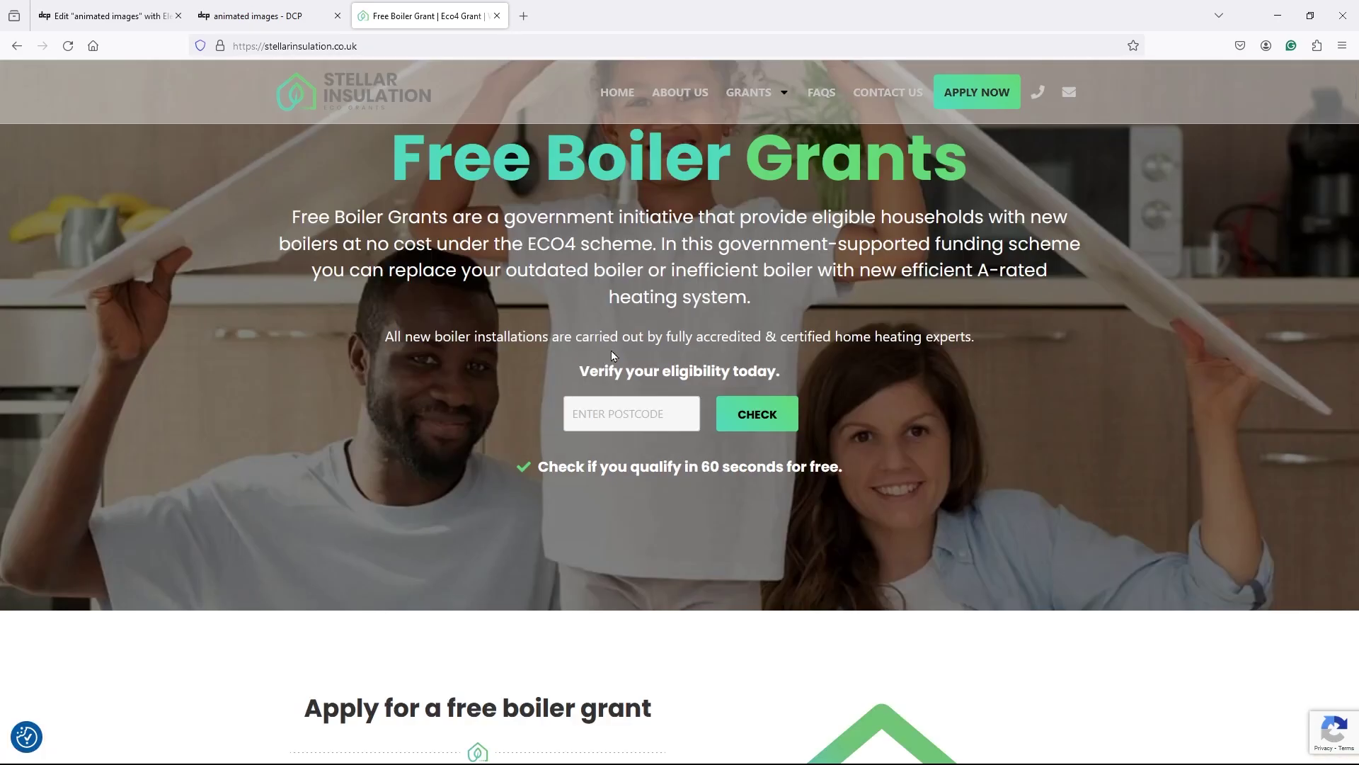
scroll(613, 355, "down", 7)
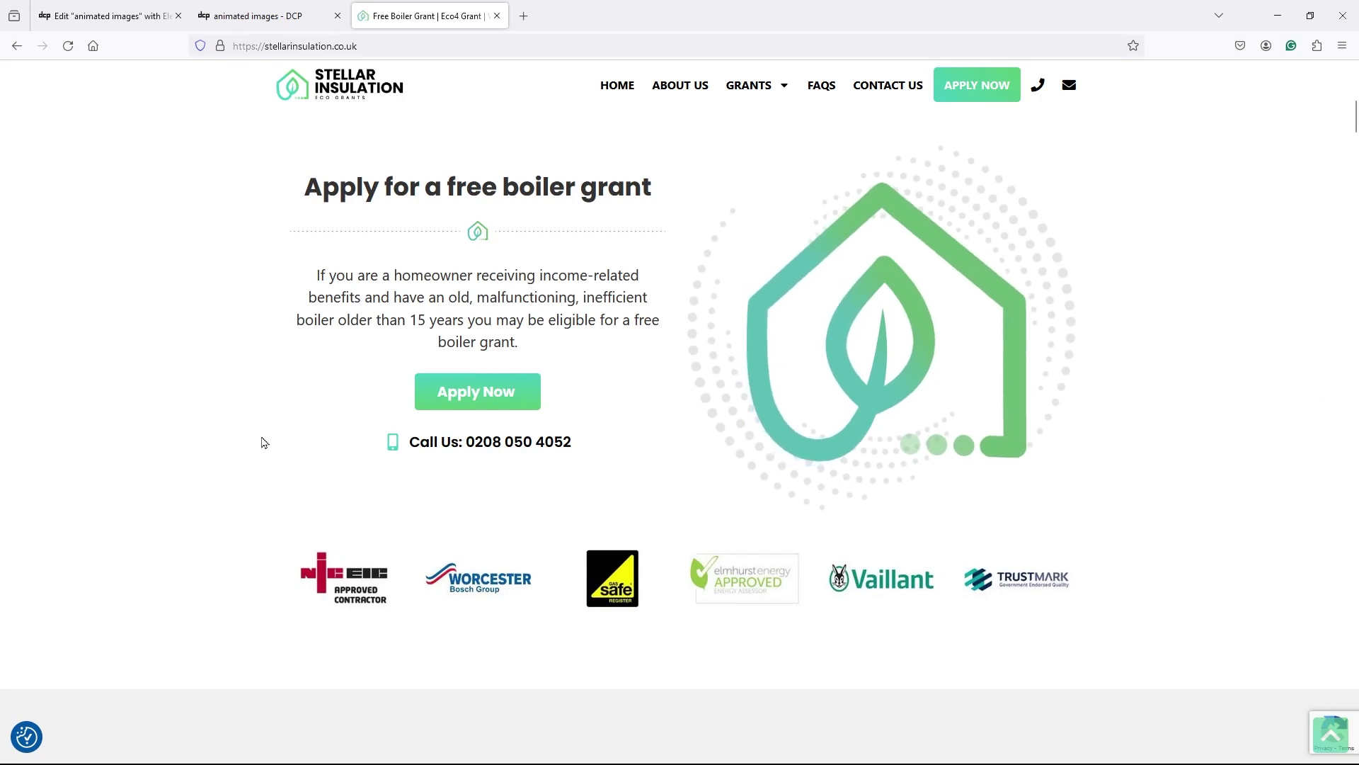
scroll(262, 441, "down", 8)
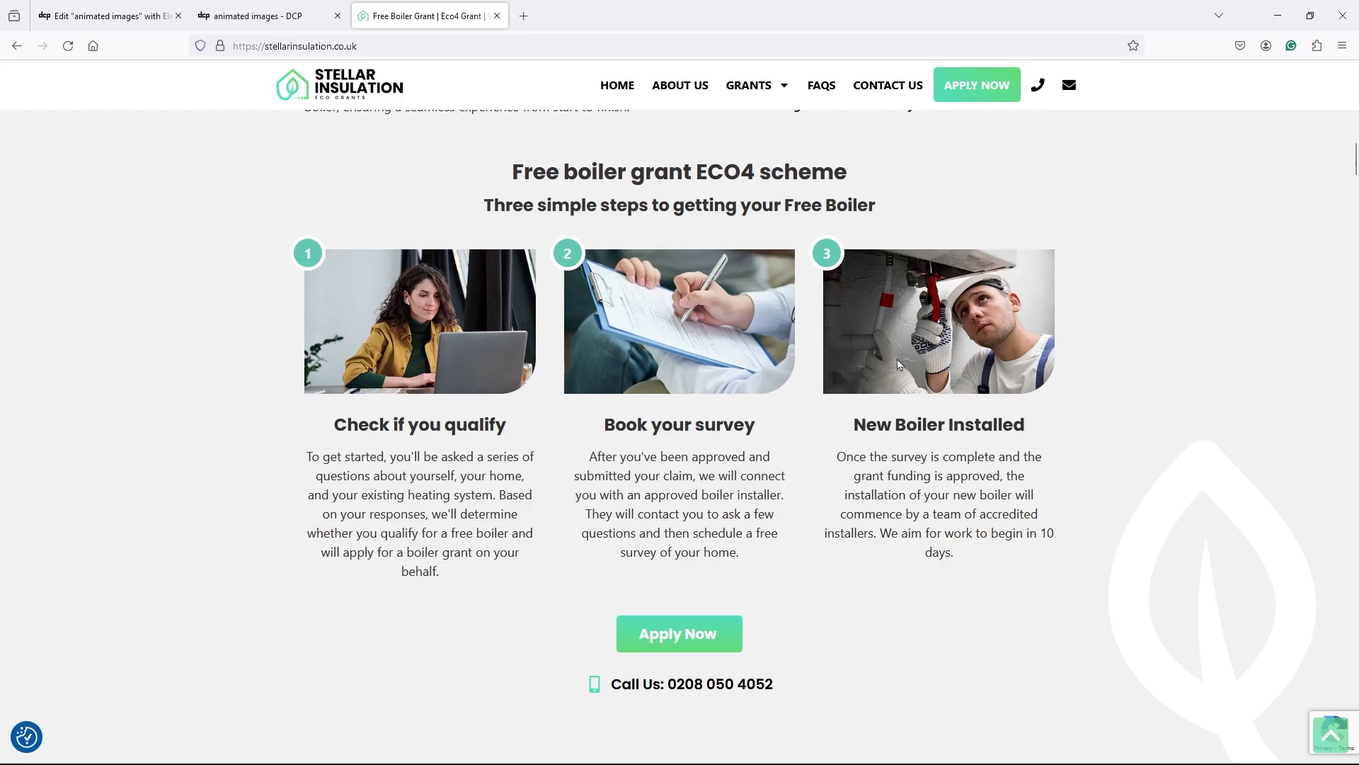
- Reload the Stellar Insulation page to replay the three-step section's animations, and examine the benefit flip boxes and the sections below
left_click(66, 51)
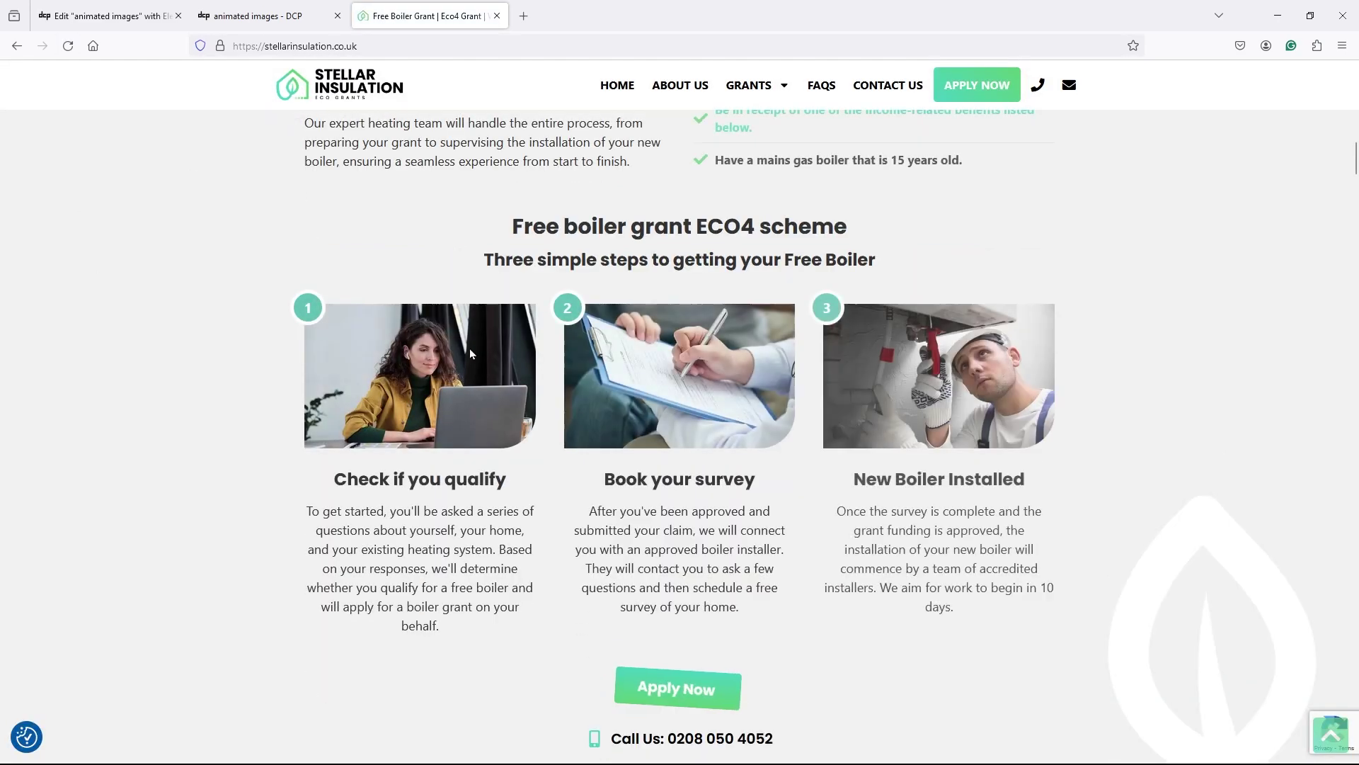
scroll(635, 410, "down", 15)
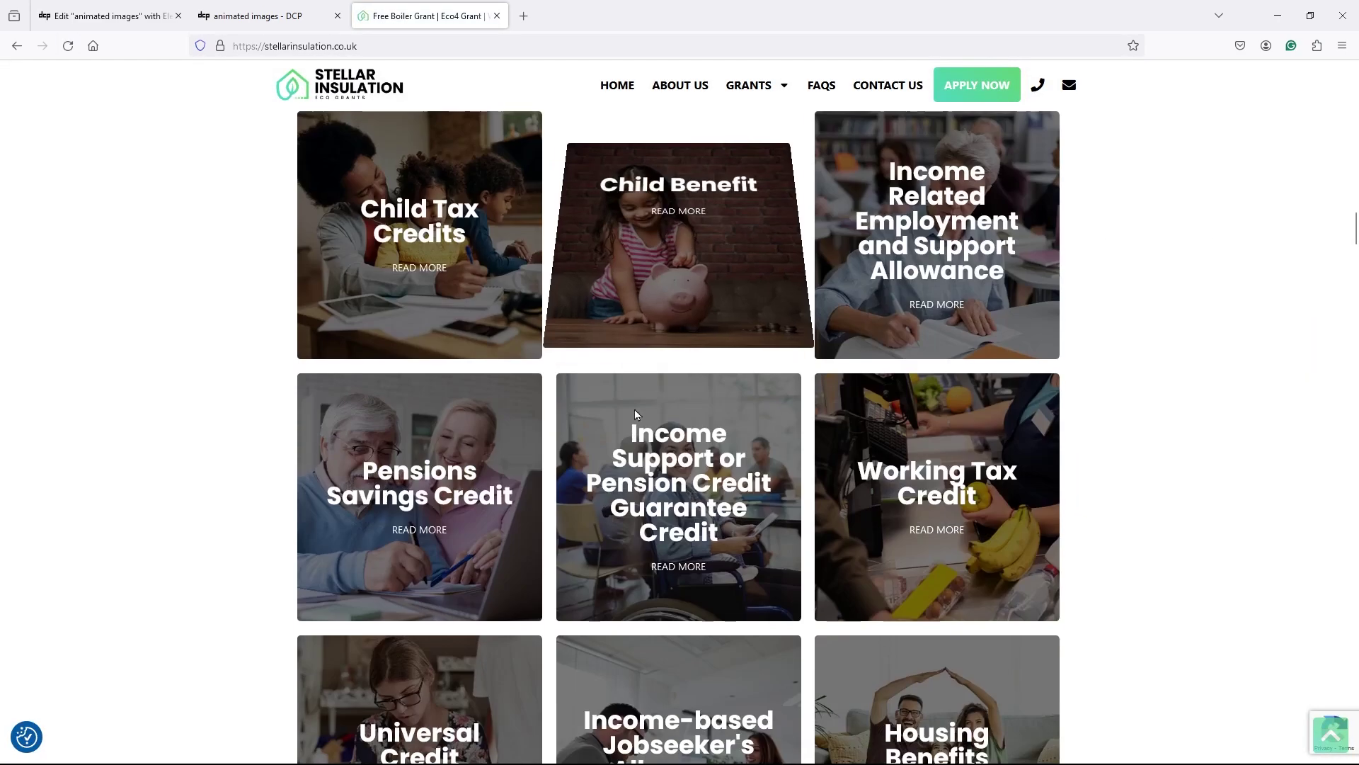
scroll(653, 518, "down", 20)
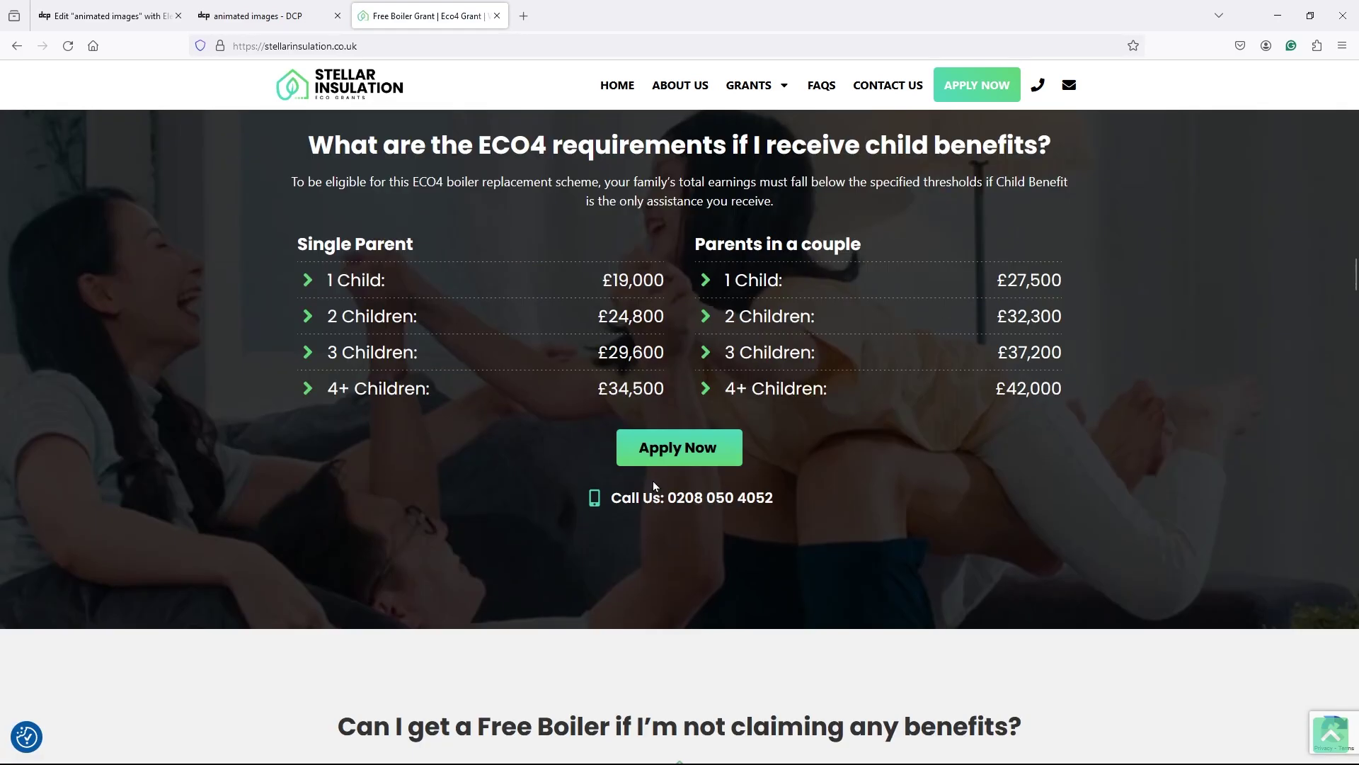
scroll(652, 473, "down", 20)
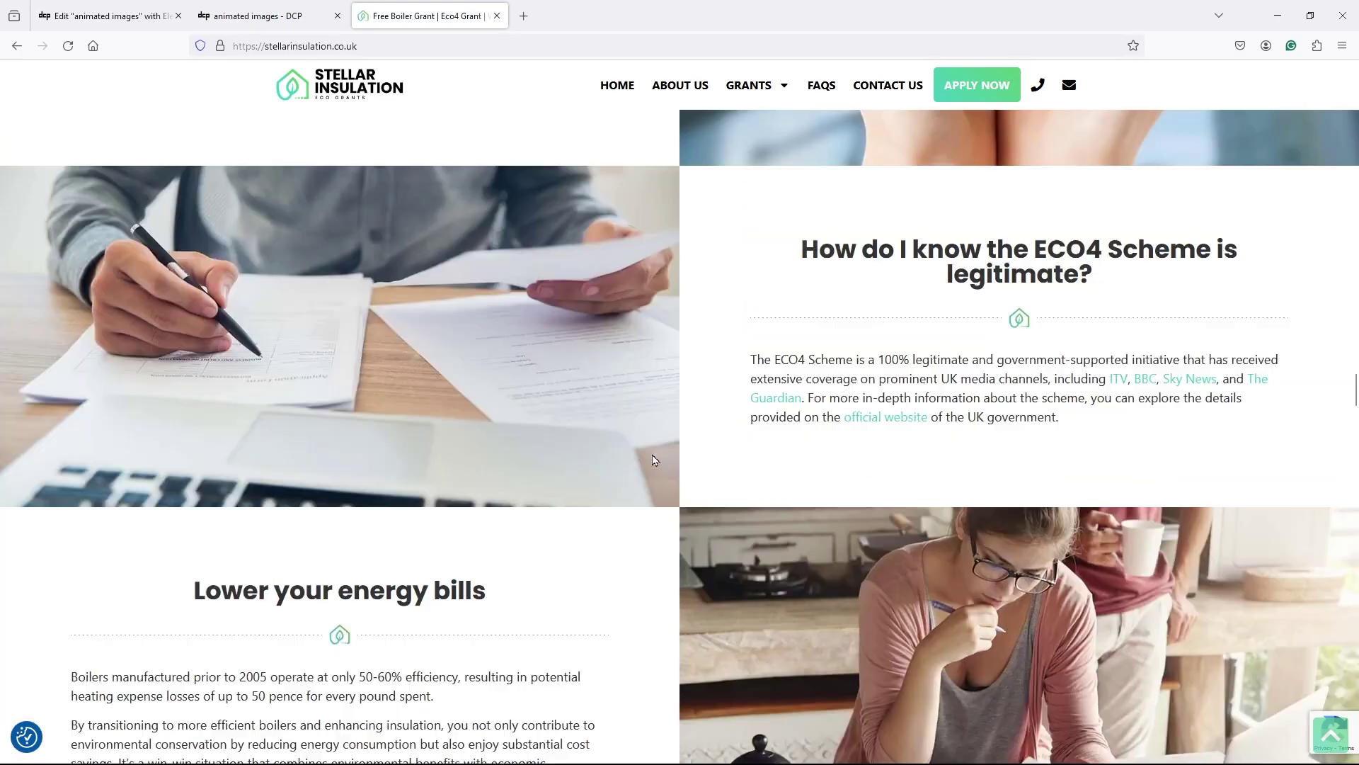
- Examine the Stellar Insulation page's animations from the counter section through the ECO history to the free boiler grant benefit cards
scroll(595, 409, "up", 8)
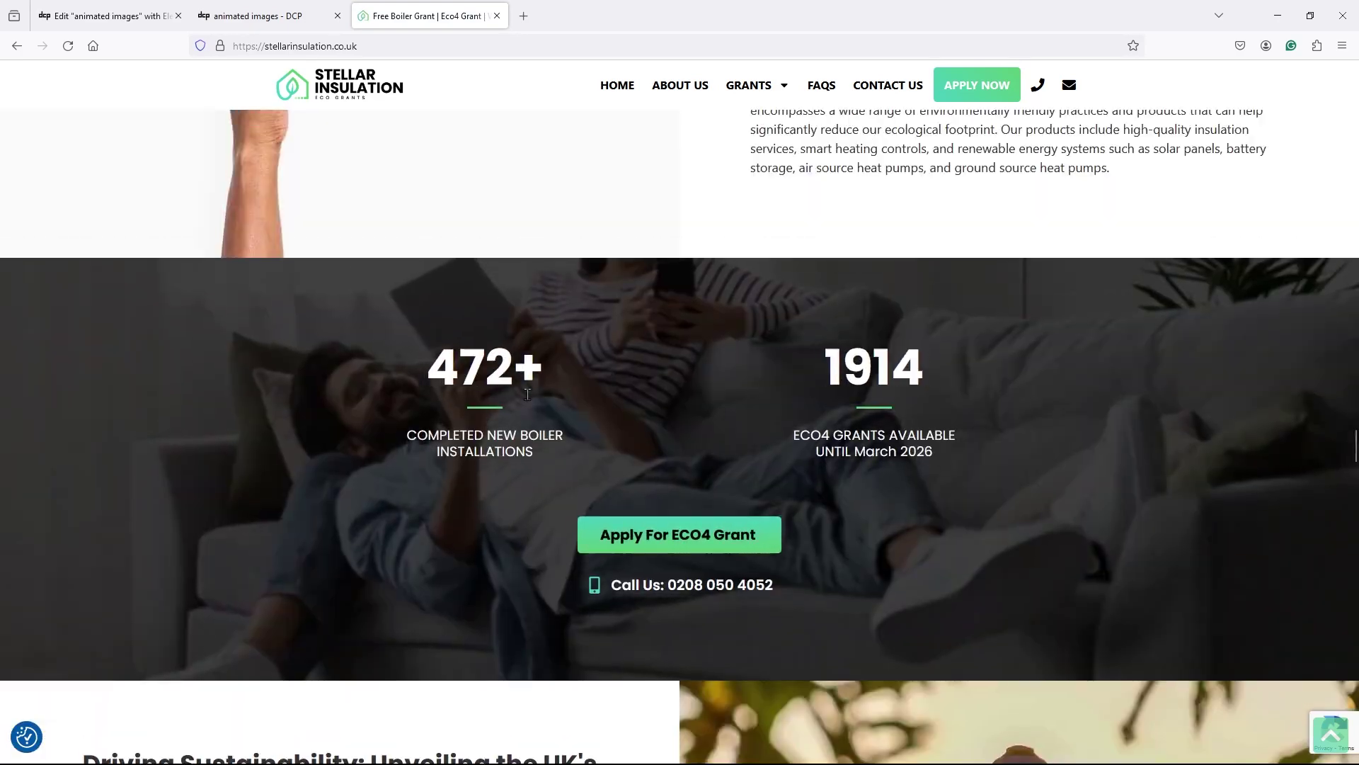
scroll(628, 446, "down", 20)
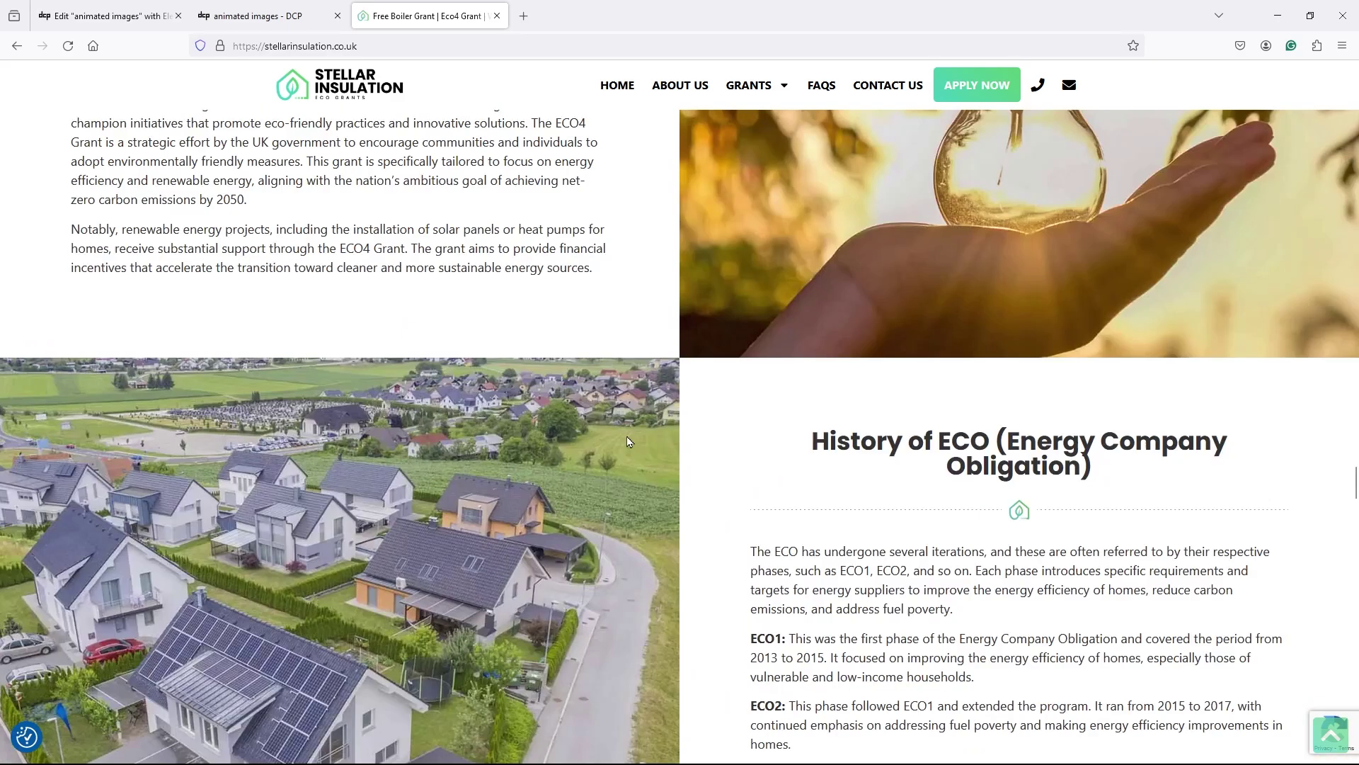
scroll(629, 442, "down", 20)
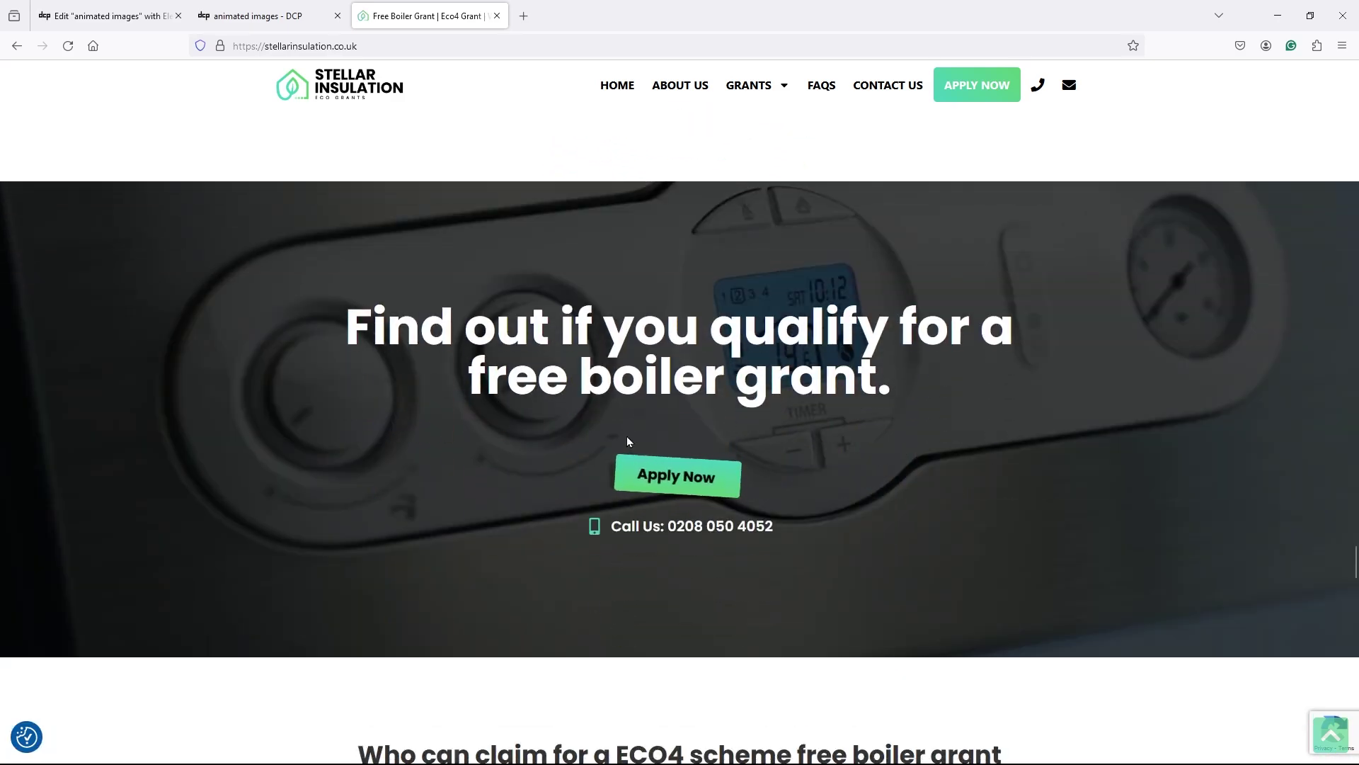
scroll(628, 442, "down", 1)
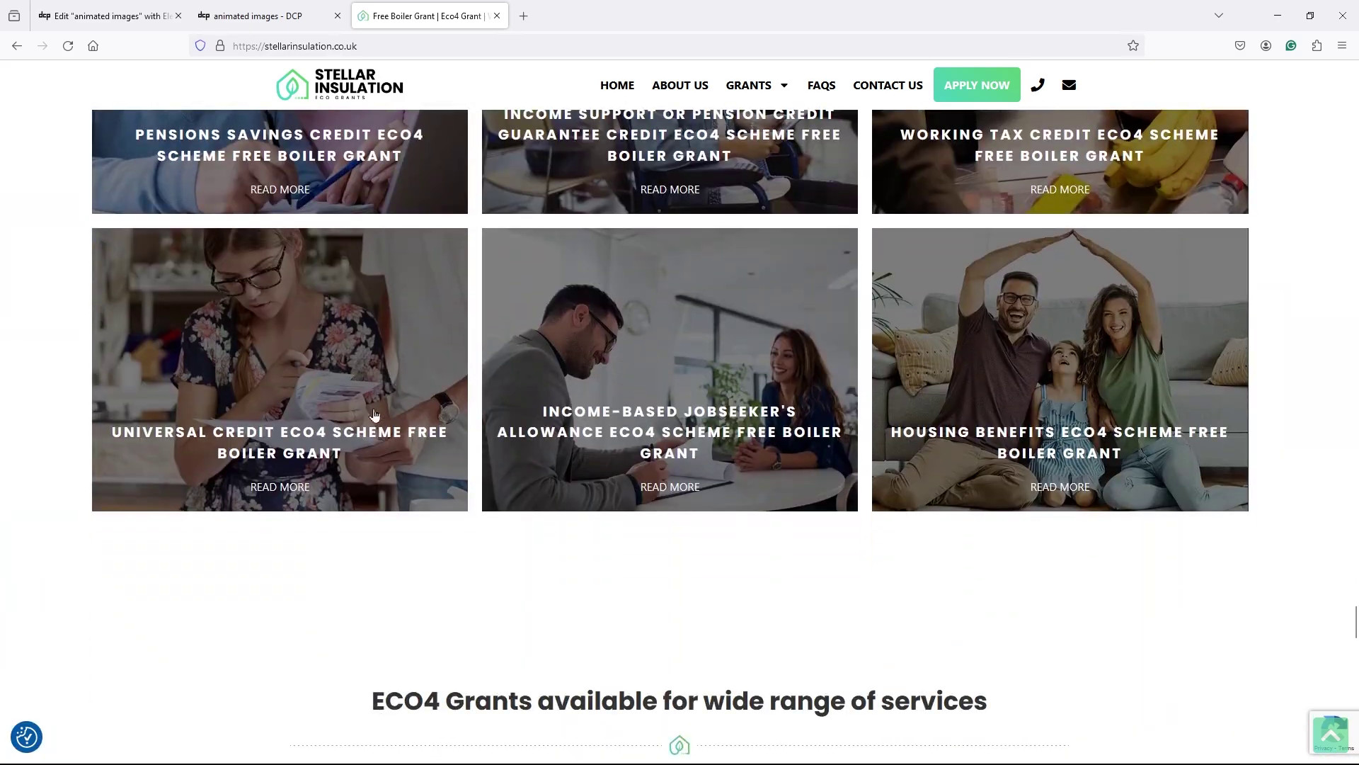
- Reveal the text behind the first row of benefit cards, including Child Benefit and Income Related Employment and Support Allowance
scroll(374, 414, "up", 7)
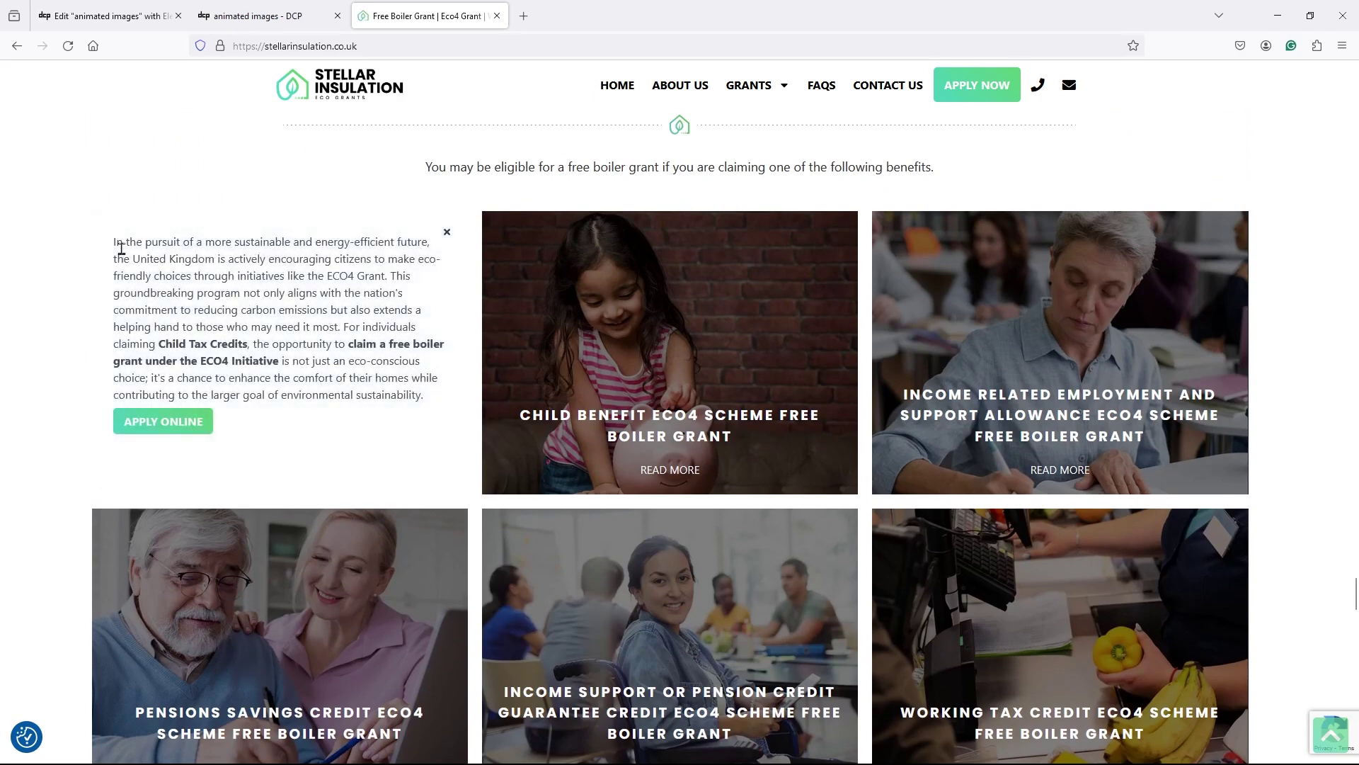
left_click_drag(122, 248, 352, 393)
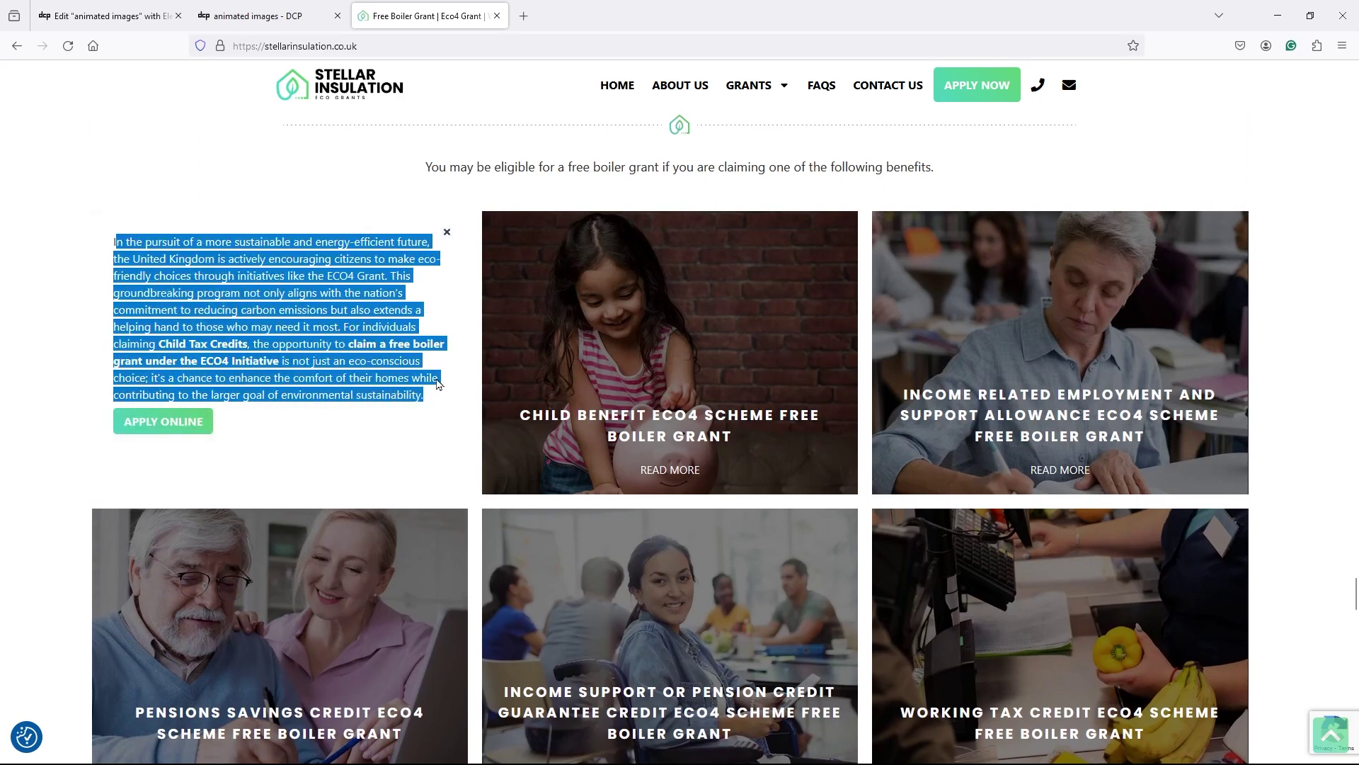
left_click(613, 285)
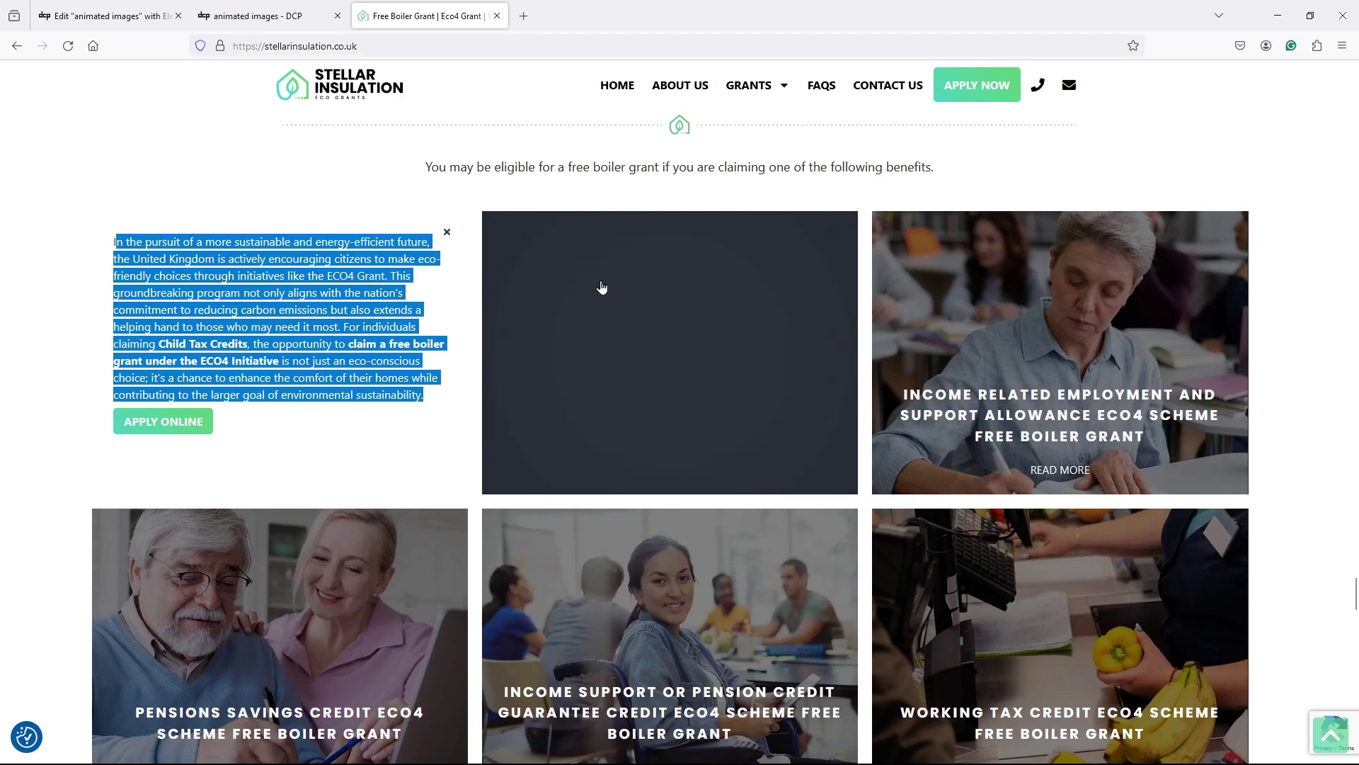
left_click(882, 278)
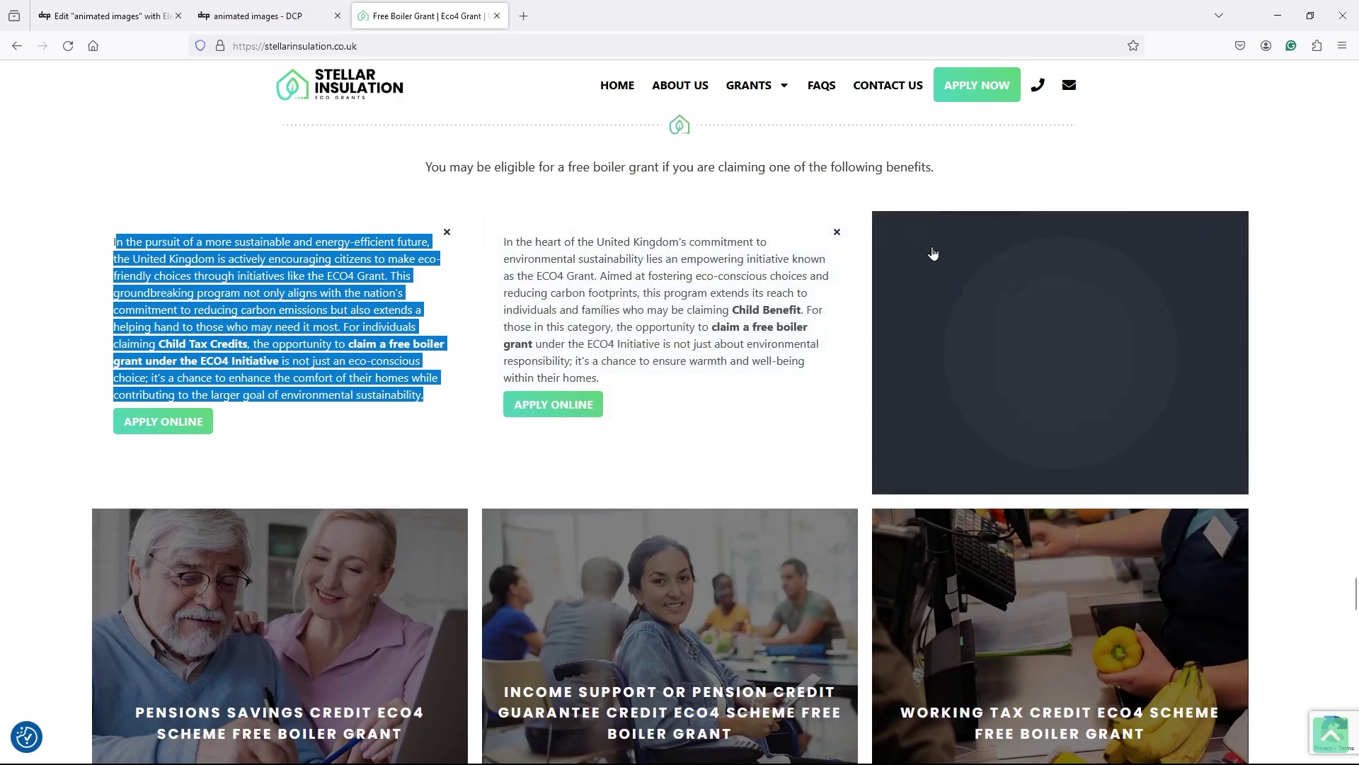
left_click(646, 328)
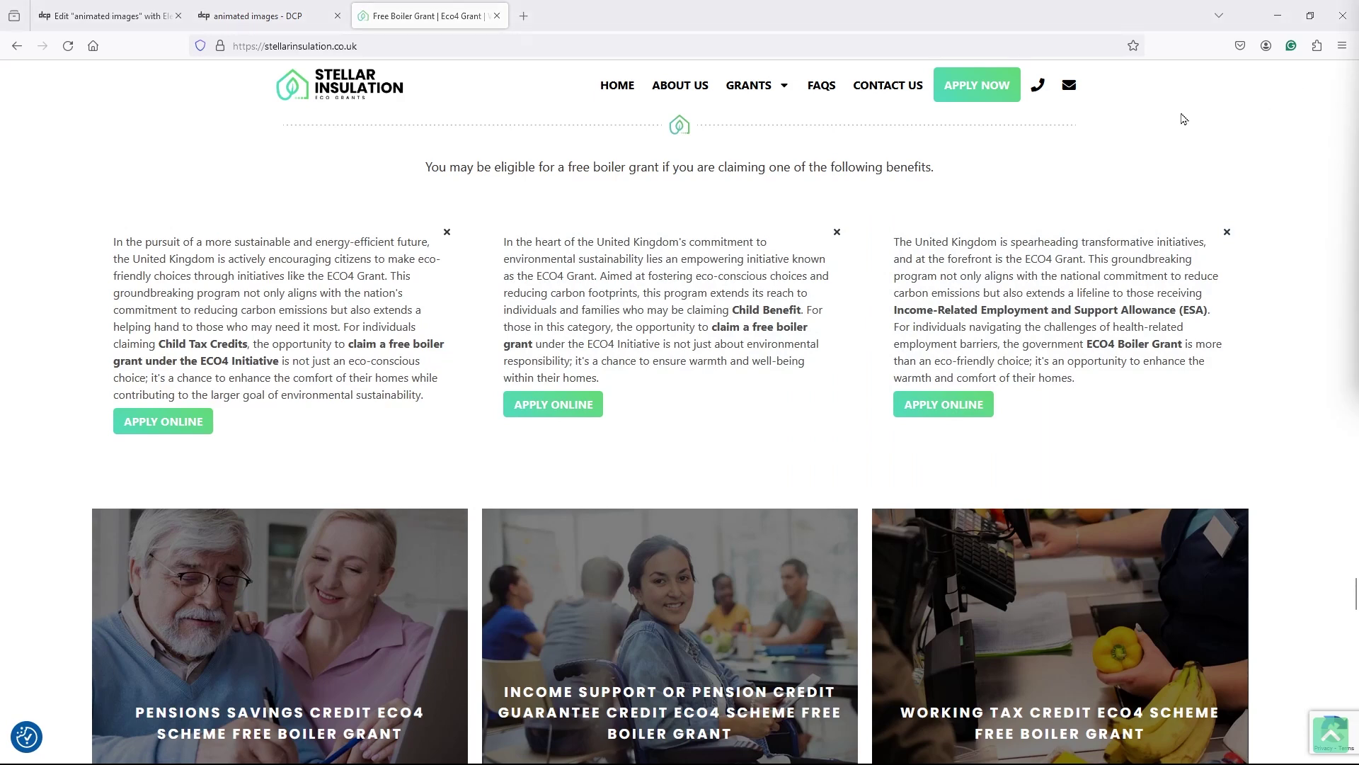
- Open blacksinglesmatter.co.uk and examine the entrance animations and tilted images in the Finding Love and Trust Us sections
left_click(481, 44)
type("blacksinglesmatter.co.uk")
key("Return")
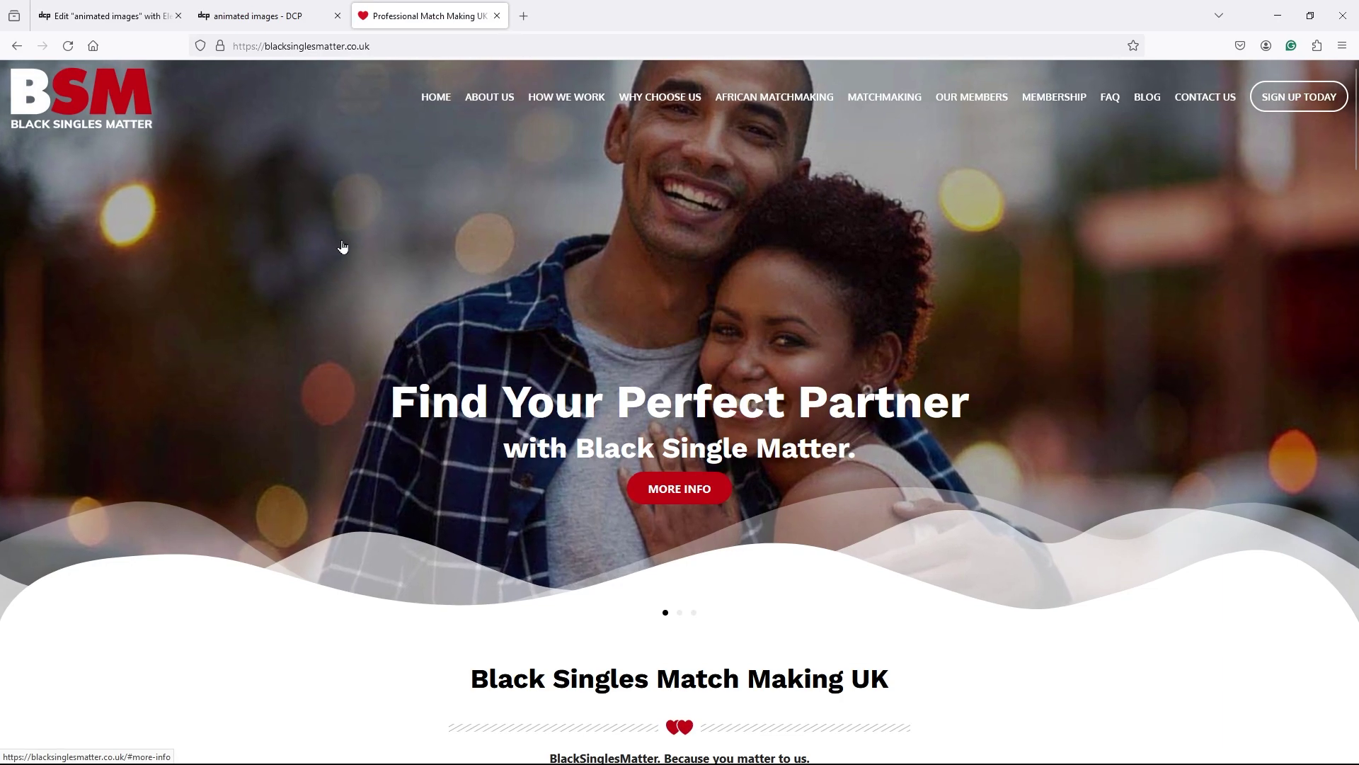
scroll(342, 245, "down", 8)
scroll(342, 246, "down", 2)
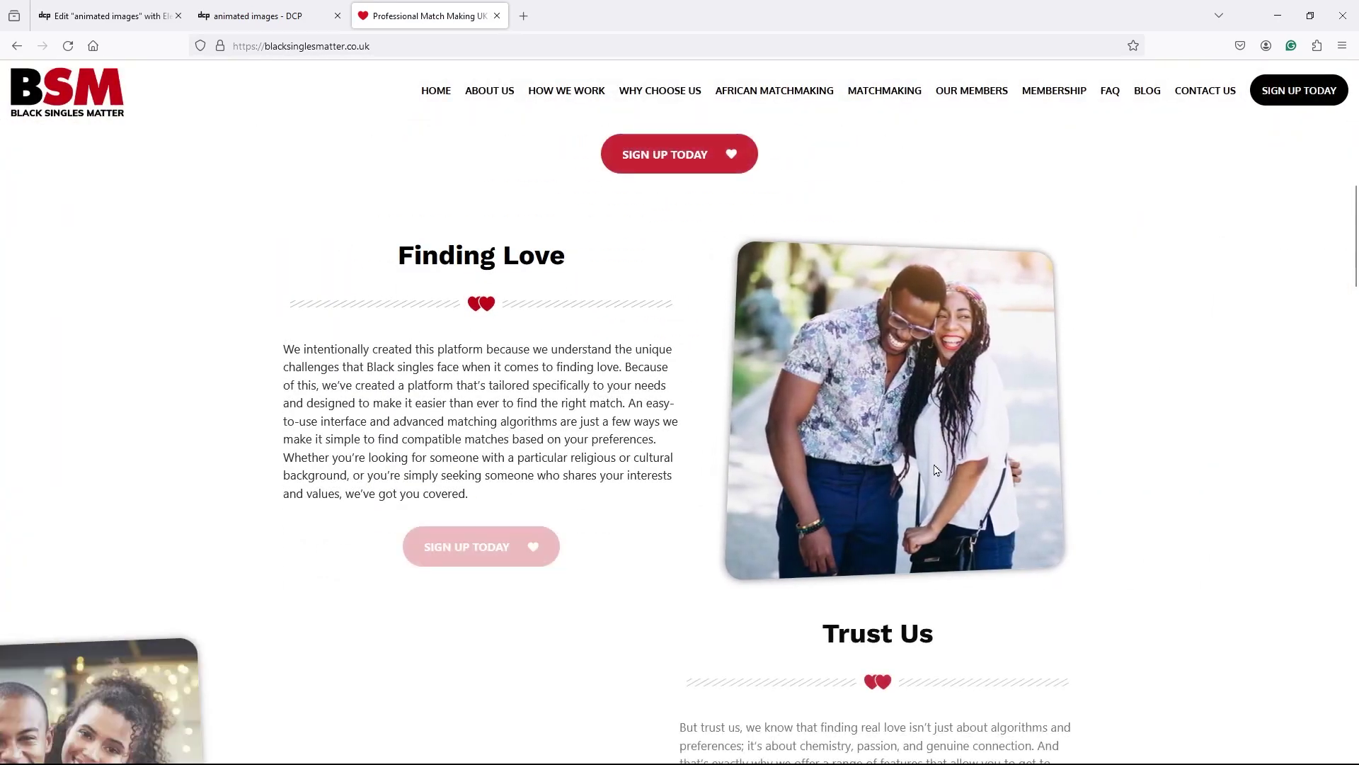
scroll(447, 437, "down", 4)
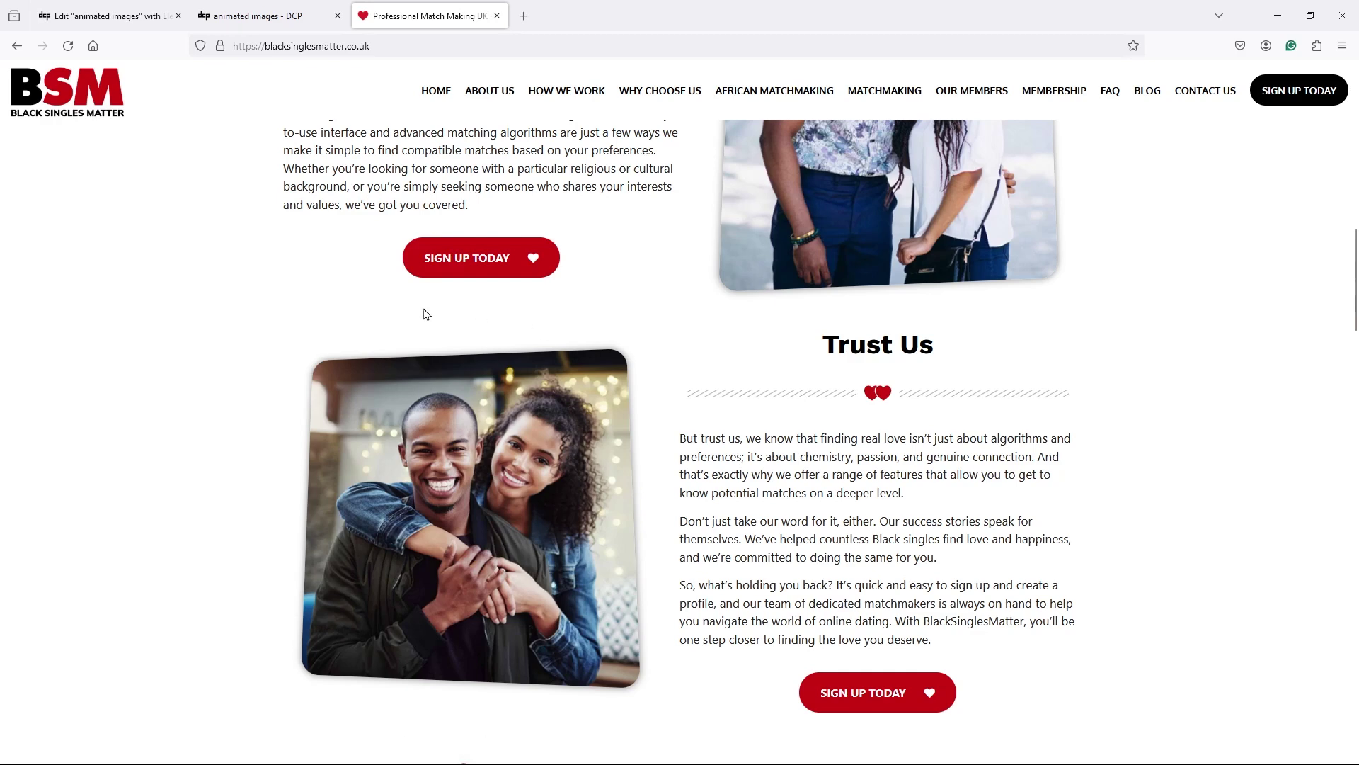
scroll(383, 327, "up", 3)
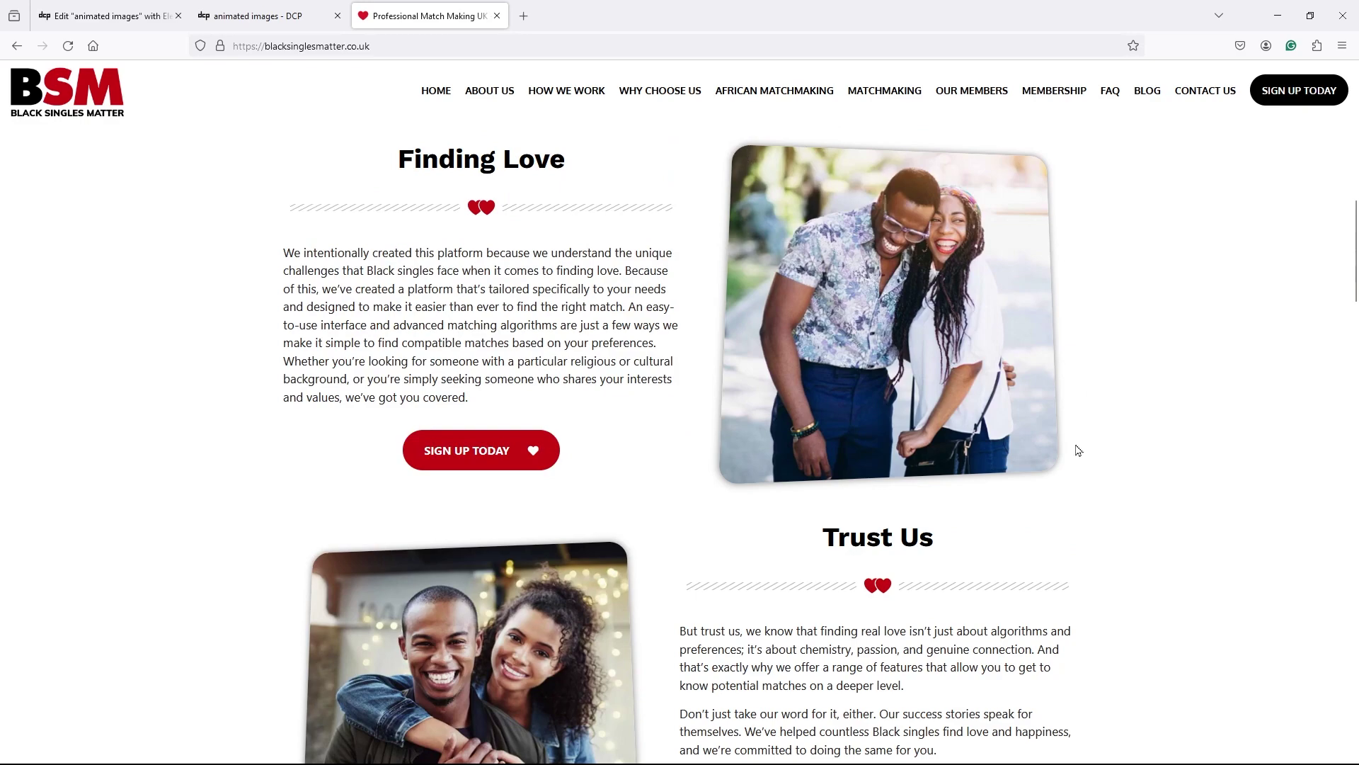
- Reload the Black Singles Matter homepage to replay its entrance animations, and examine them down to the How We Work cards
left_click(86, 115)
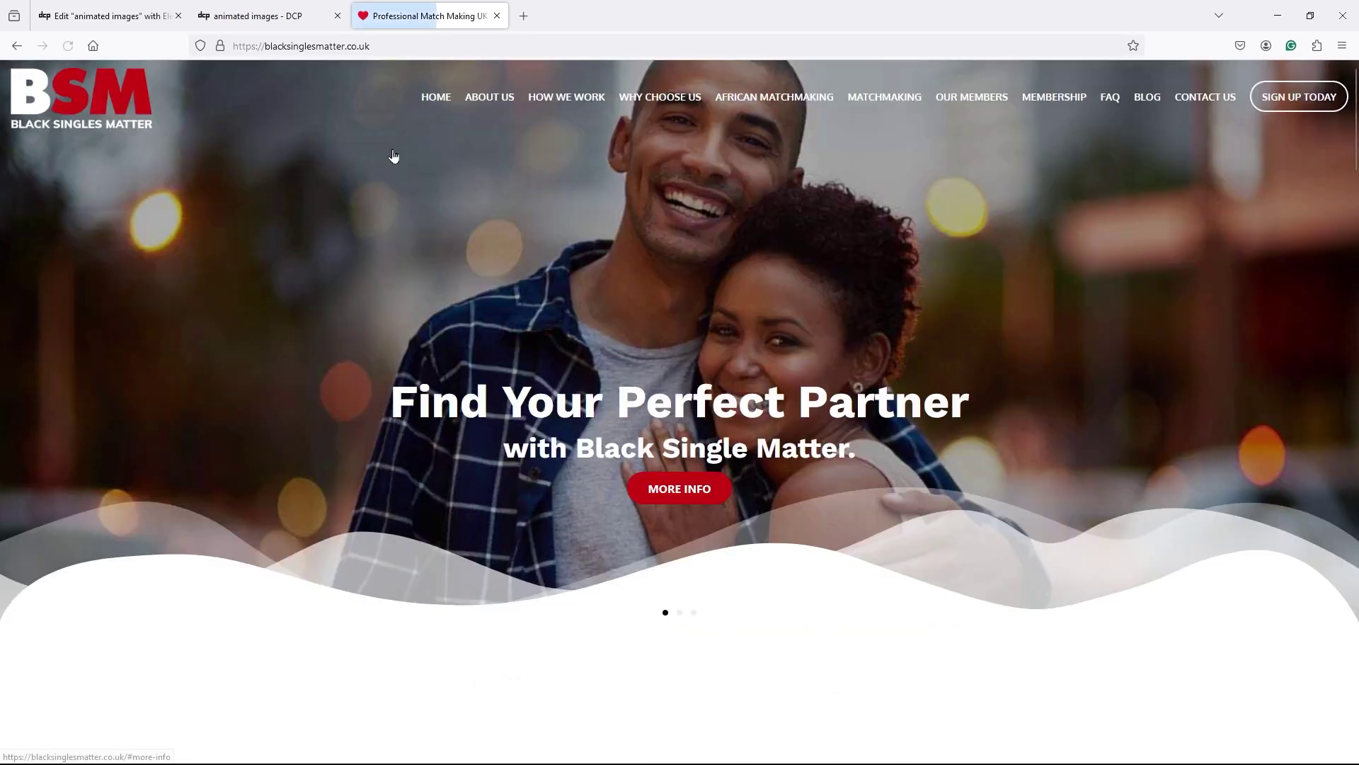
scroll(380, 283, "down", 8)
scroll(381, 280, "down", 10)
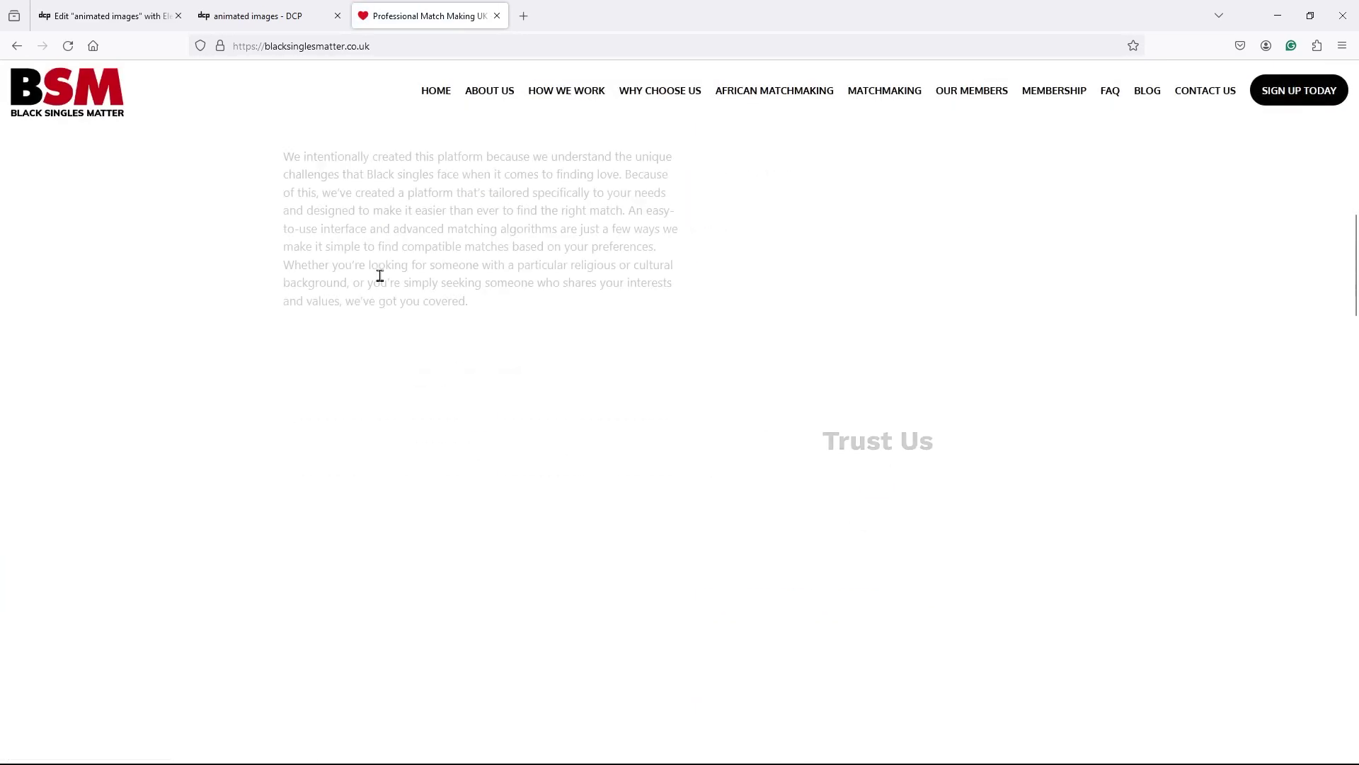
scroll(447, 407, "down", 10)
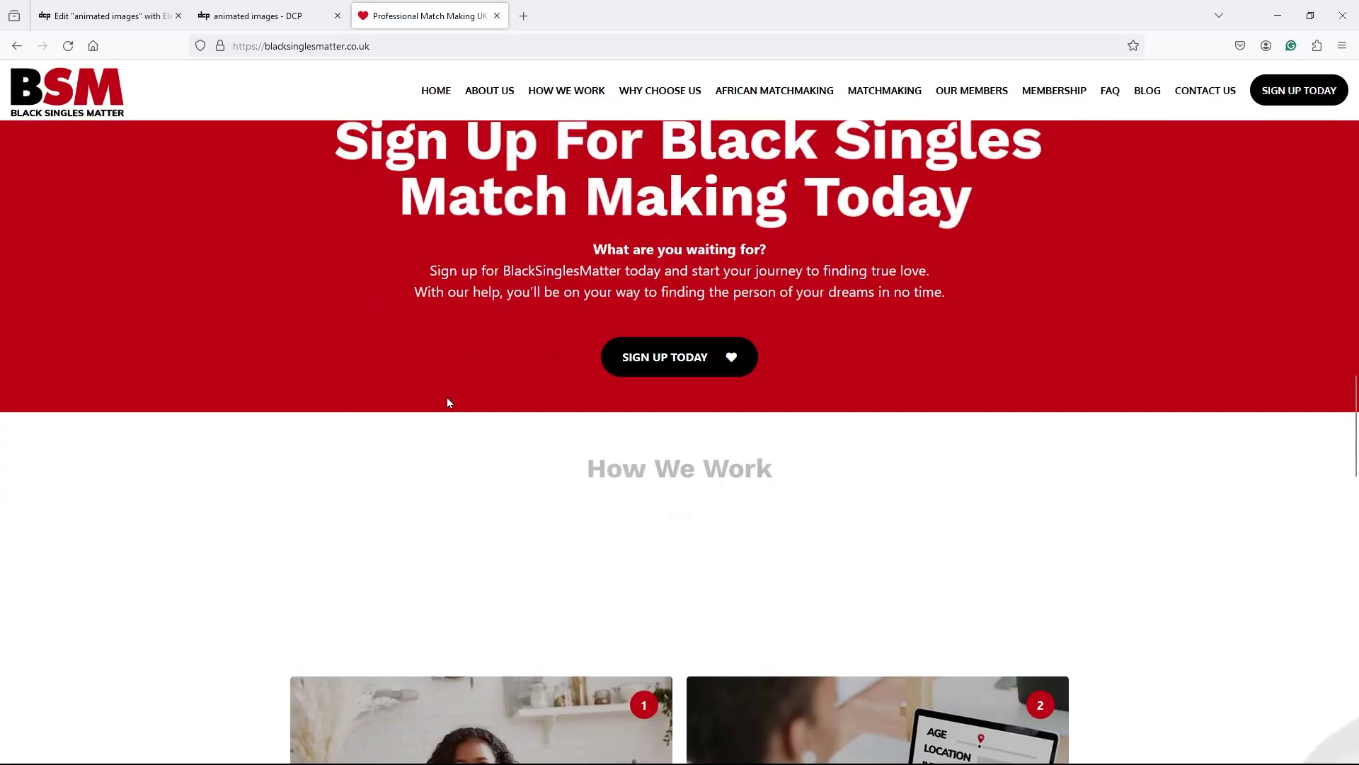
scroll(833, 425, "down", 3)
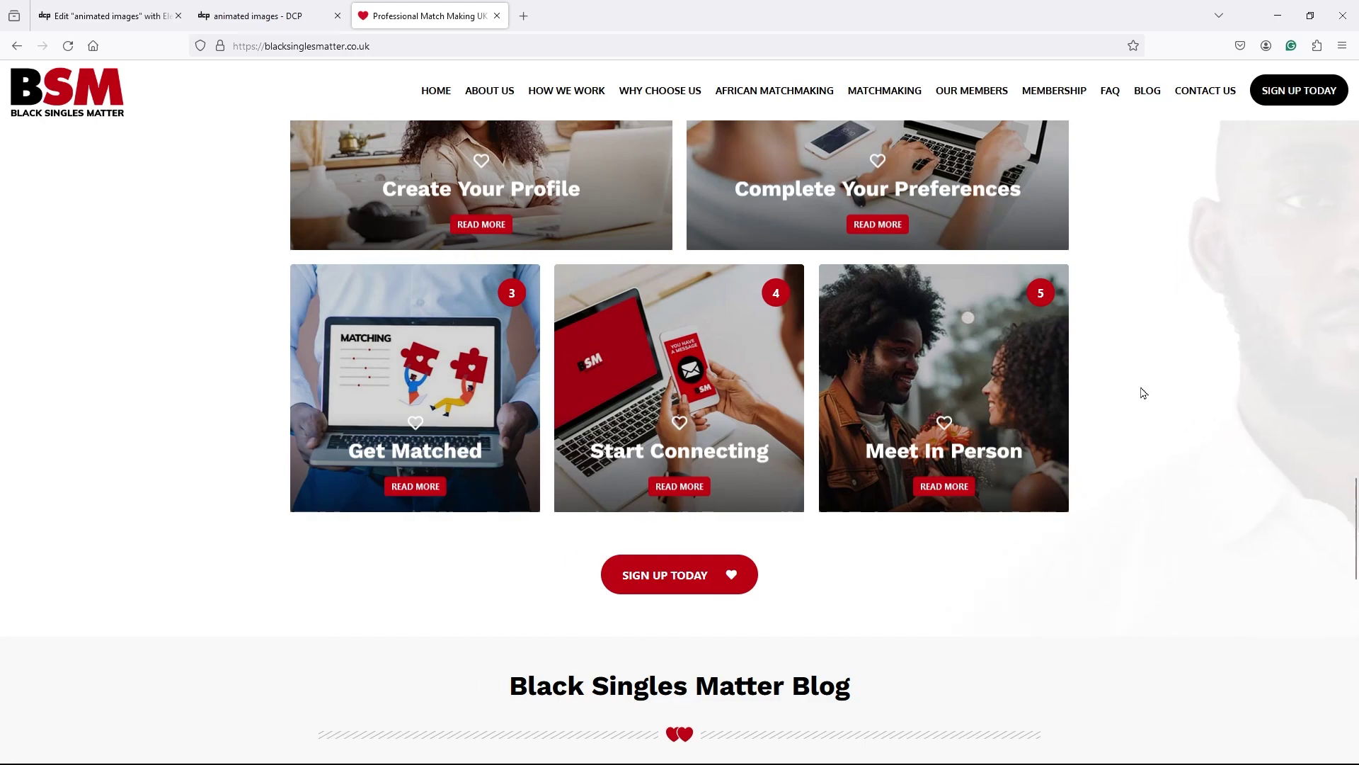
- Review the blog and Customer Testimonials sections down to the footer, and return to the start of the page
scroll(818, 451, "down", 6)
scroll(708, 425, "down", 8)
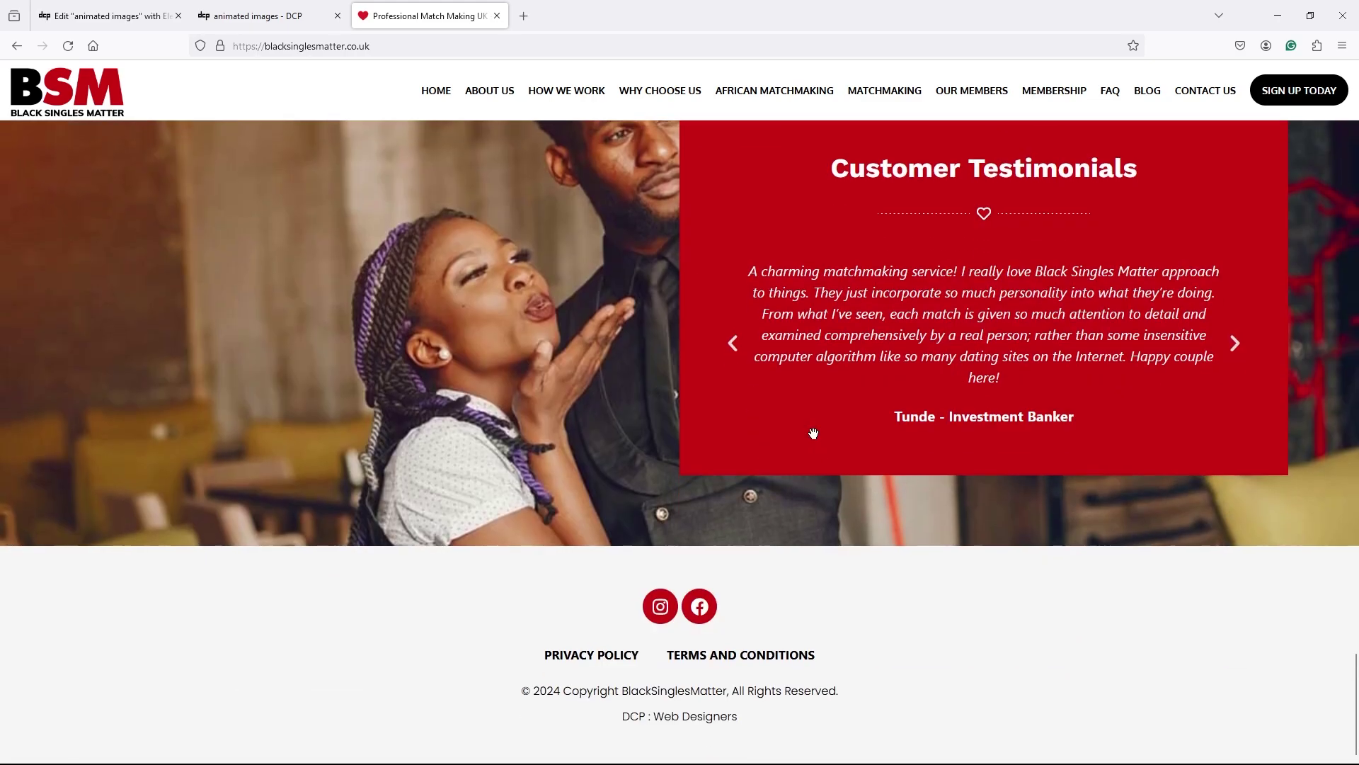
scroll(486, 396, "up", 1)
scroll(476, 437, "down", 1)
scroll(477, 432, "up", 20)
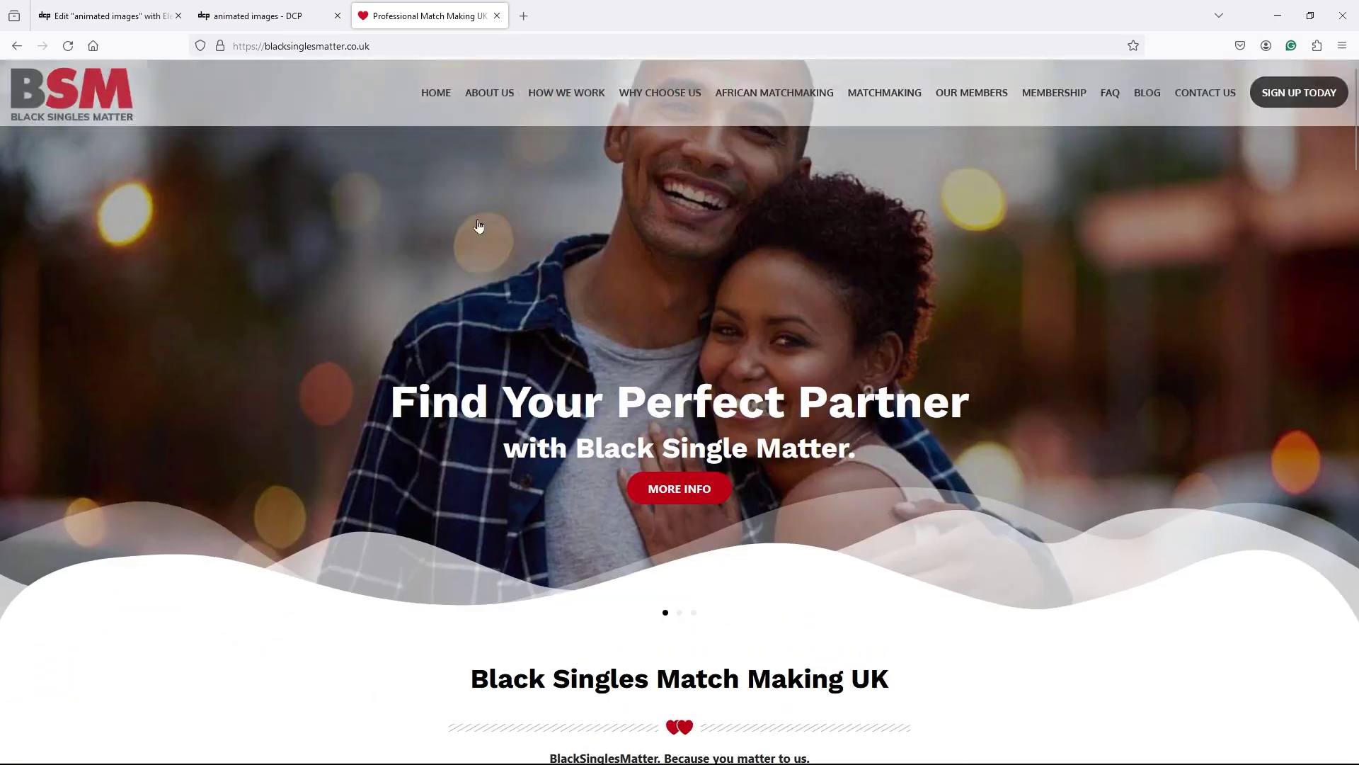
- Close the Black Singles Matter site and reload the animated images preview page to replay the four images' staggered bounce animations
left_click(497, 15)
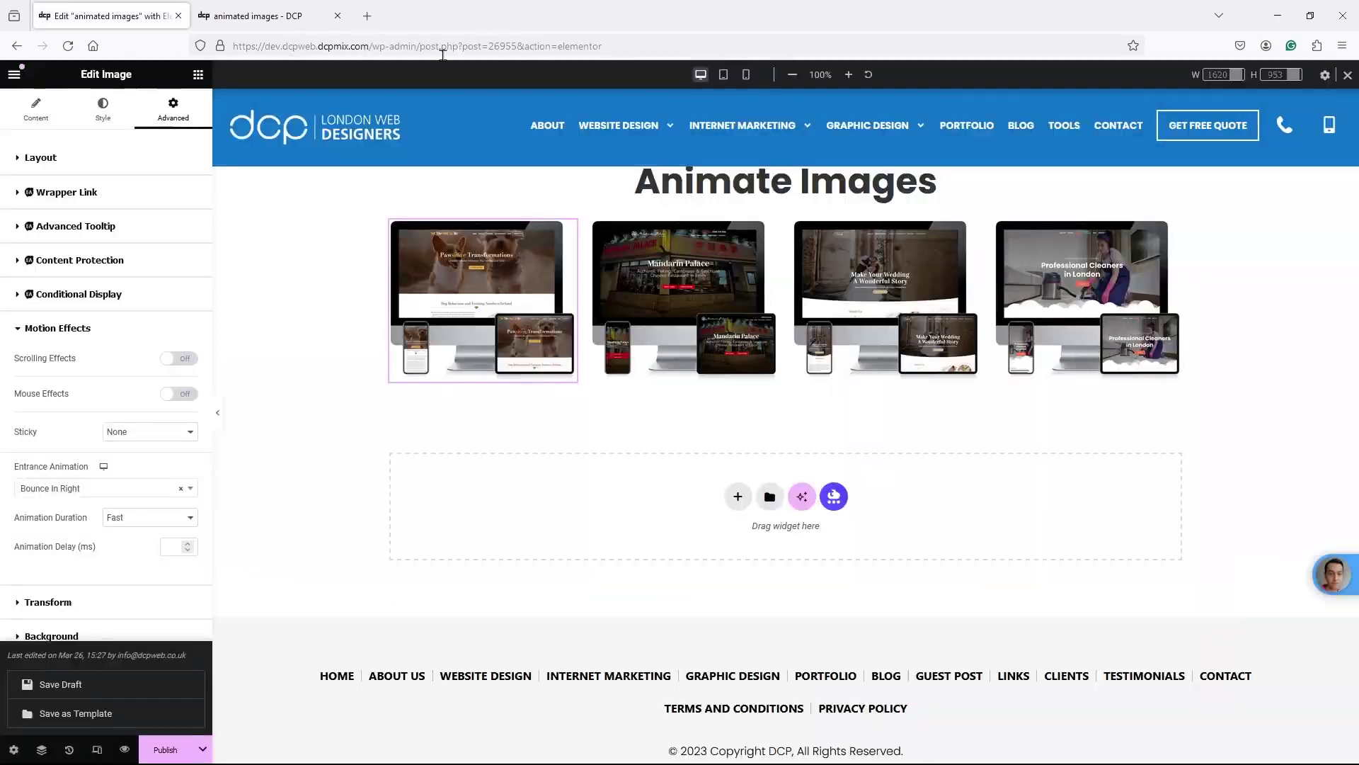
left_click(260, 17)
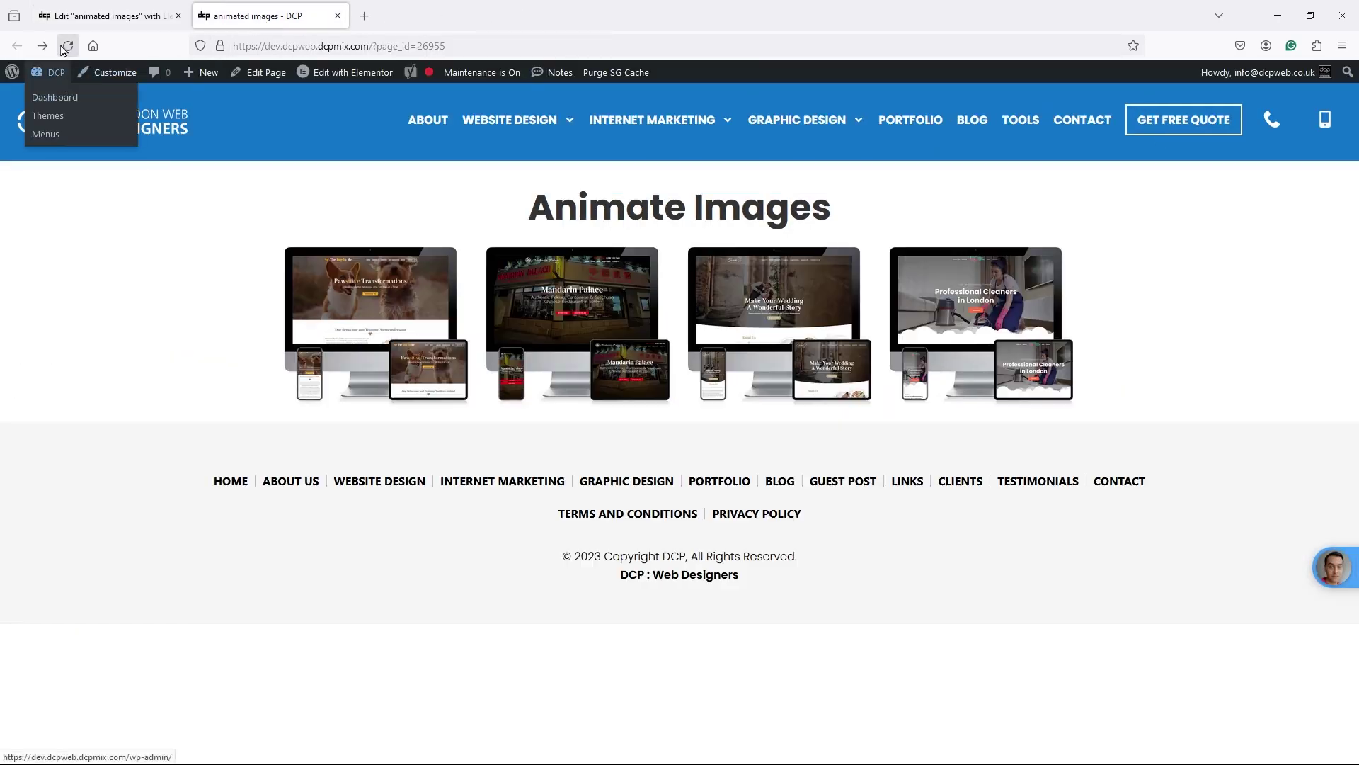
left_click(58, 73)
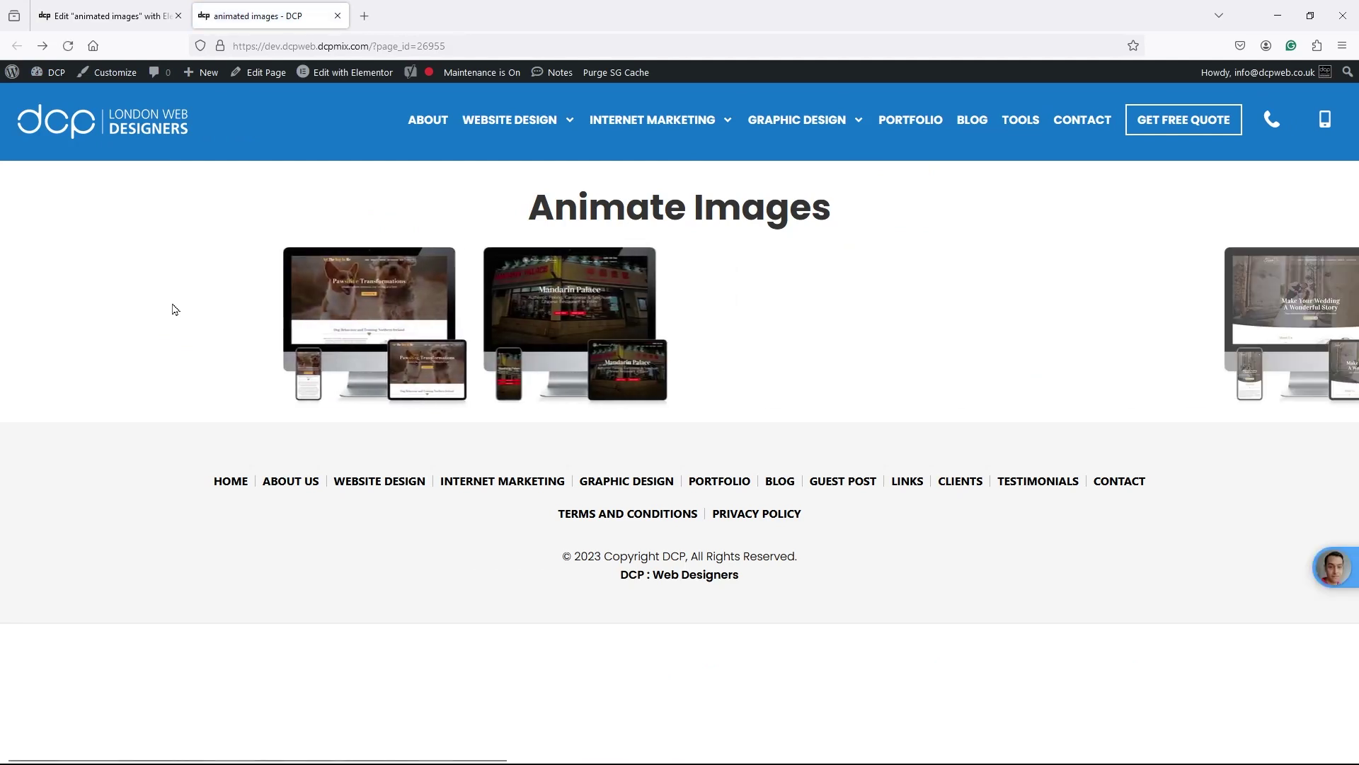